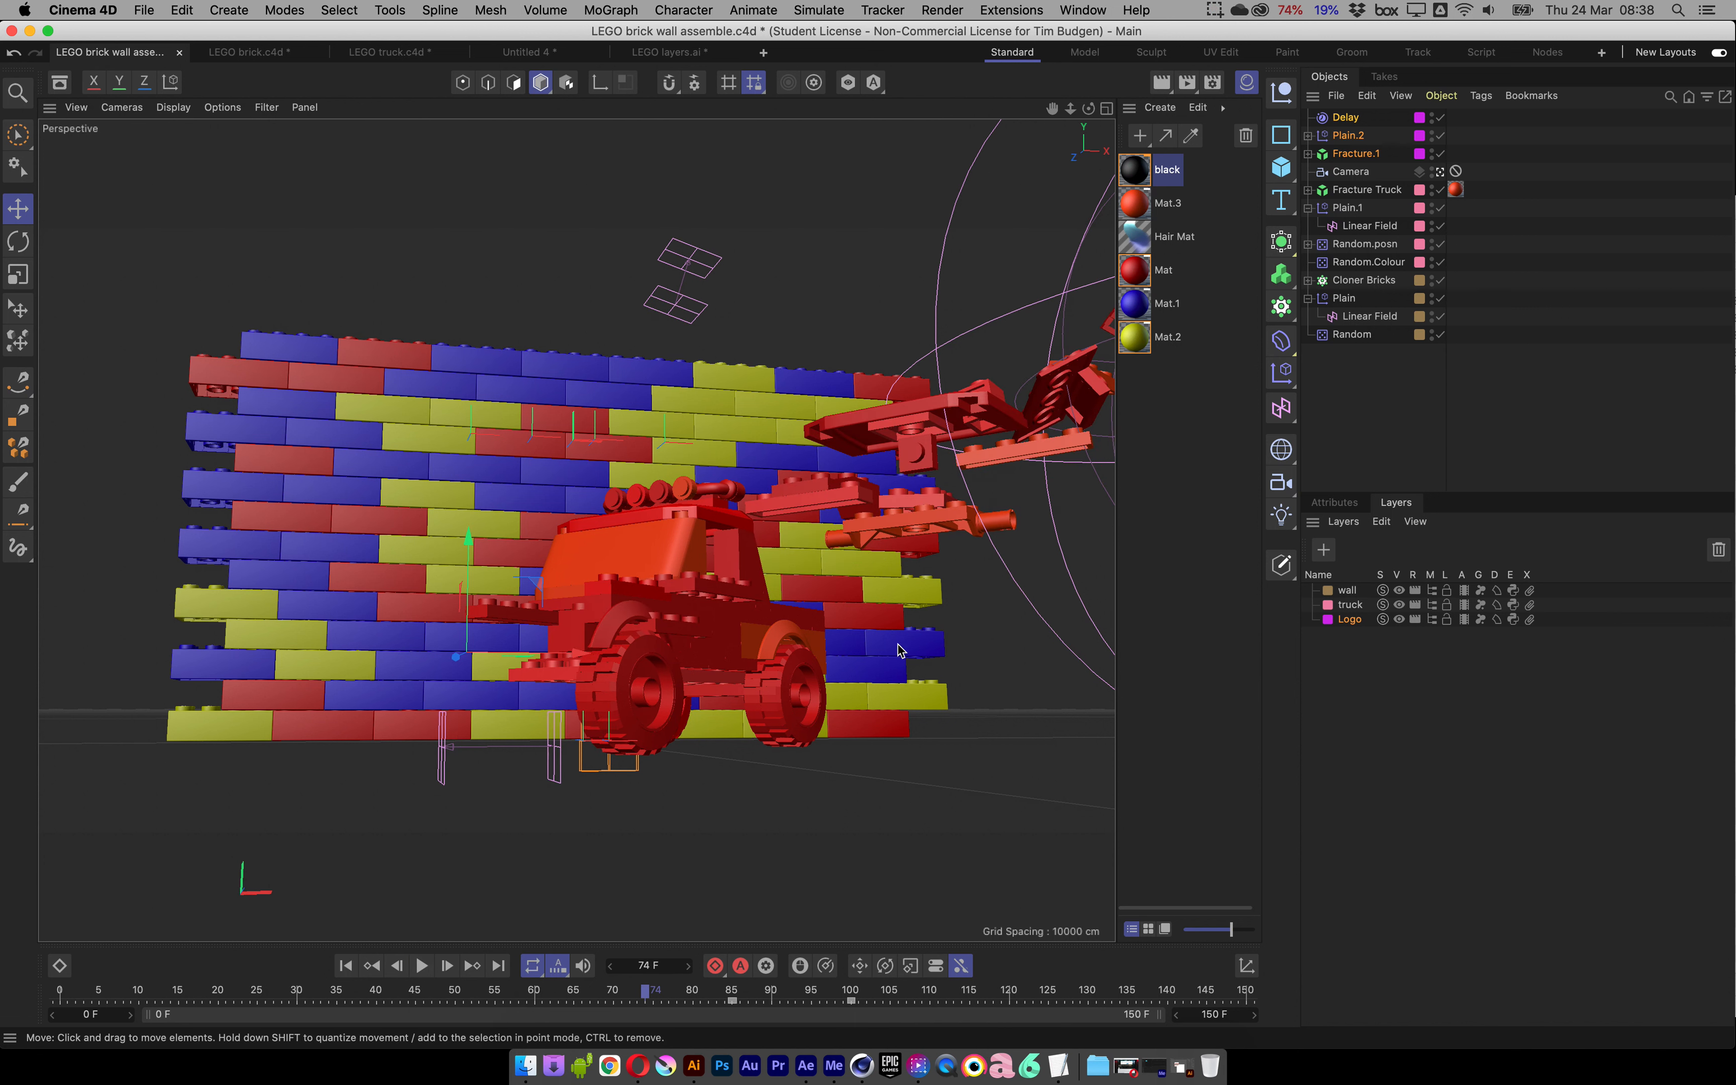
Collapse the Plain.1 effector's hierarchy and add a Physical Sky to the scene.
{"action": "left_click", "coordinate": [1308, 208]}
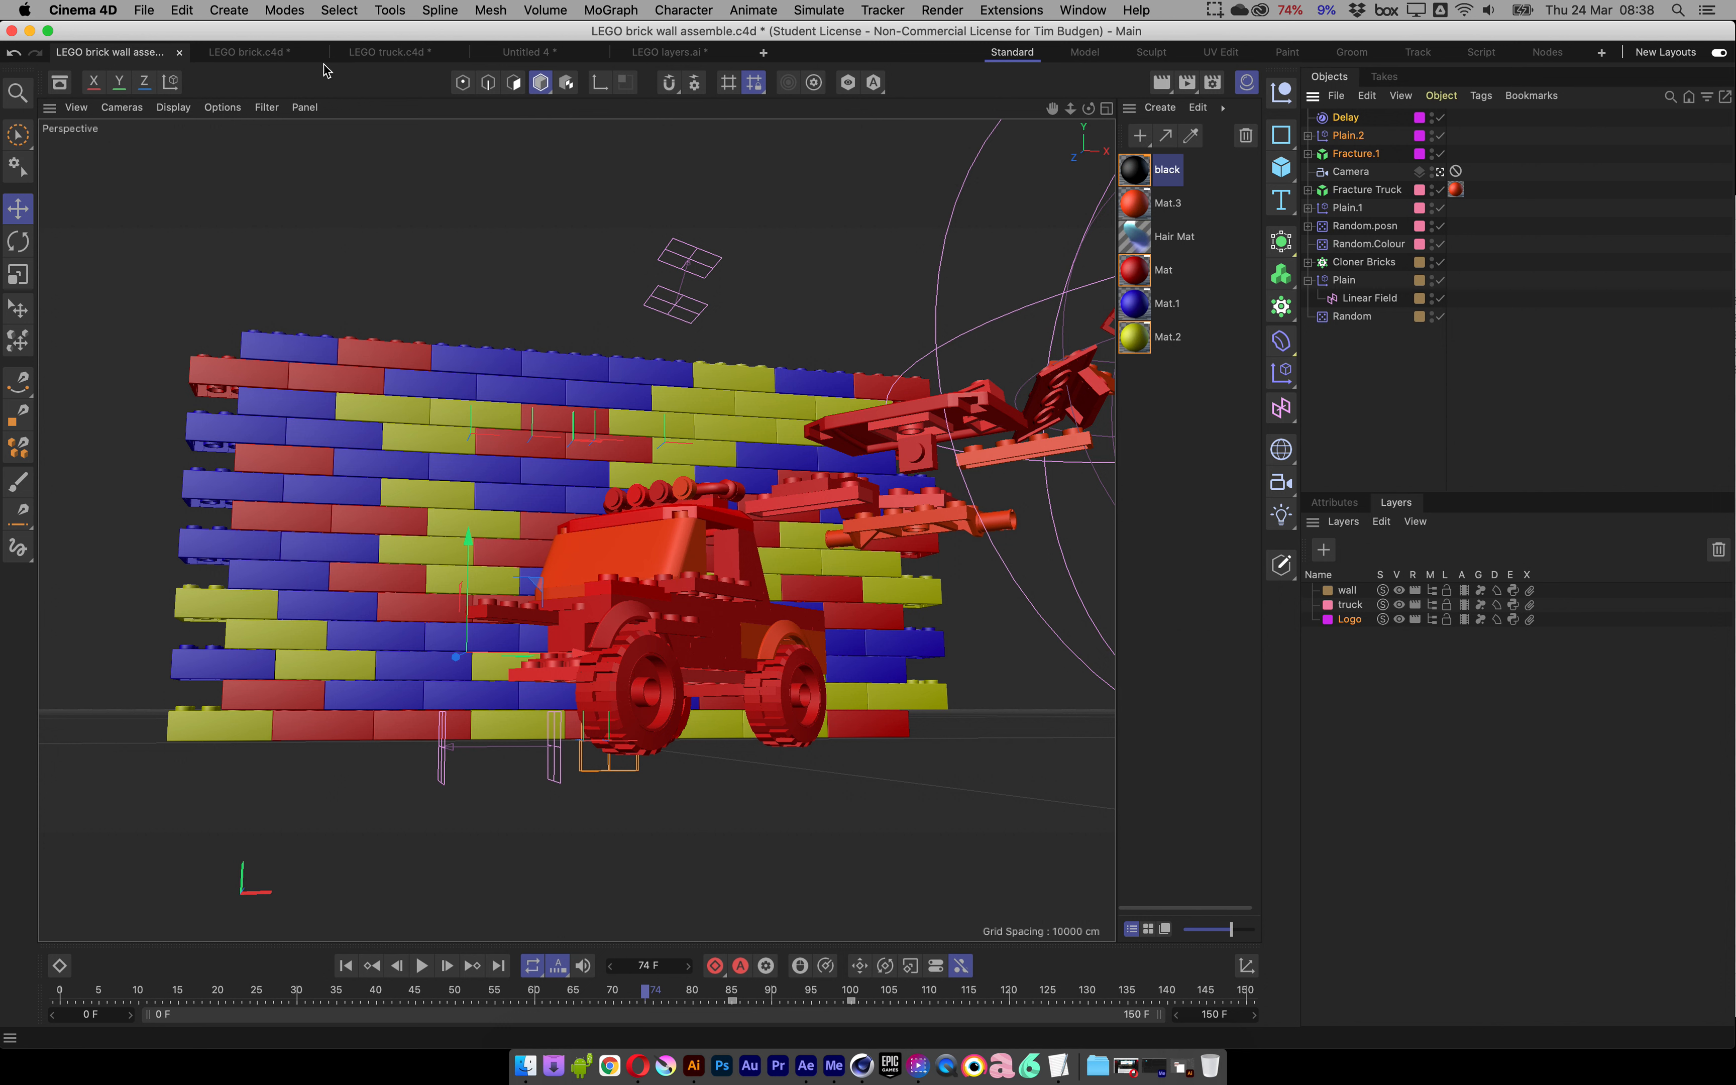
{"action": "left_click", "coordinate": [220, 11]}
{"action": "mouse_move", "coordinate": [315, 236]}
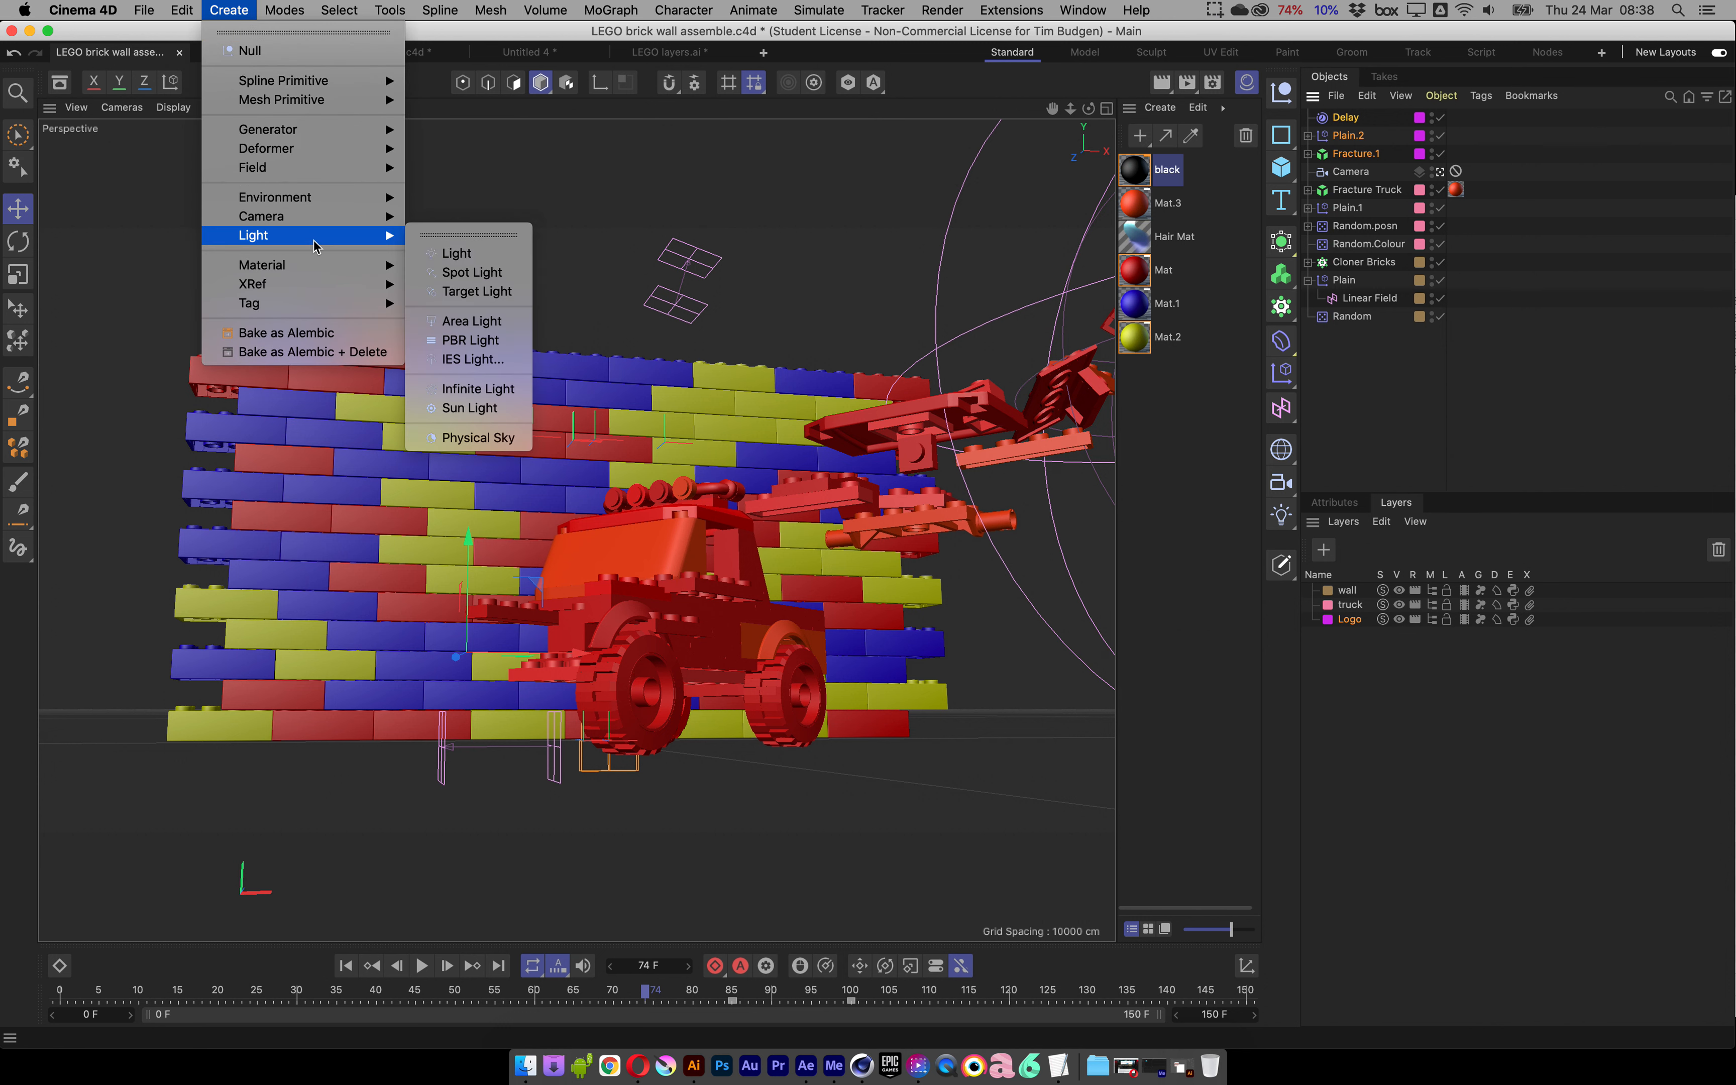
{"action": "left_click", "coordinate": [474, 437]}
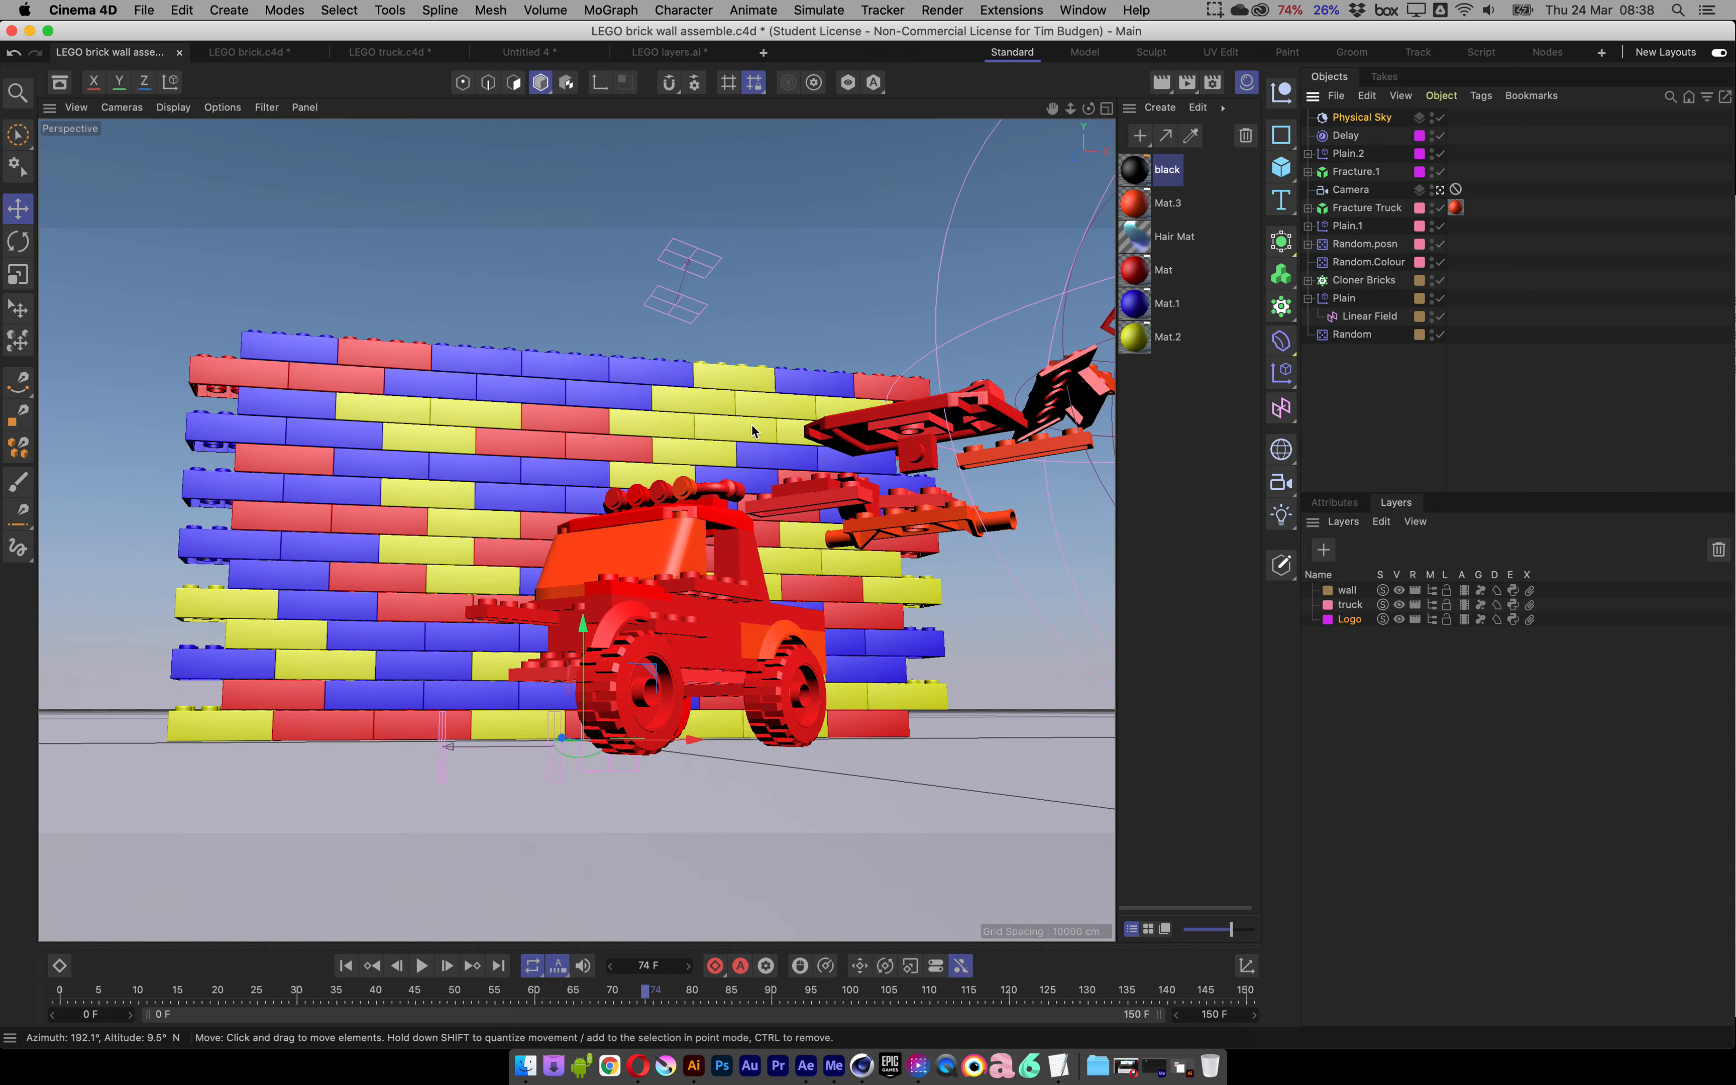
Leave the scene camera's view and inspect the truck and brick wall under the new sky.
{"action": "left_click", "coordinate": [1440, 189]}
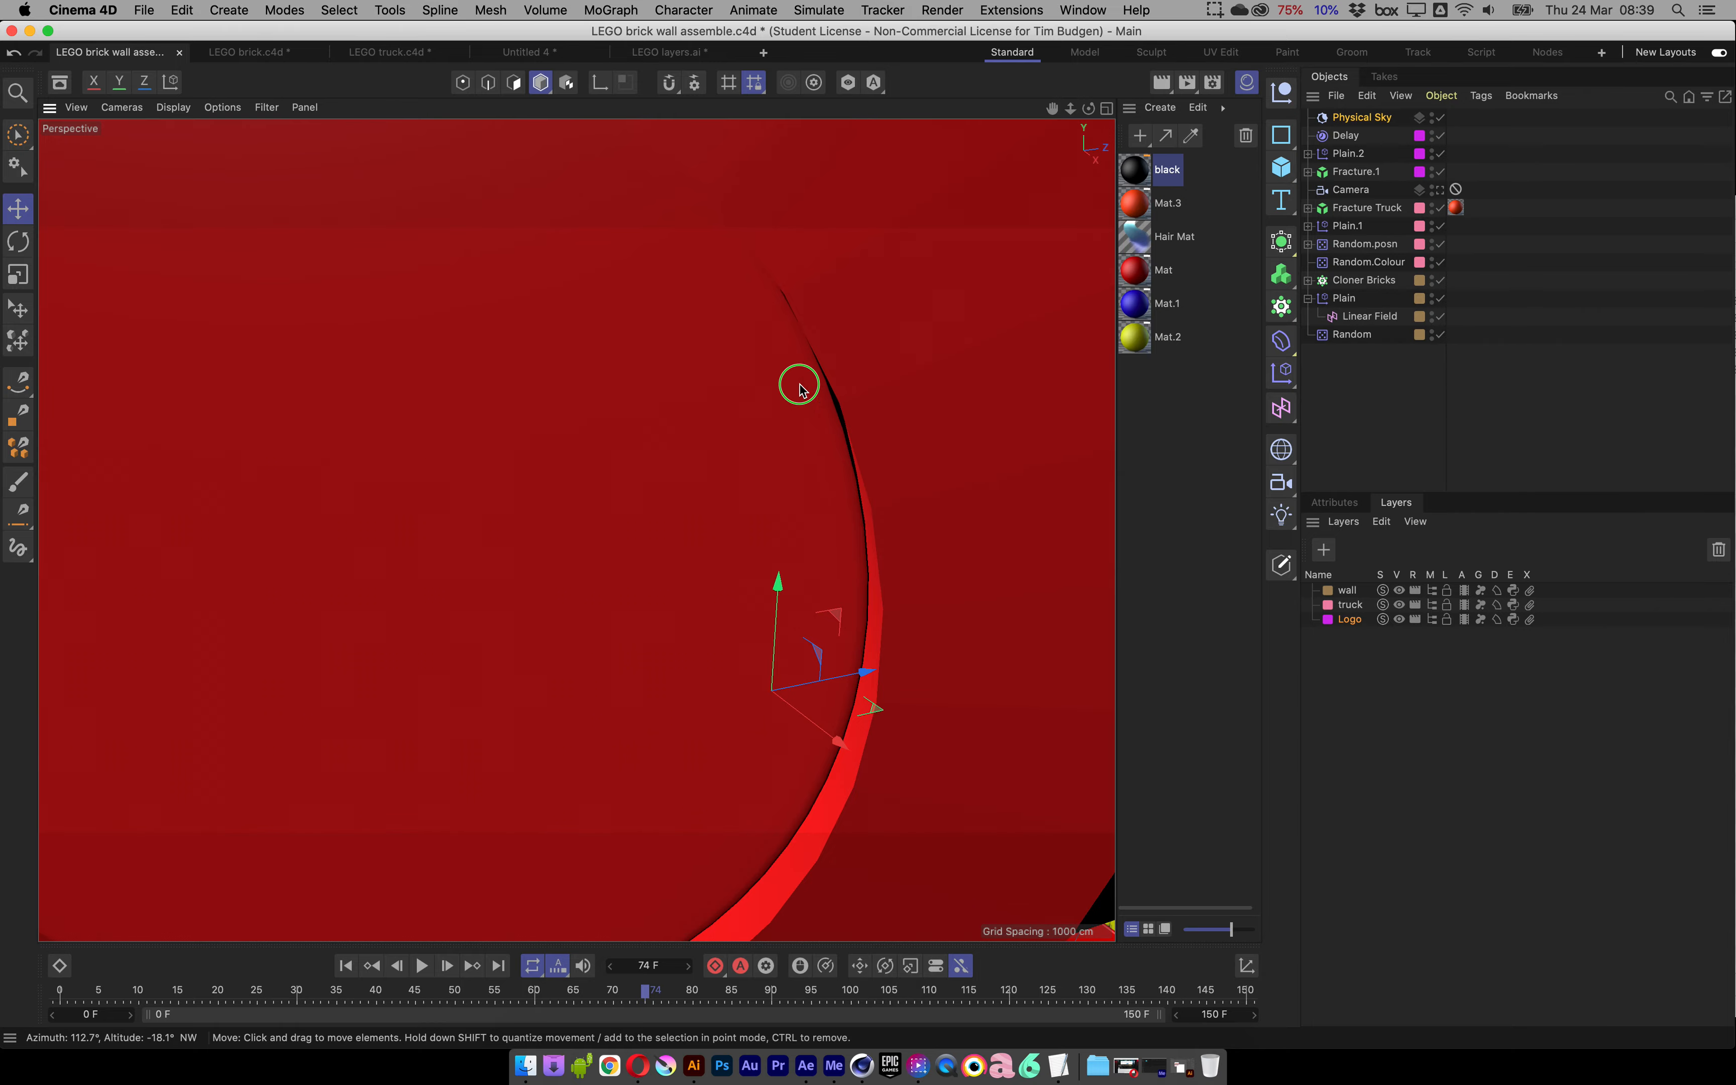
{"action": "right_click_drag", "start_coordinate": [813, 386], "coordinate": [412, 463], "text": "alt"}
{"action": "left_click_drag", "start_coordinate": [646, 517], "coordinate": [567, 438], "text": "alt"}
{"action": "middle_click_drag", "start_coordinate": [713, 446], "coordinate": [699, 549], "text": "alt"}
{"action": "right_click_drag", "start_coordinate": [699, 550], "coordinate": [466, 543], "text": "alt"}
{"action": "left_click_drag", "start_coordinate": [467, 538], "coordinate": [768, 602], "text": "alt"}
{"action": "right_click_drag", "start_coordinate": [493, 538], "coordinate": [611, 509], "text": "alt"}
{"action": "middle_click_drag", "start_coordinate": [612, 509], "coordinate": [724, 508], "text": "alt"}
{"action": "right_click_drag", "start_coordinate": [513, 513], "coordinate": [615, 497], "text": "alt"}
{"action": "left_click_drag", "start_coordinate": [565, 534], "coordinate": [520, 526], "text": "alt"}
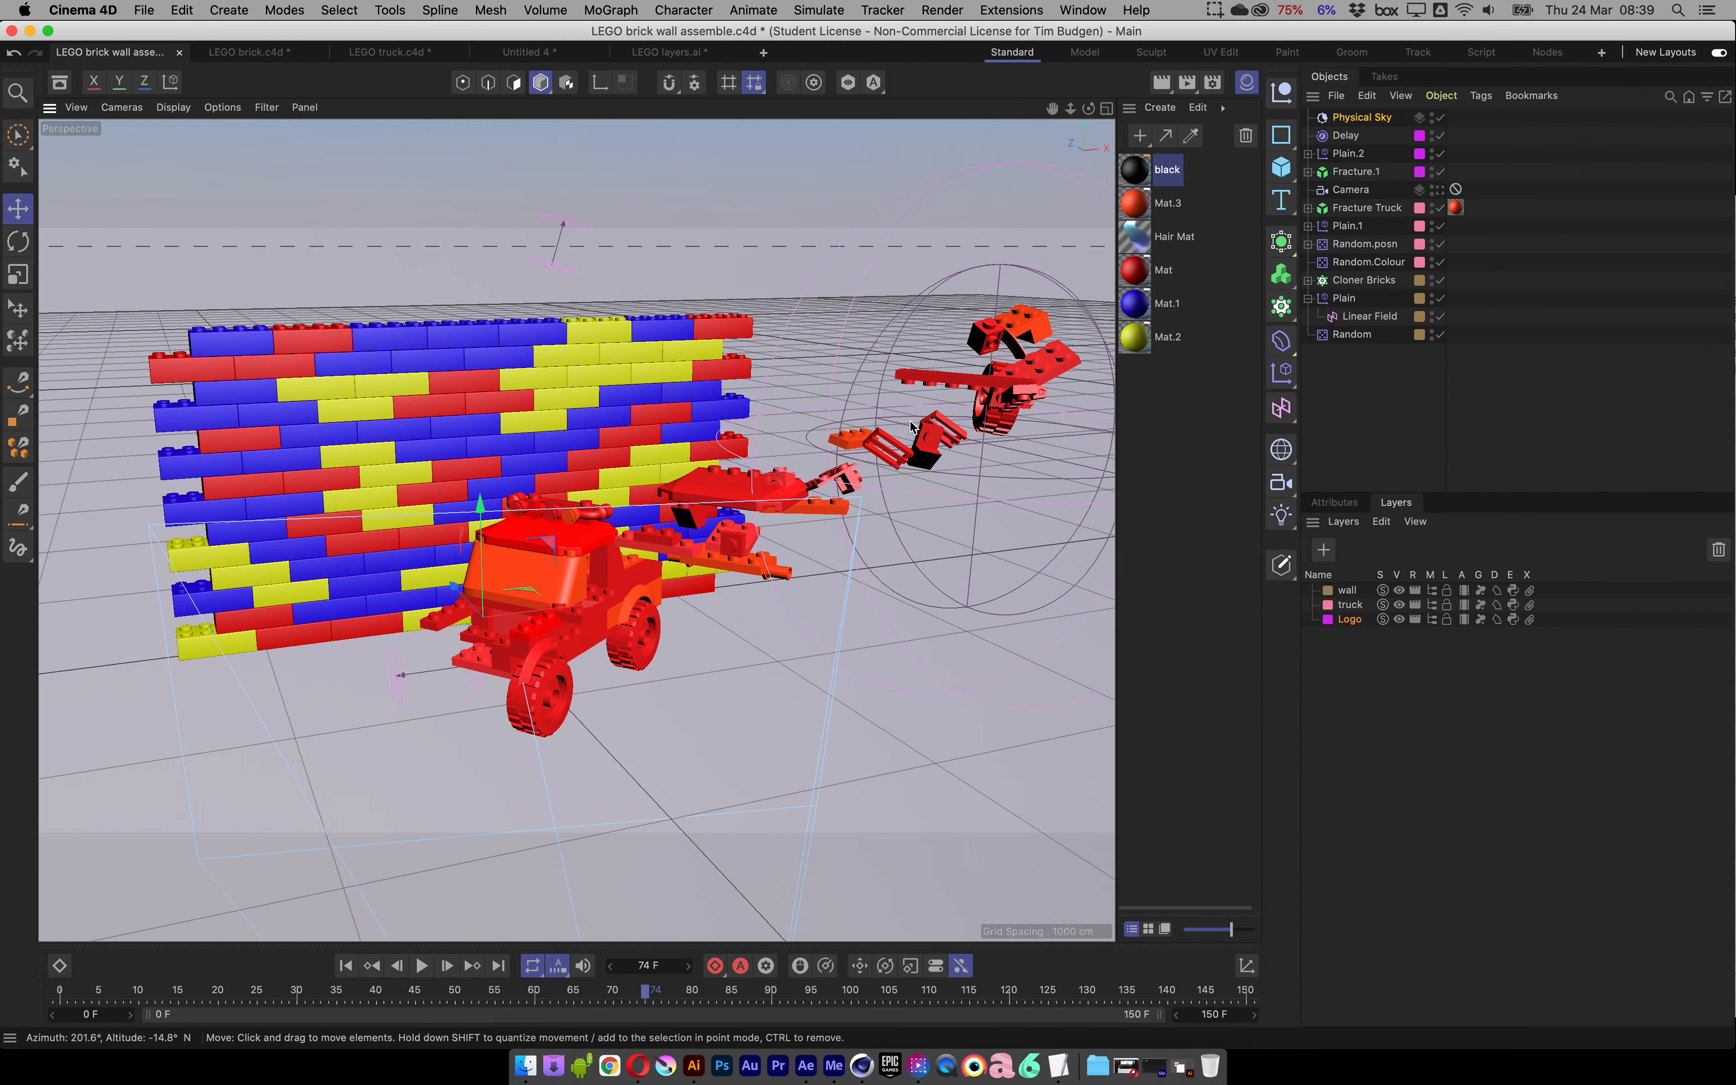
Load the Hazy Blue sky preset into the Physical Sky.
{"action": "left_click", "coordinate": [1333, 504]}
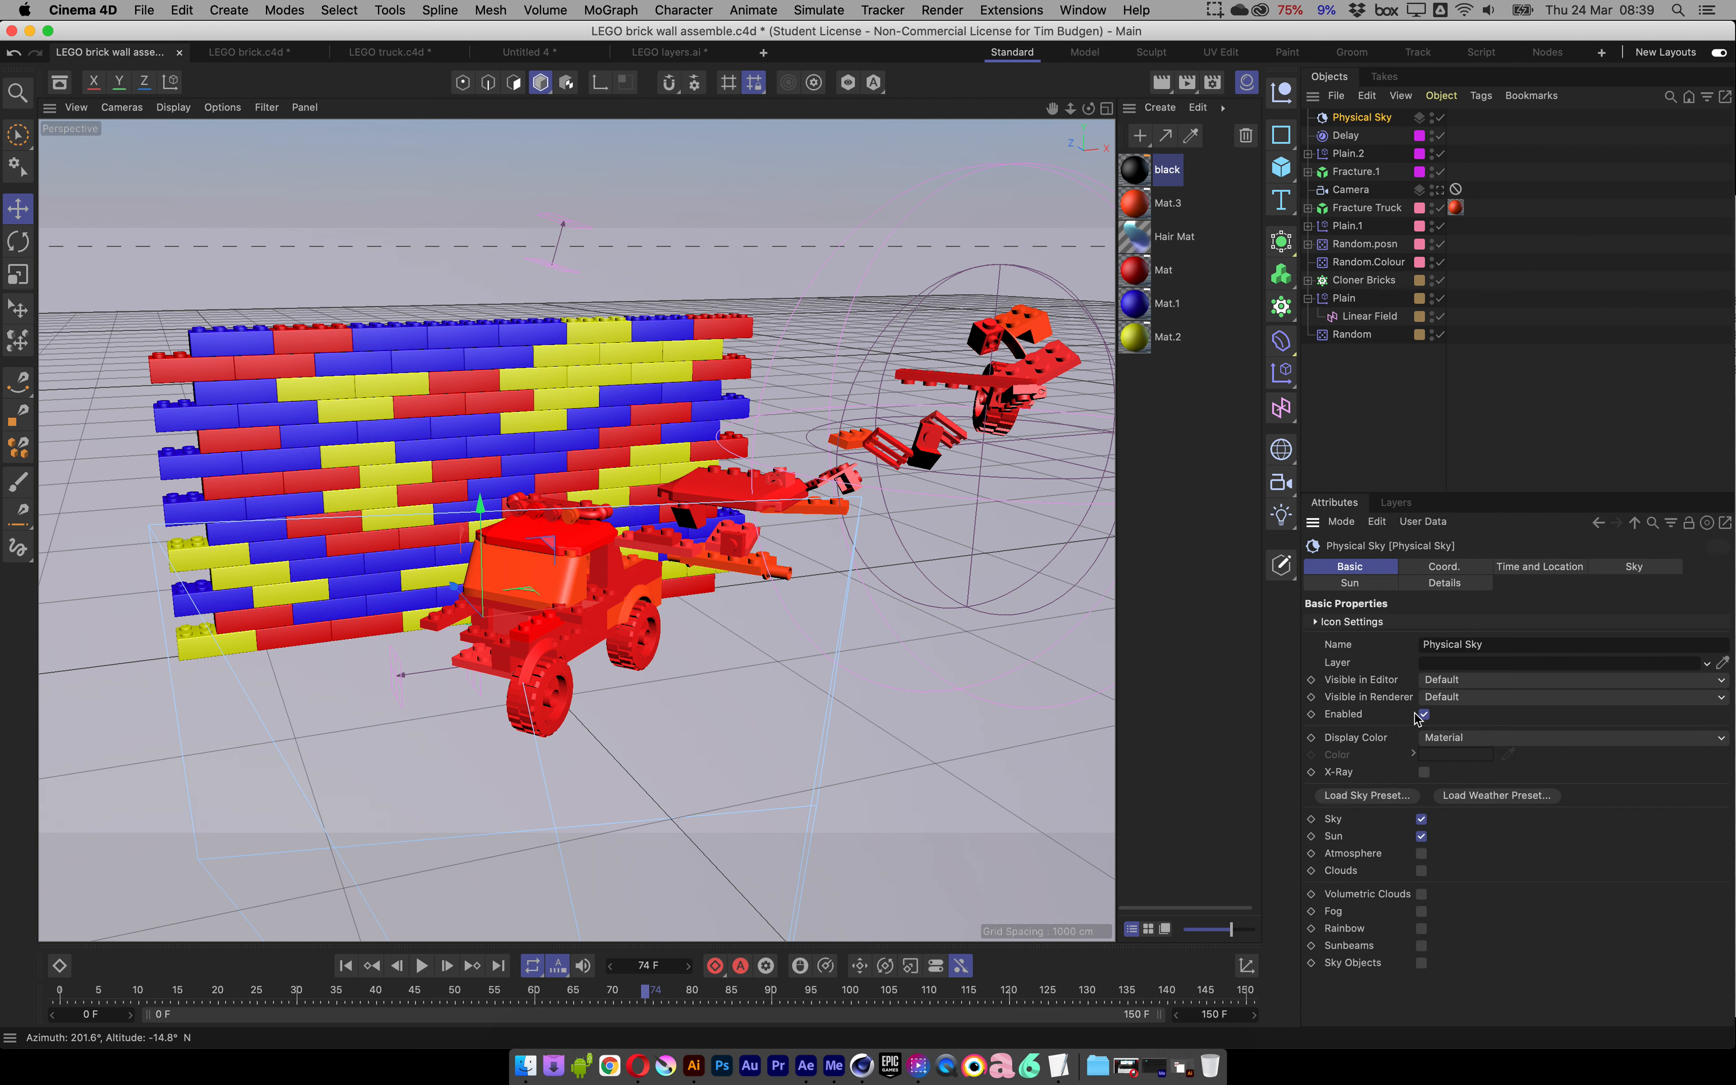
{"action": "left_click", "coordinate": [1374, 797]}
{"action": "left_click", "coordinate": [1467, 452]}
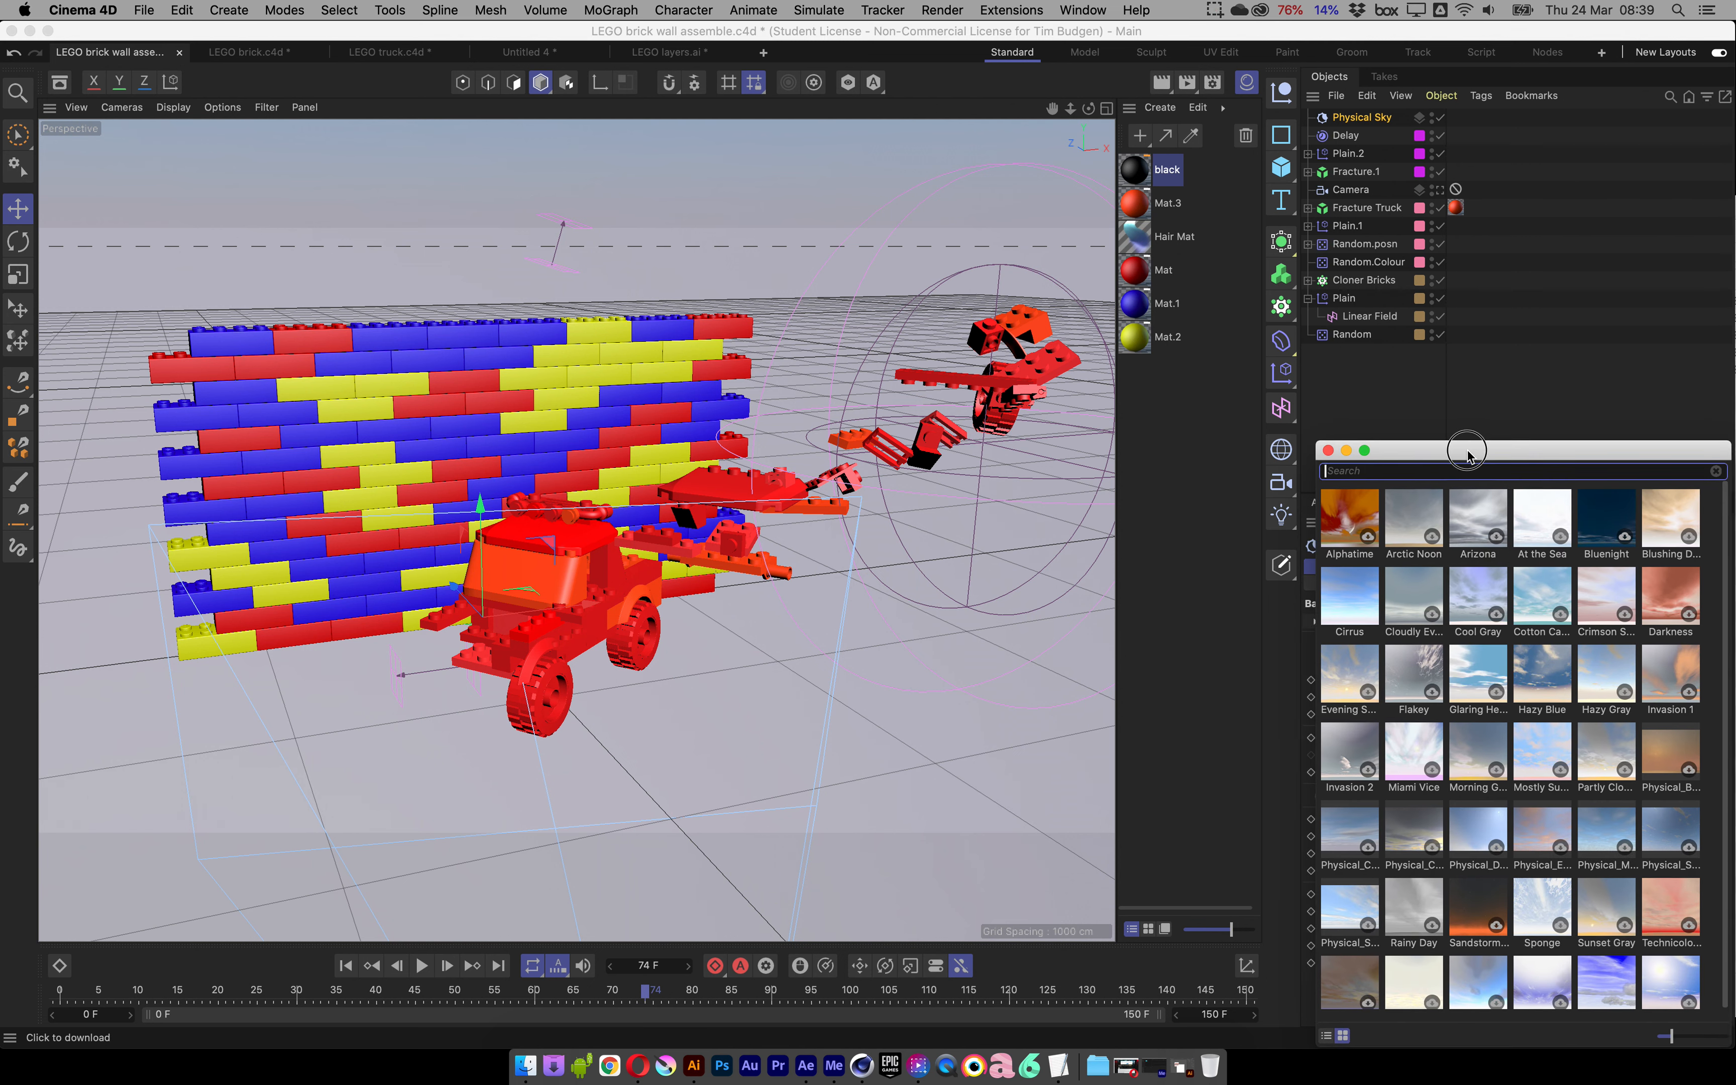
{"action": "left_click_drag", "start_coordinate": [1467, 452], "coordinate": [1193, 344]}
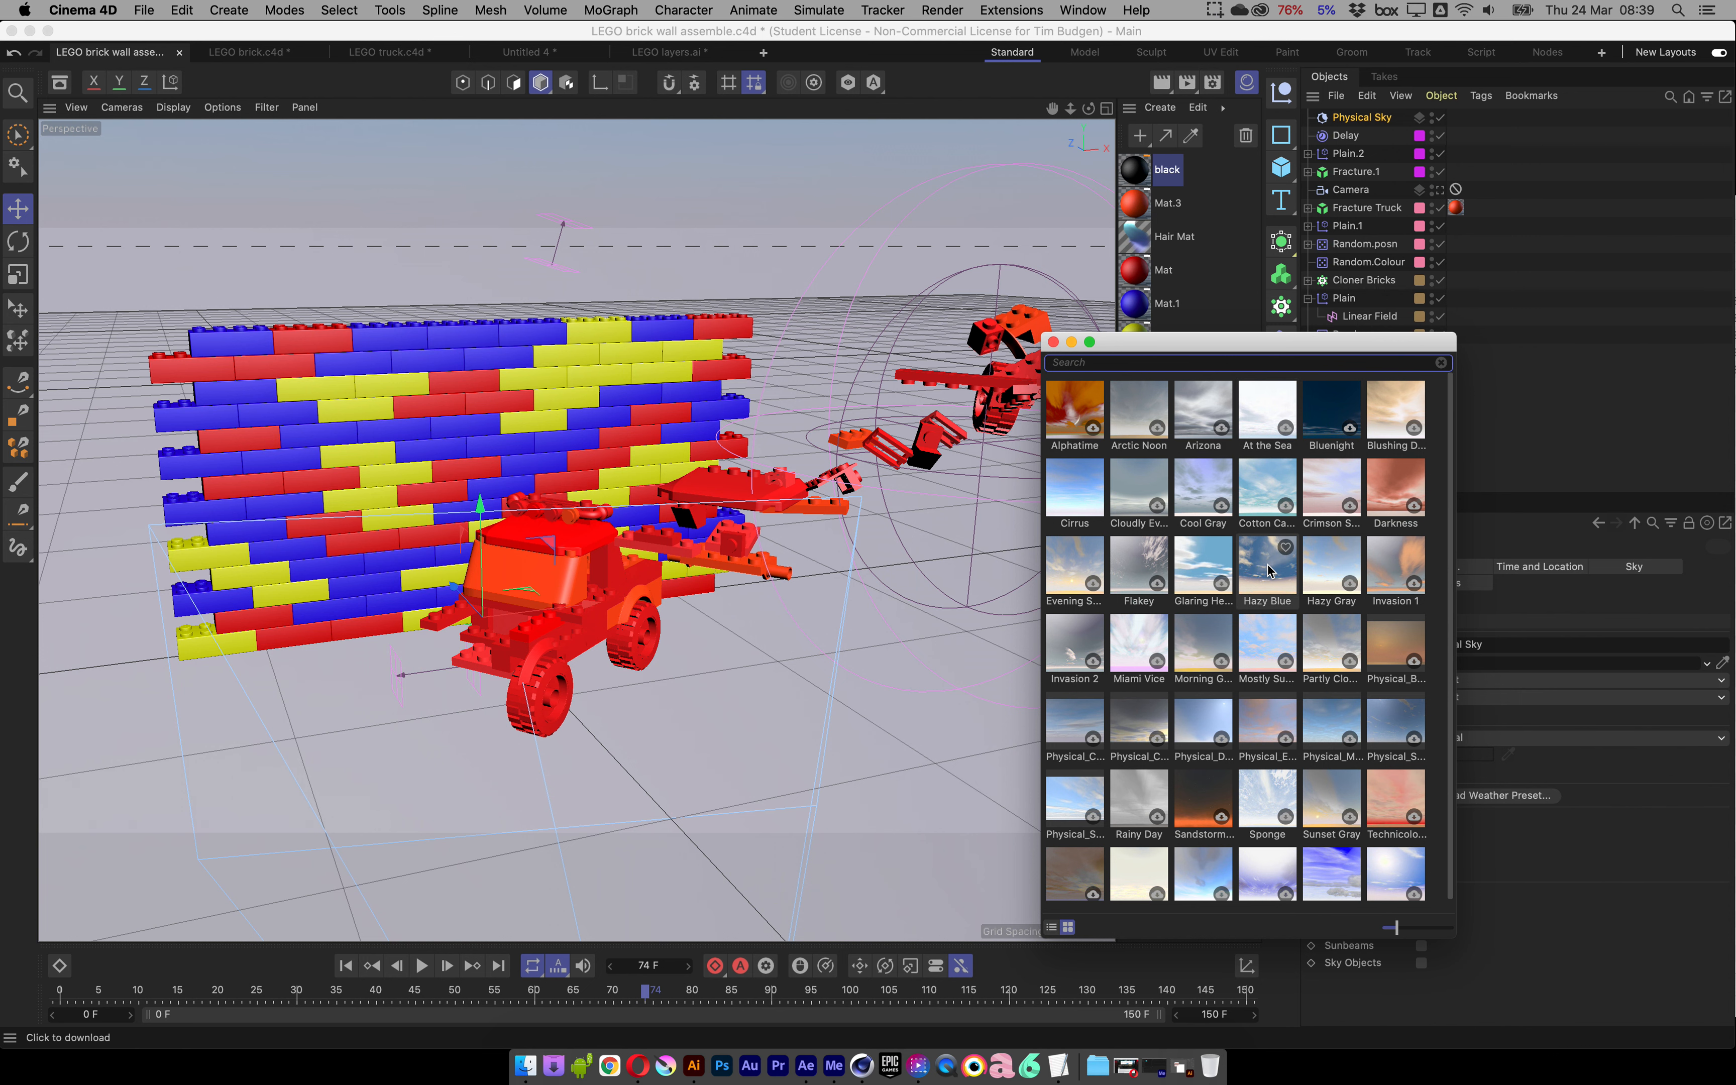
{"action": "double_click", "coordinate": [1268, 570]}
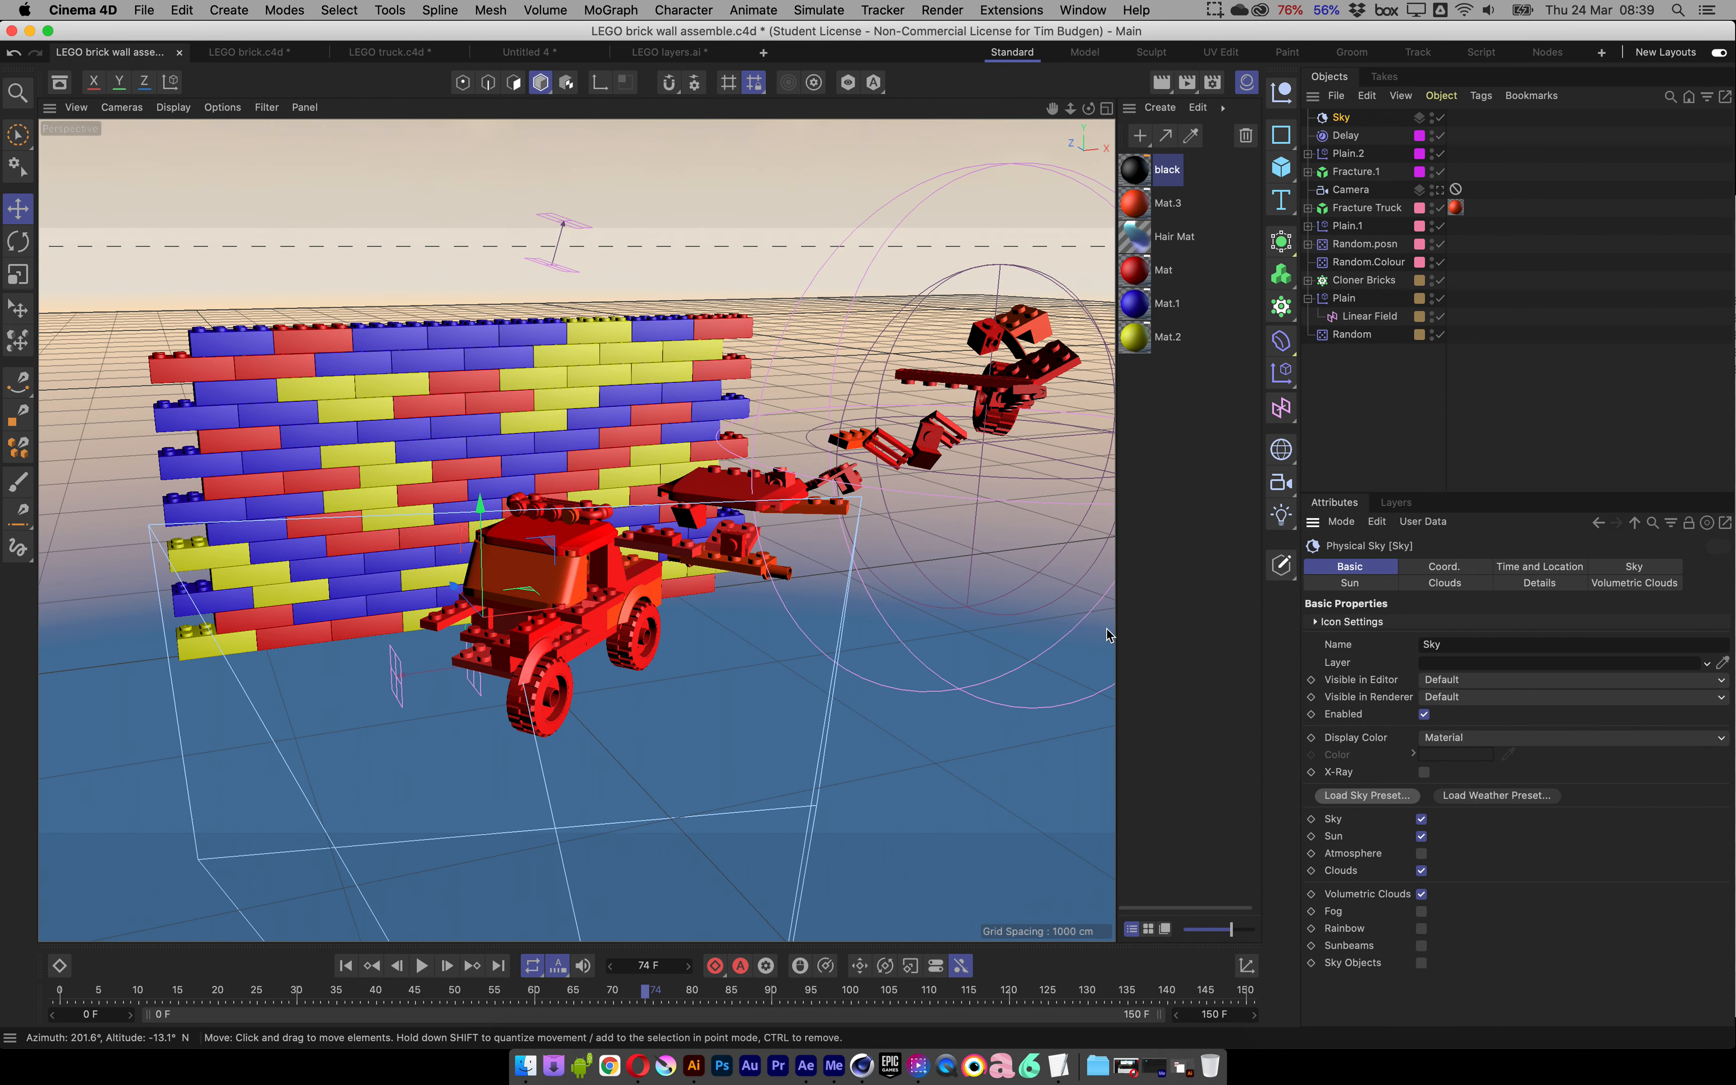
{"action": "left_click_drag", "start_coordinate": [685, 588], "coordinate": [877, 489], "text": "alt"}
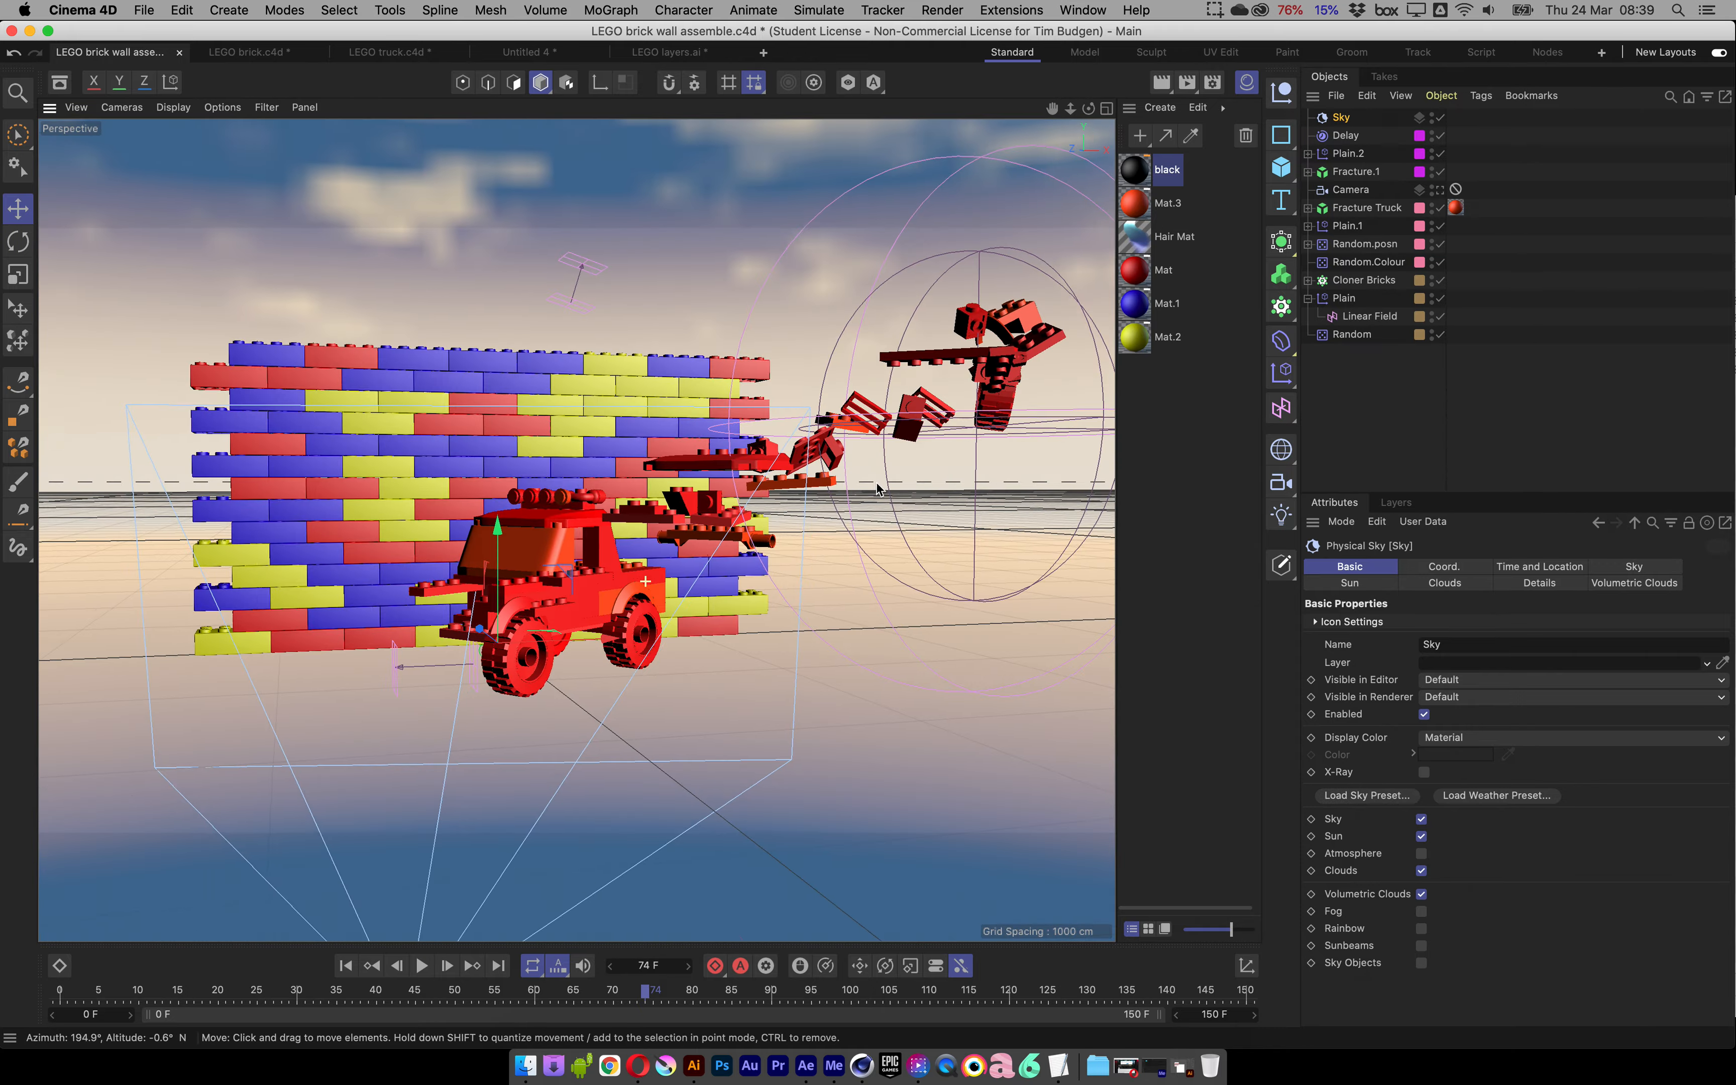
Look through the scene camera, go to frame 76 and render a test image in the Picture Viewer.
{"action": "left_click", "coordinate": [1440, 191]}
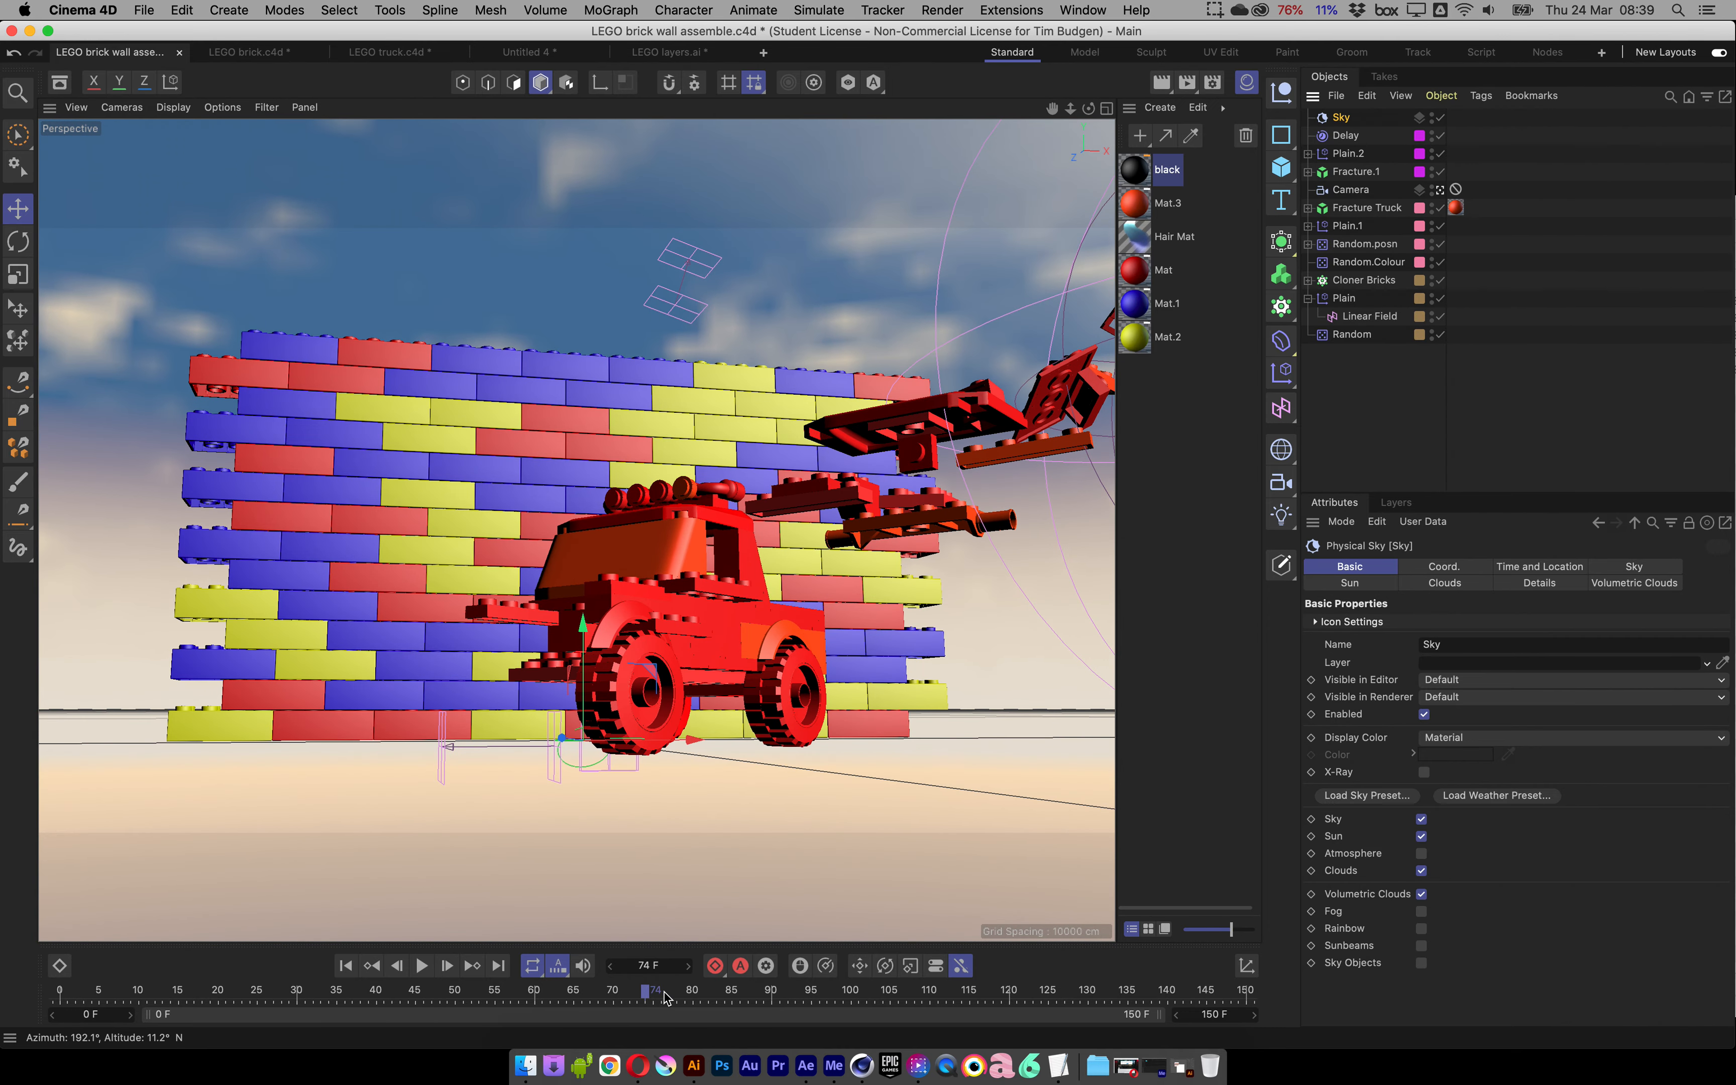
{"action": "left_click_drag", "start_coordinate": [648, 995], "coordinate": [662, 995]}
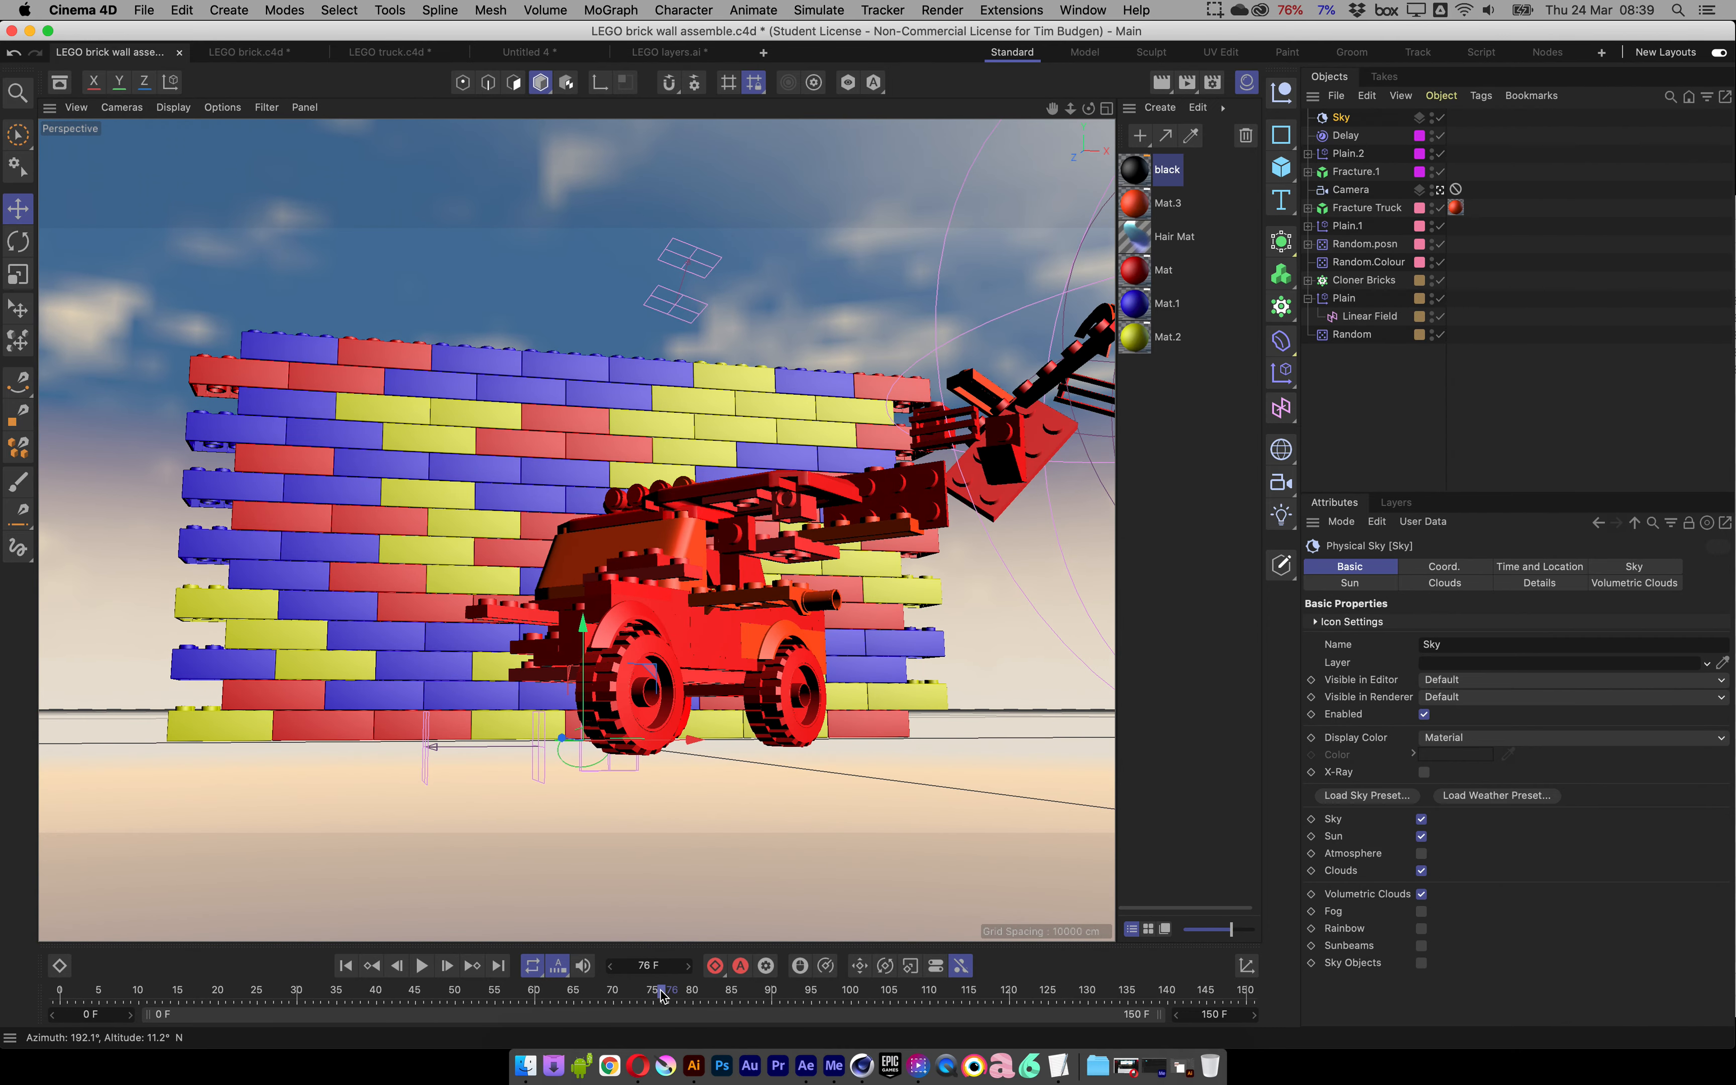
{"action": "key", "text": "shift+r"}
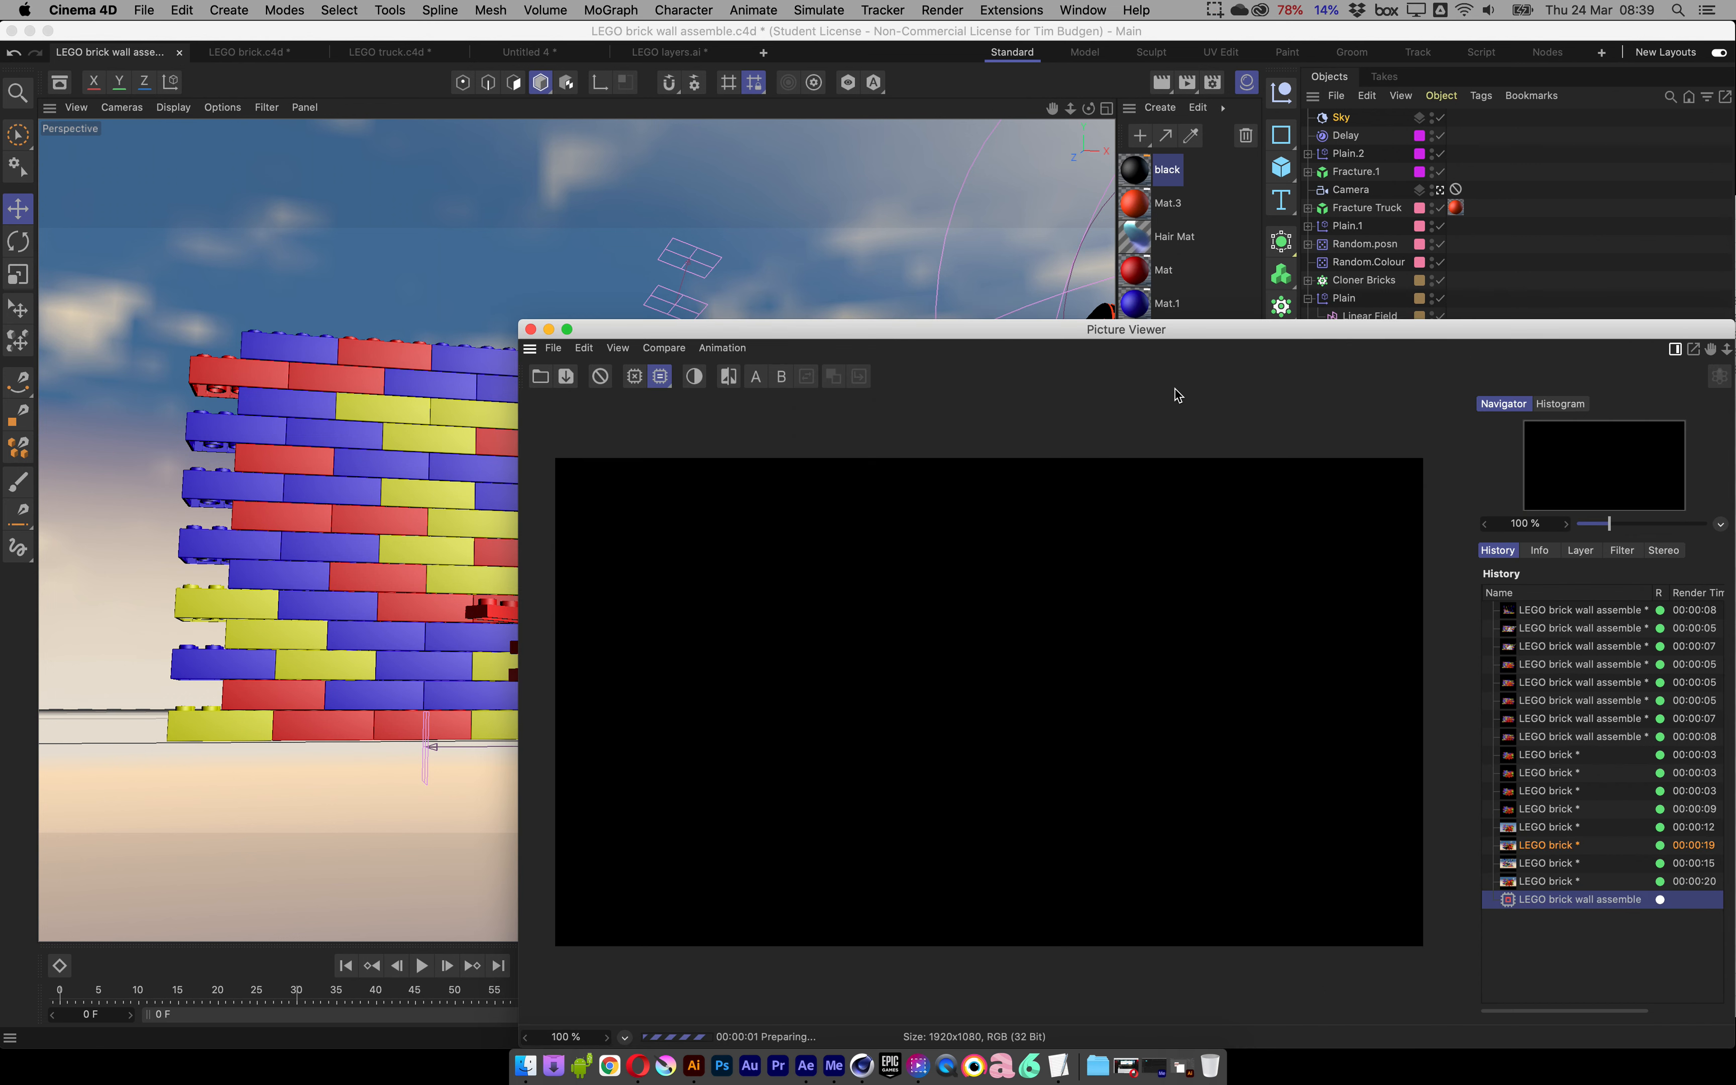
{"action": "left_click_drag", "start_coordinate": [1175, 324], "coordinate": [1084, 149]}
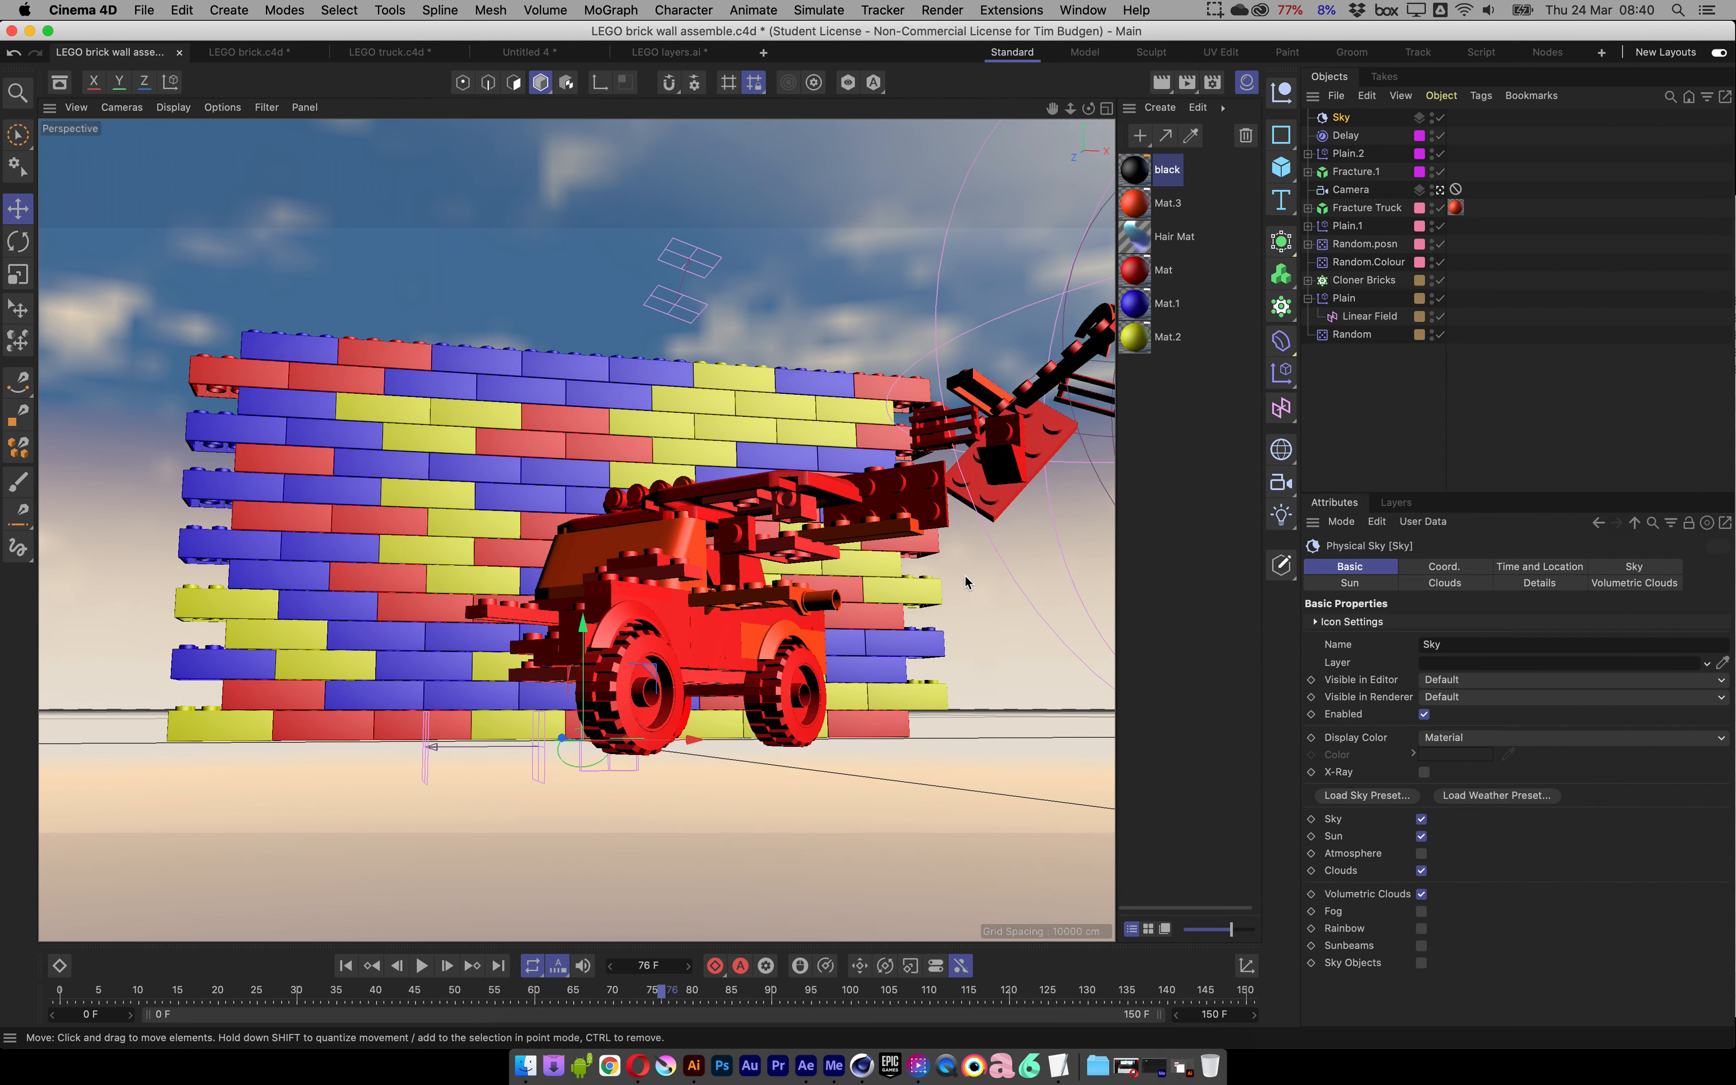
{"action": "left_click", "coordinate": [443, 151]}
Leave the camera's view and enable the viewport display of shadows.
{"action": "left_click", "coordinate": [1439, 189]}
{"action": "left_click_drag", "start_coordinate": [724, 534], "coordinate": [503, 473], "text": "alt"}
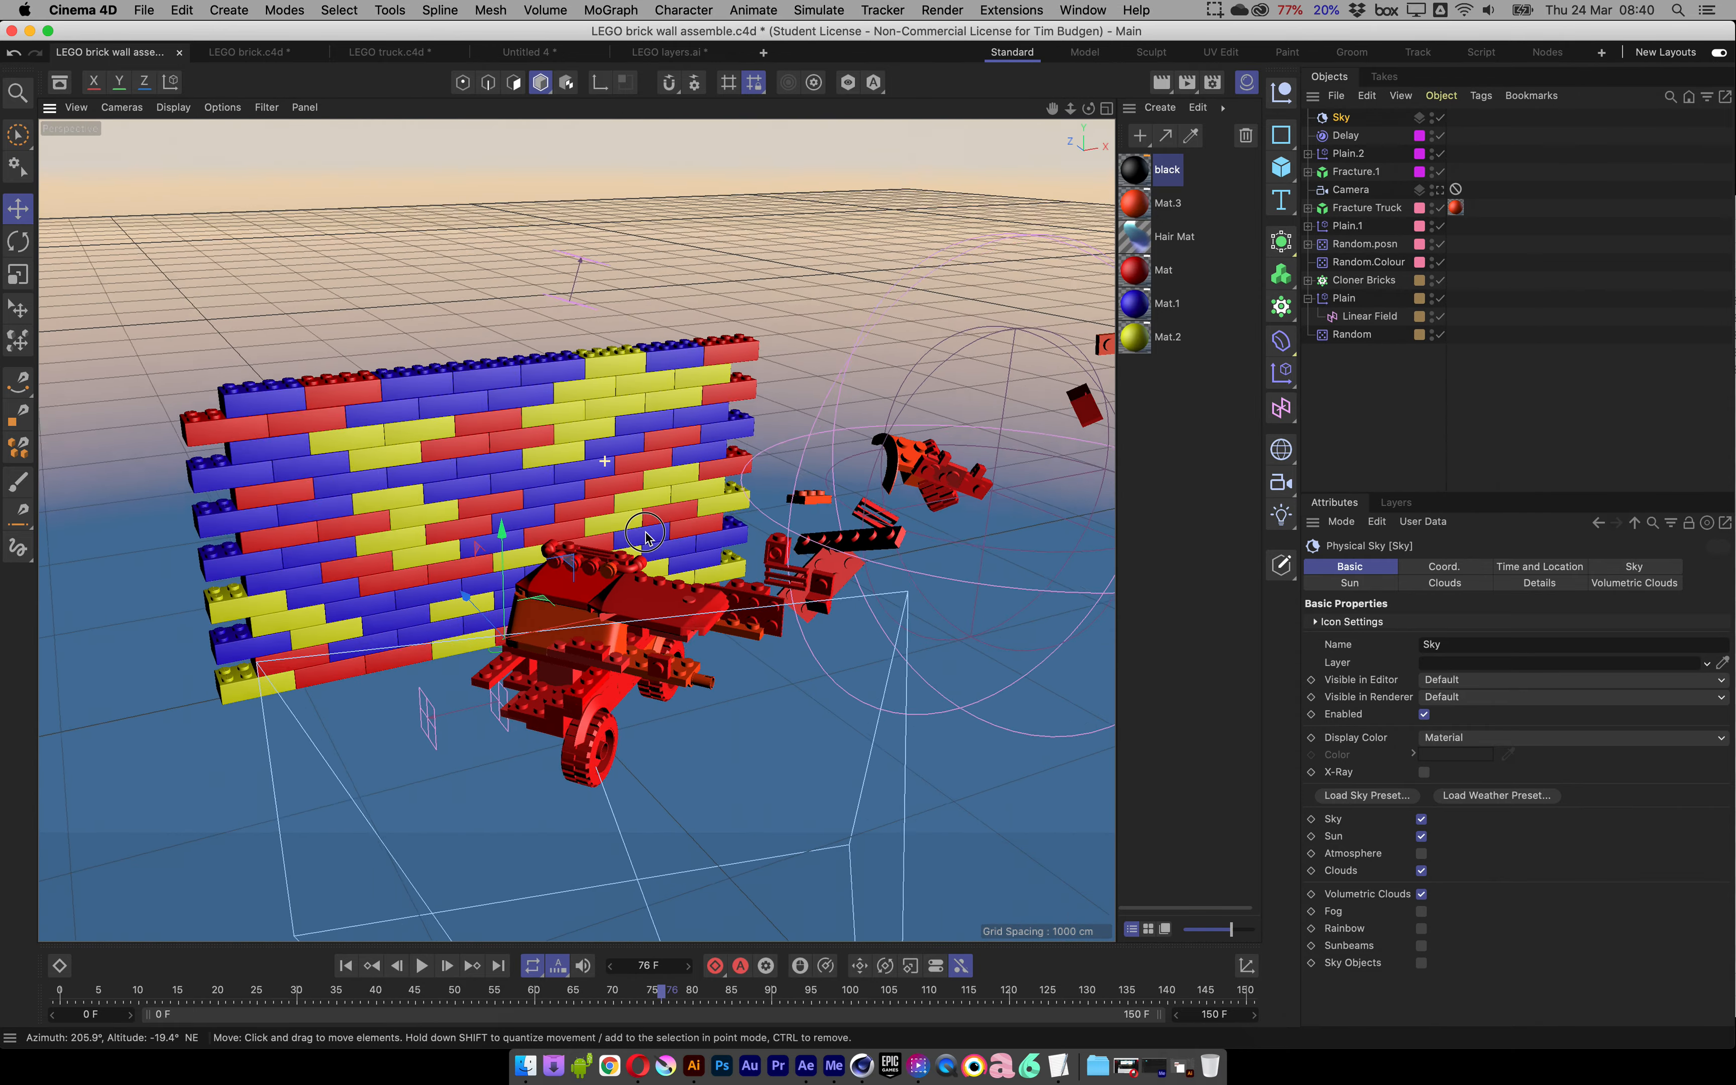
{"action": "left_click", "coordinate": [220, 107]}
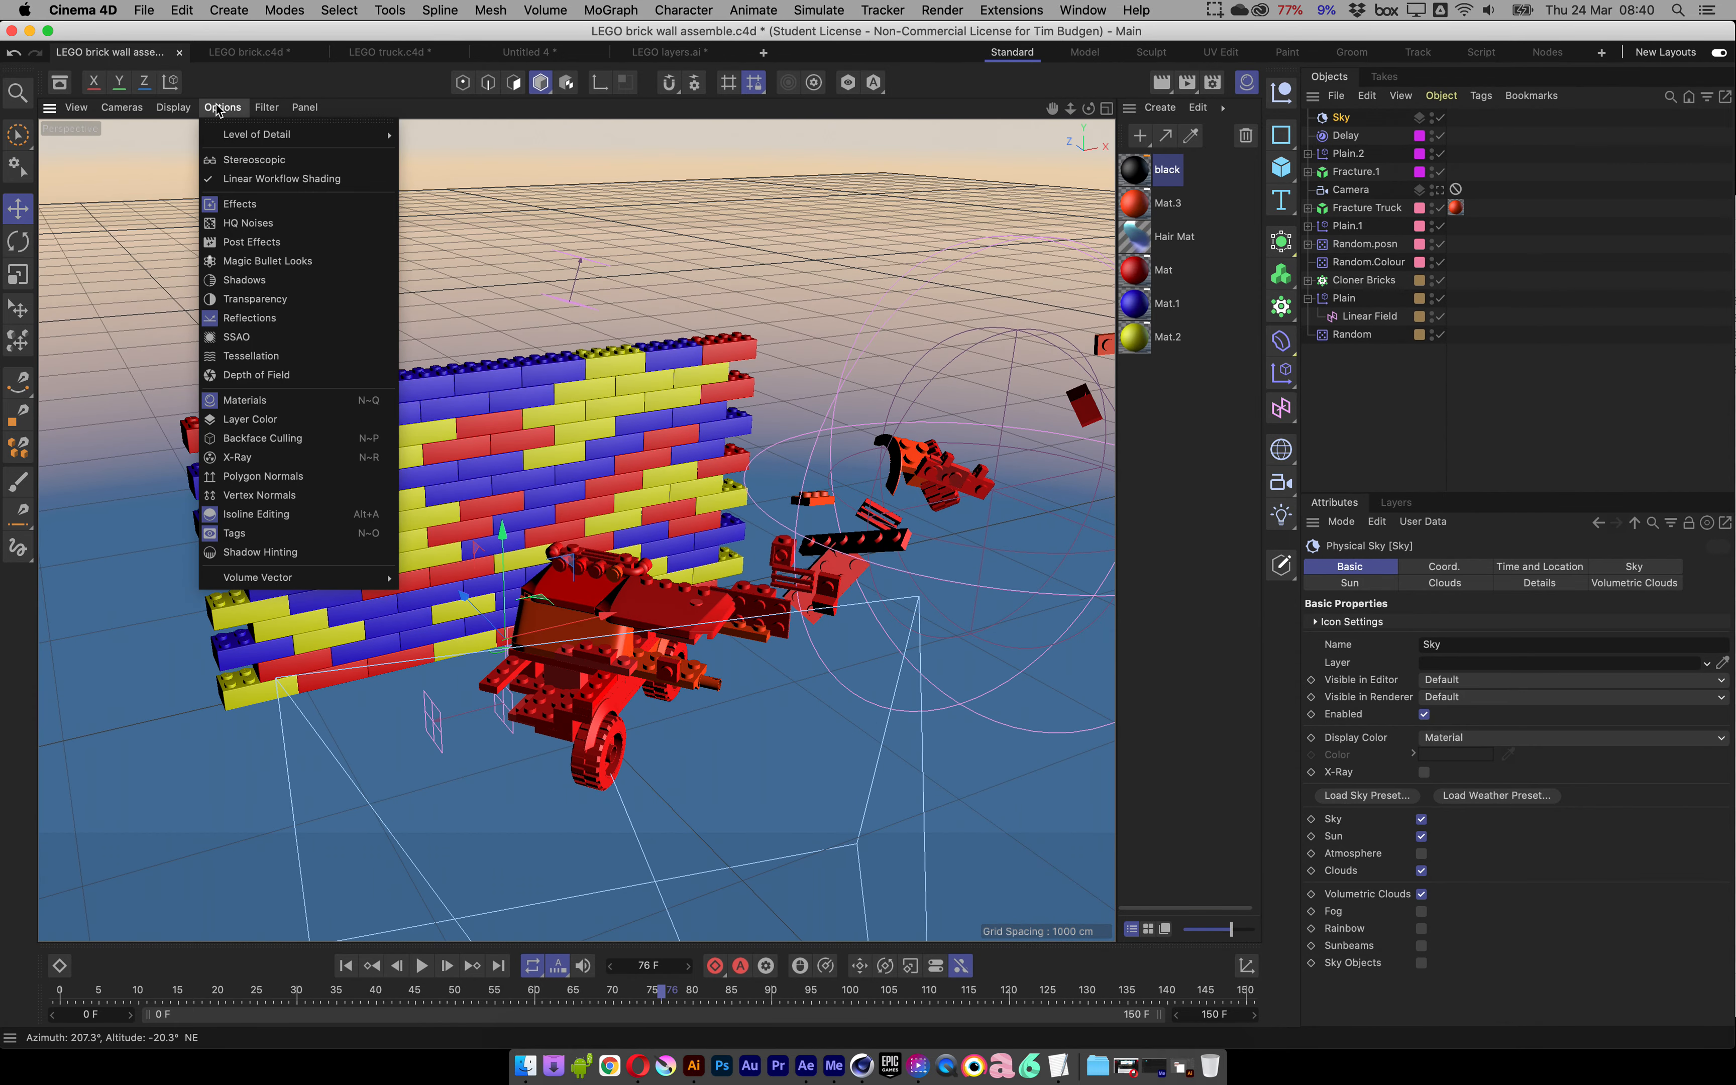
{"action": "left_click", "coordinate": [271, 282]}
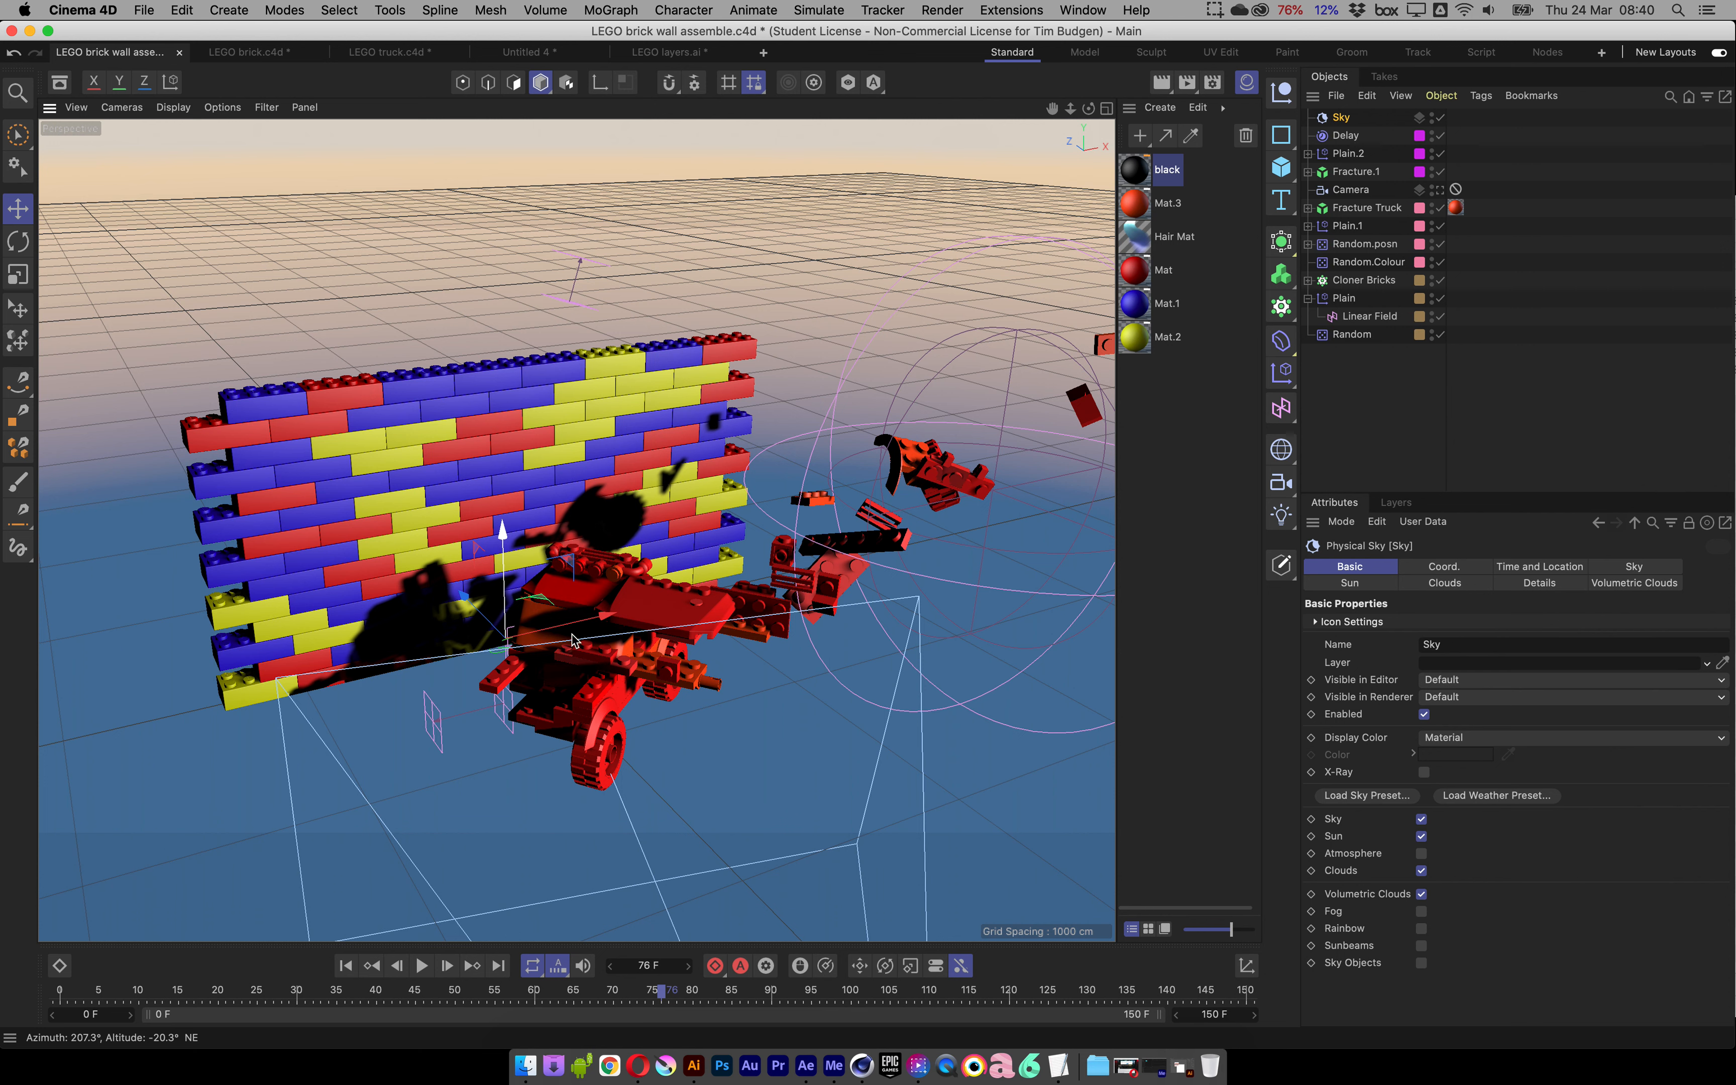
At frame 78, rotate the sky about its vertical axis so sunlight falls on the front of the truck.
{"action": "mouse_move", "coordinate": [741, 554]}
{"action": "left_mouse_down", "text": "alt"}
{"action": "mouse_move", "coordinate": [866, 598]}
{"action": "mouse_move", "coordinate": [865, 537]}
{"action": "mouse_move", "coordinate": [766, 547]}
{"action": "left_mouse_up", "text": "alt"}
{"action": "left_click_drag", "start_coordinate": [610, 993], "coordinate": [675, 1004]}
{"action": "left_click_drag", "start_coordinate": [496, 683], "coordinate": [631, 710], "text": "alt"}
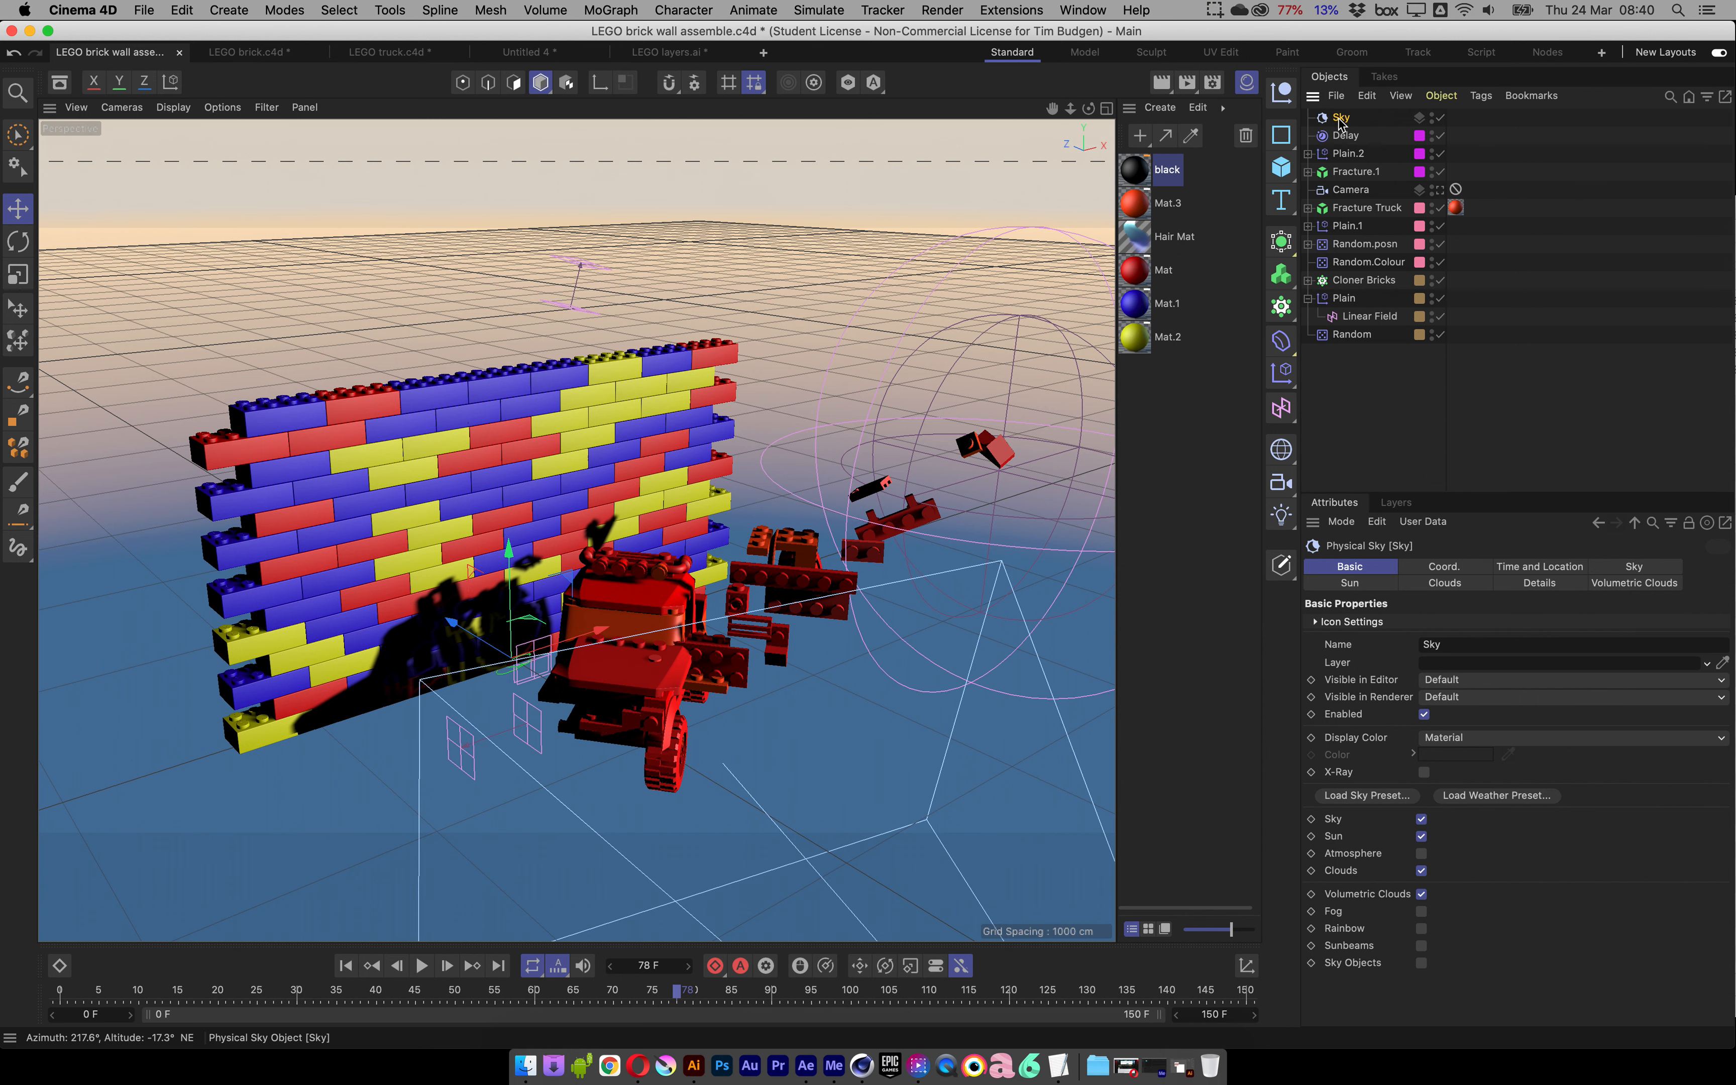
{"action": "left_click_drag", "start_coordinate": [602, 506], "coordinate": [594, 514], "text": "alt"}
{"action": "left_click", "coordinate": [18, 244]}
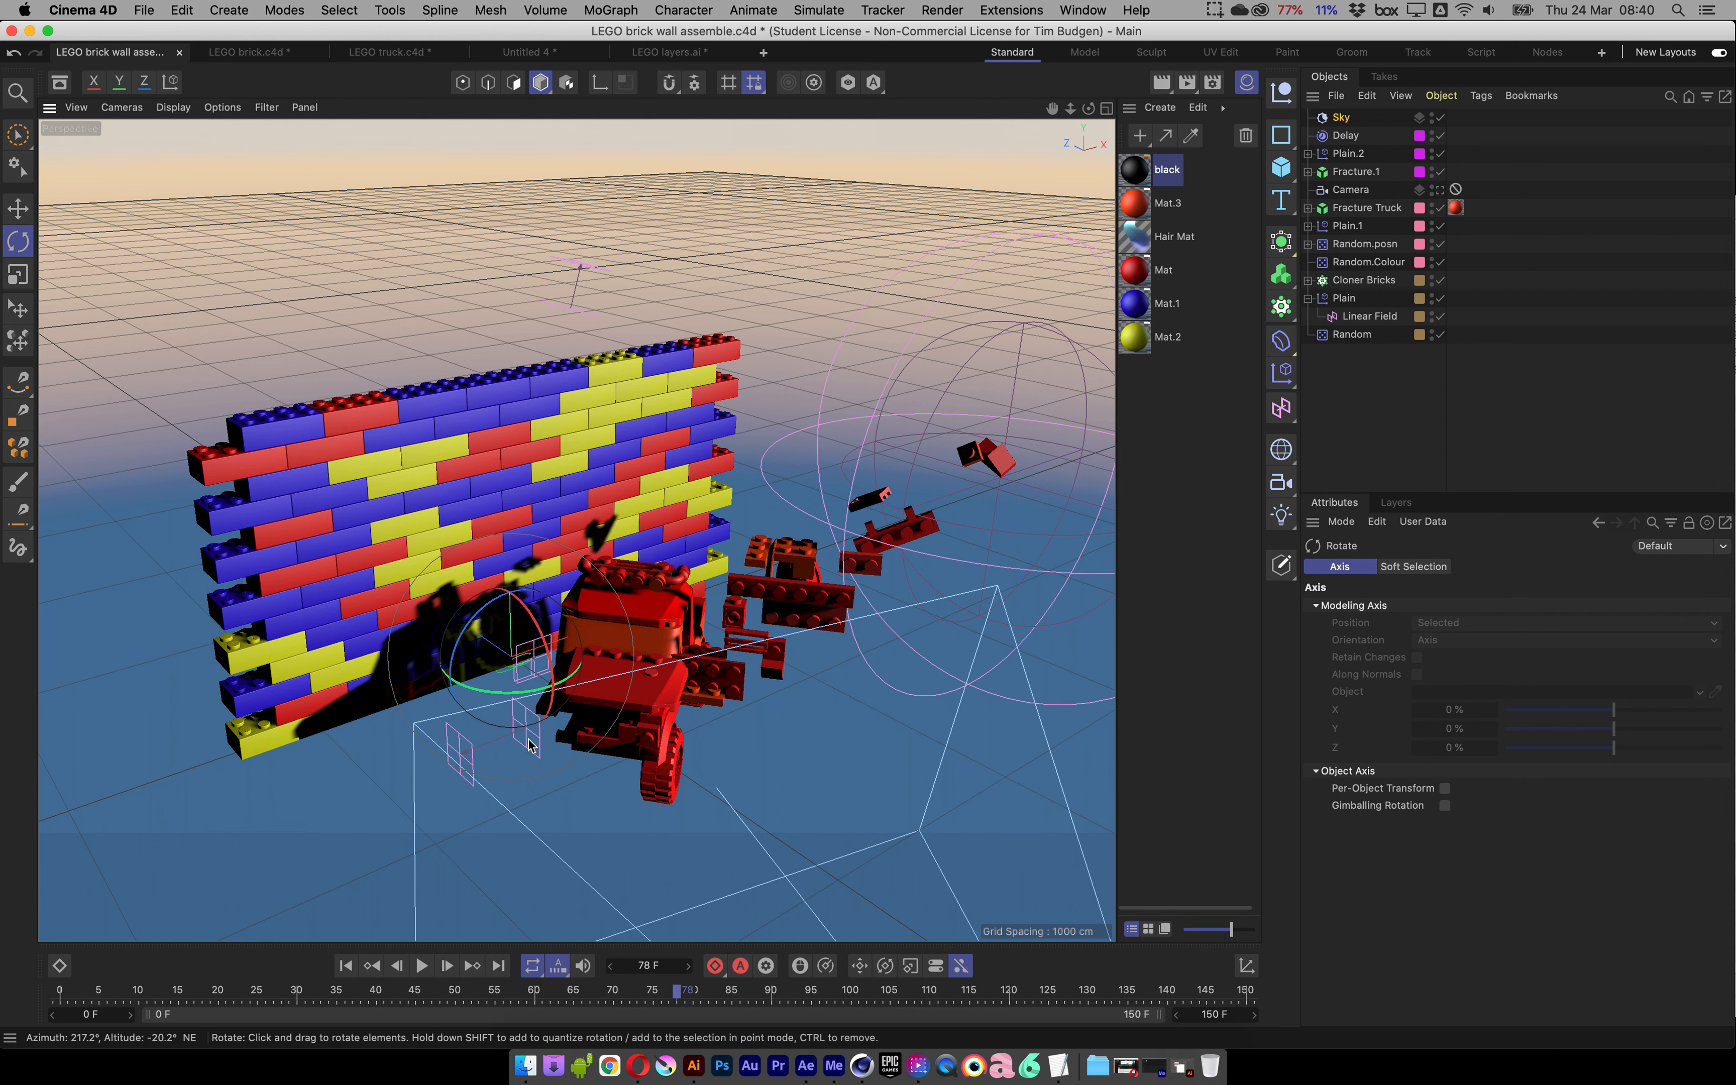
{"action": "left_click_drag", "start_coordinate": [518, 698], "coordinate": [397, 700]}
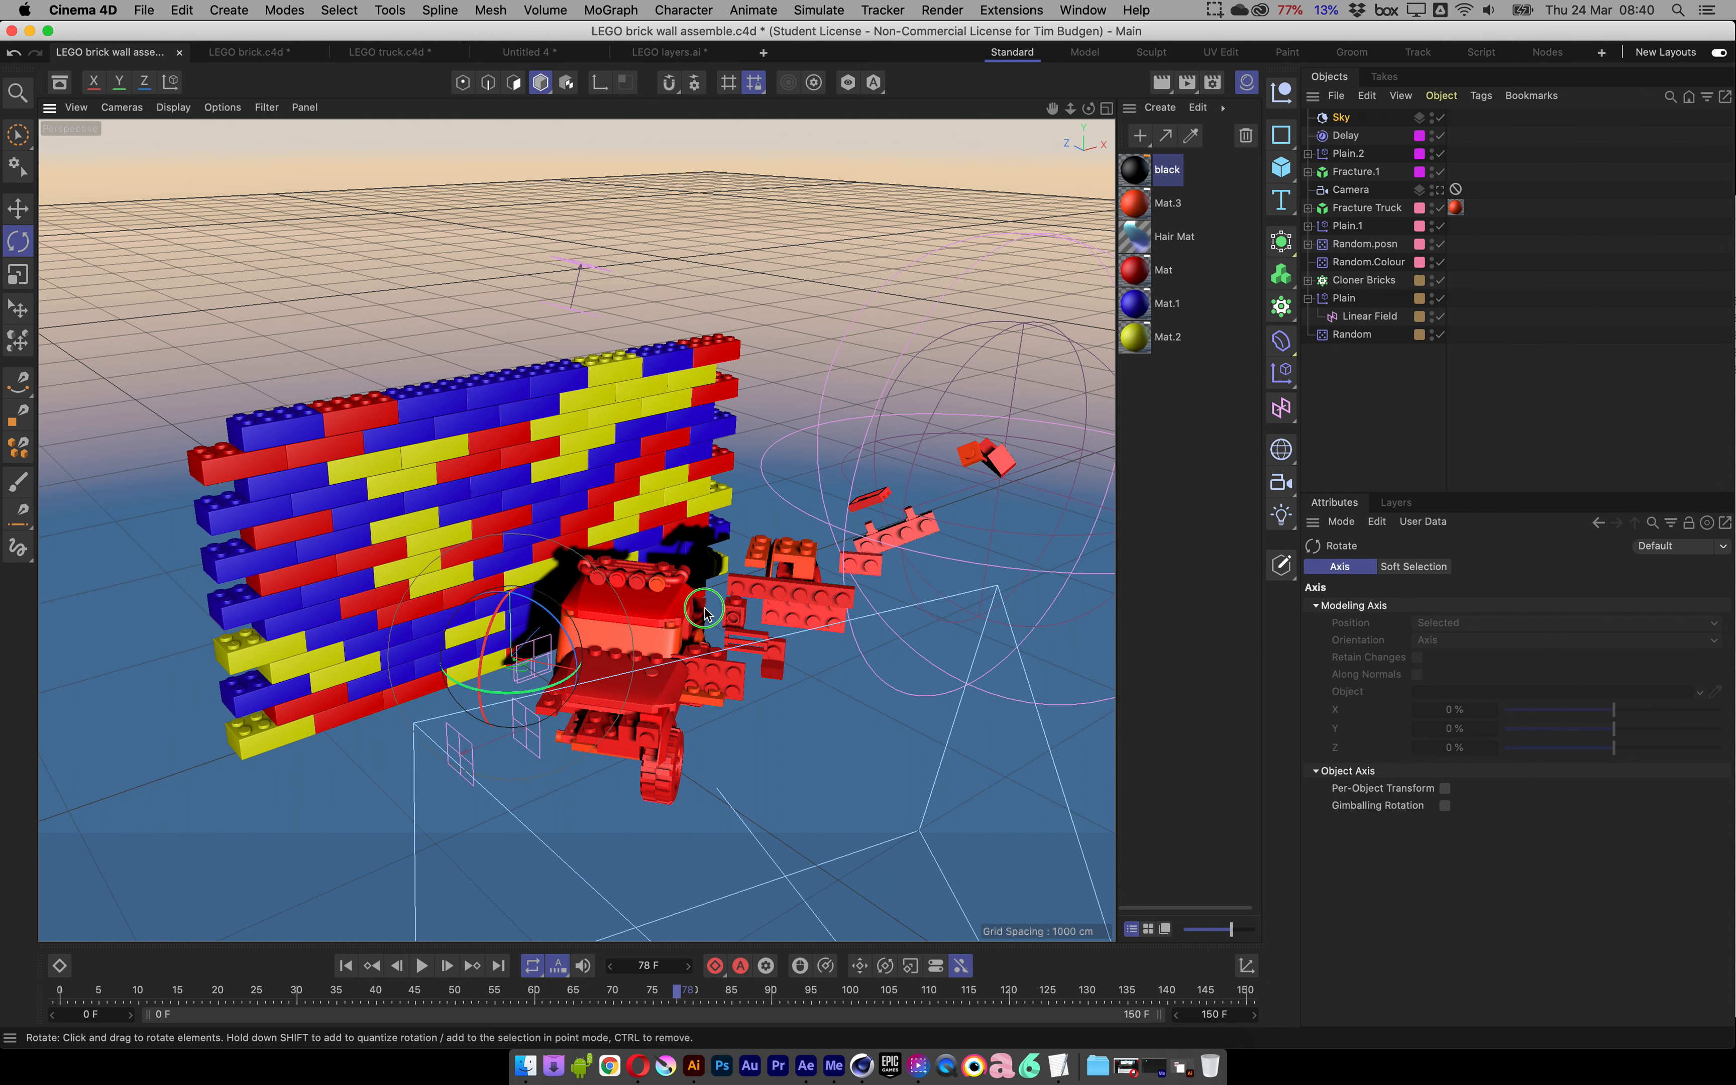
Check the falling bricks at frame 42 from farther away and rotate the sky horizontally to shift their lighting.
{"action": "scroll", "coordinate": [782, 611], "scroll_direction": "down", "scroll_amount": 8}
{"action": "middle_click_drag", "start_coordinate": [782, 612], "coordinate": [580, 612], "text": "alt"}
{"action": "left_click_drag", "start_coordinate": [665, 994], "coordinate": [393, 961]}
{"action": "left_click_drag", "start_coordinate": [753, 465], "coordinate": [744, 553], "text": "alt"}
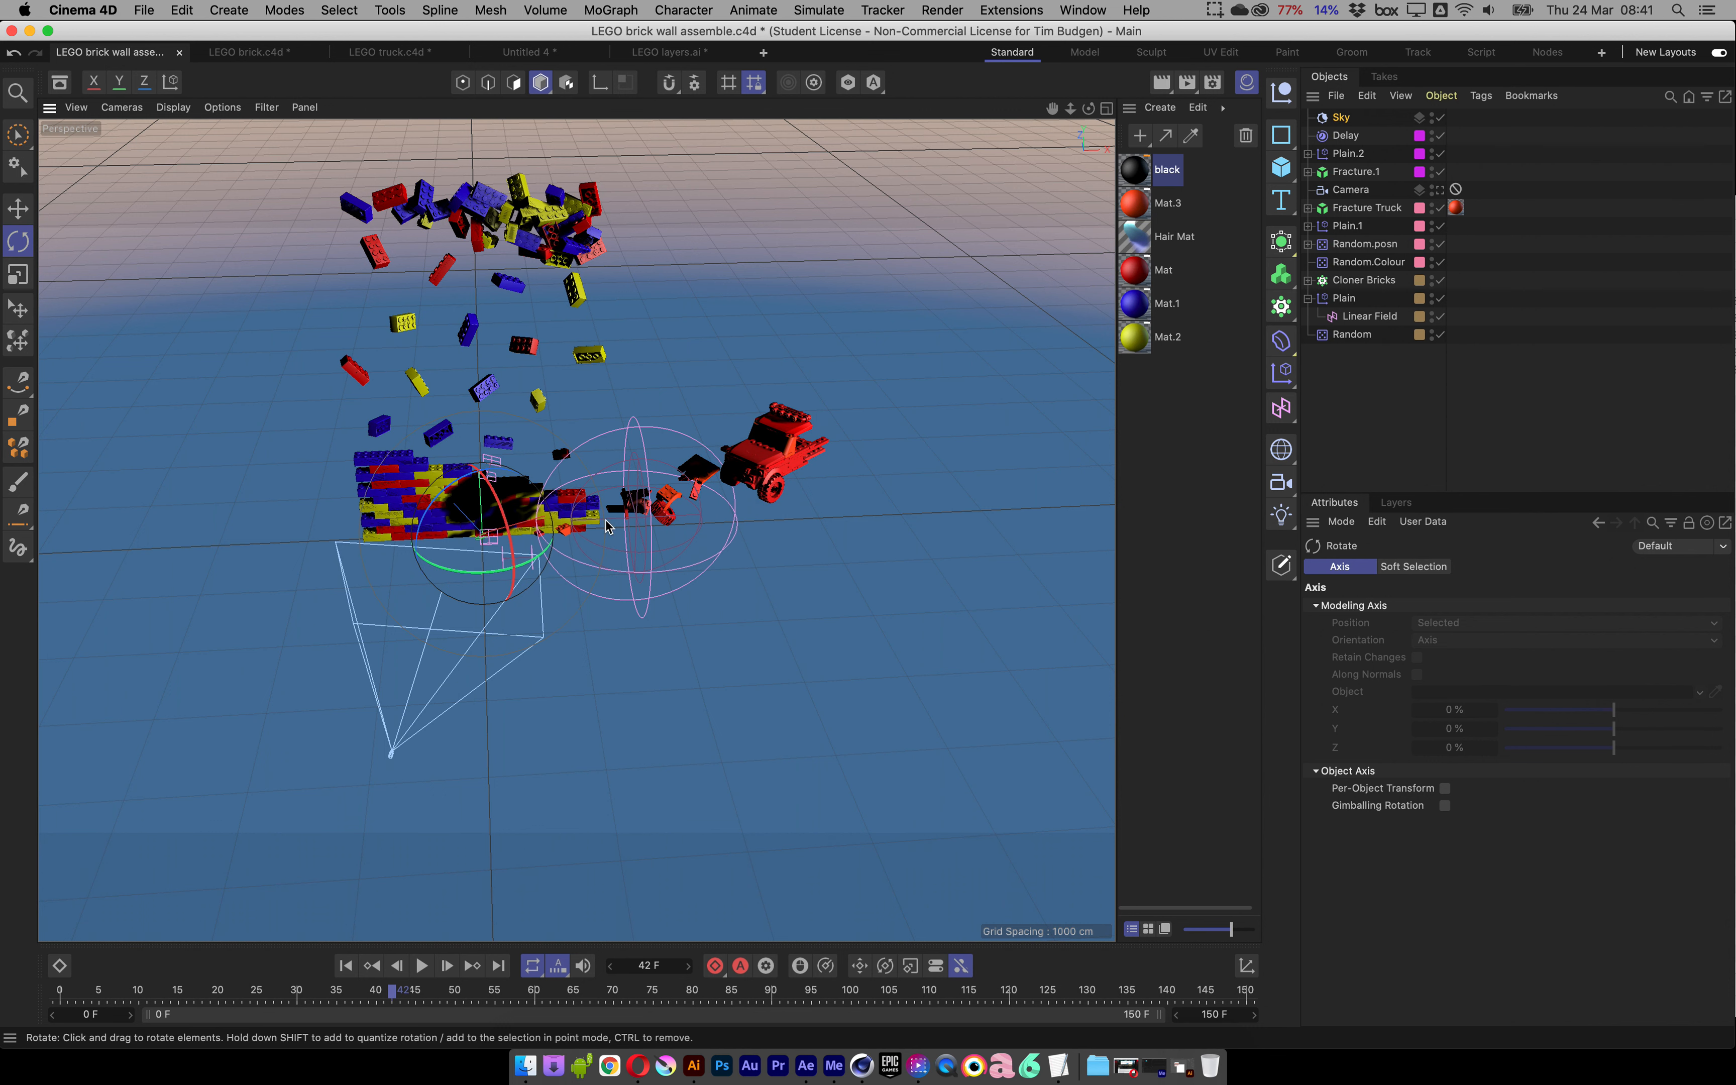
{"action": "left_click_drag", "start_coordinate": [486, 574], "coordinate": [419, 563]}
Check the assembled scene at frame 100, return to the scene camera and adjust the sky's horizontal rotation.
{"action": "left_click_drag", "start_coordinate": [449, 994], "coordinate": [850, 998]}
{"action": "left_click_drag", "start_coordinate": [582, 689], "coordinate": [616, 537], "text": "alt"}
{"action": "scroll", "coordinate": [565, 567], "scroll_direction": "up", "scroll_amount": 6}
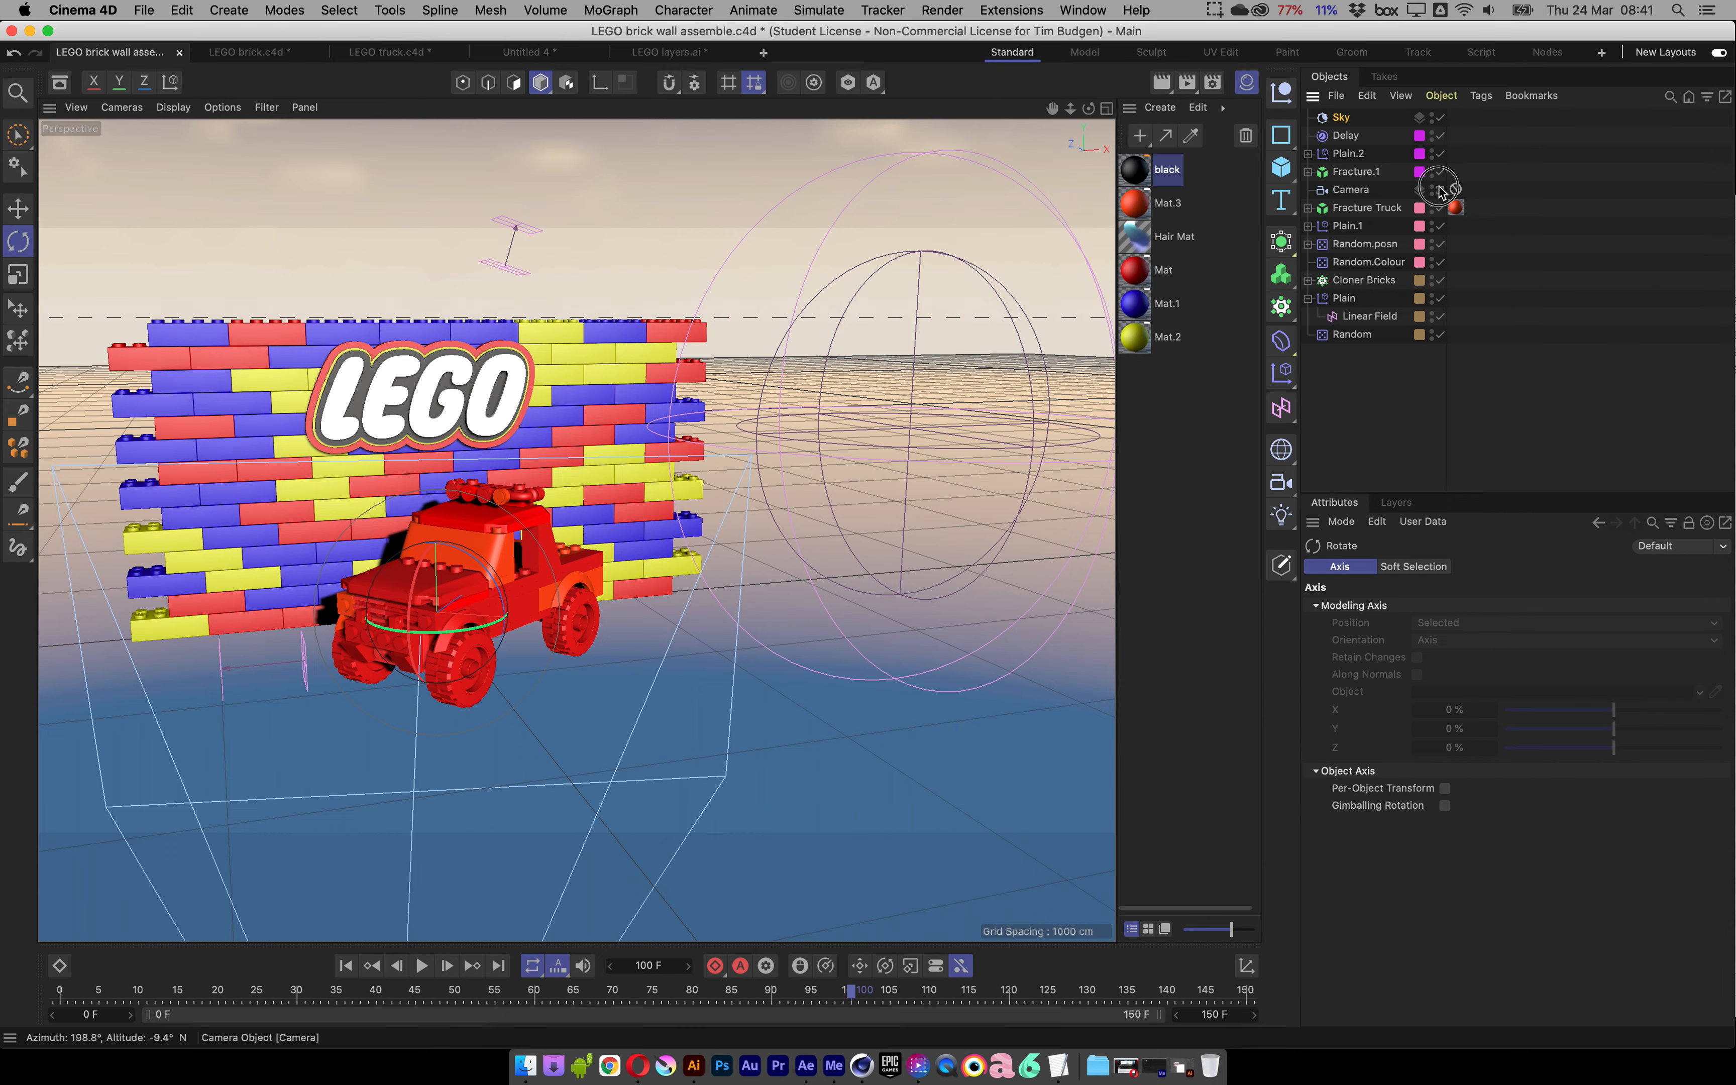
{"action": "left_click", "coordinate": [1439, 189]}
{"action": "left_click_drag", "start_coordinate": [396, 1003], "coordinate": [890, 995]}
{"action": "left_click_drag", "start_coordinate": [609, 755], "coordinate": [535, 747]}
Fine-tune the sky's horizontal rotation through the camera, checking the truck's shadow at frames 73 and 88.
{"action": "left_click", "coordinate": [540, 995]}
{"action": "left_click_drag", "start_coordinate": [536, 996], "coordinate": [637, 990]}
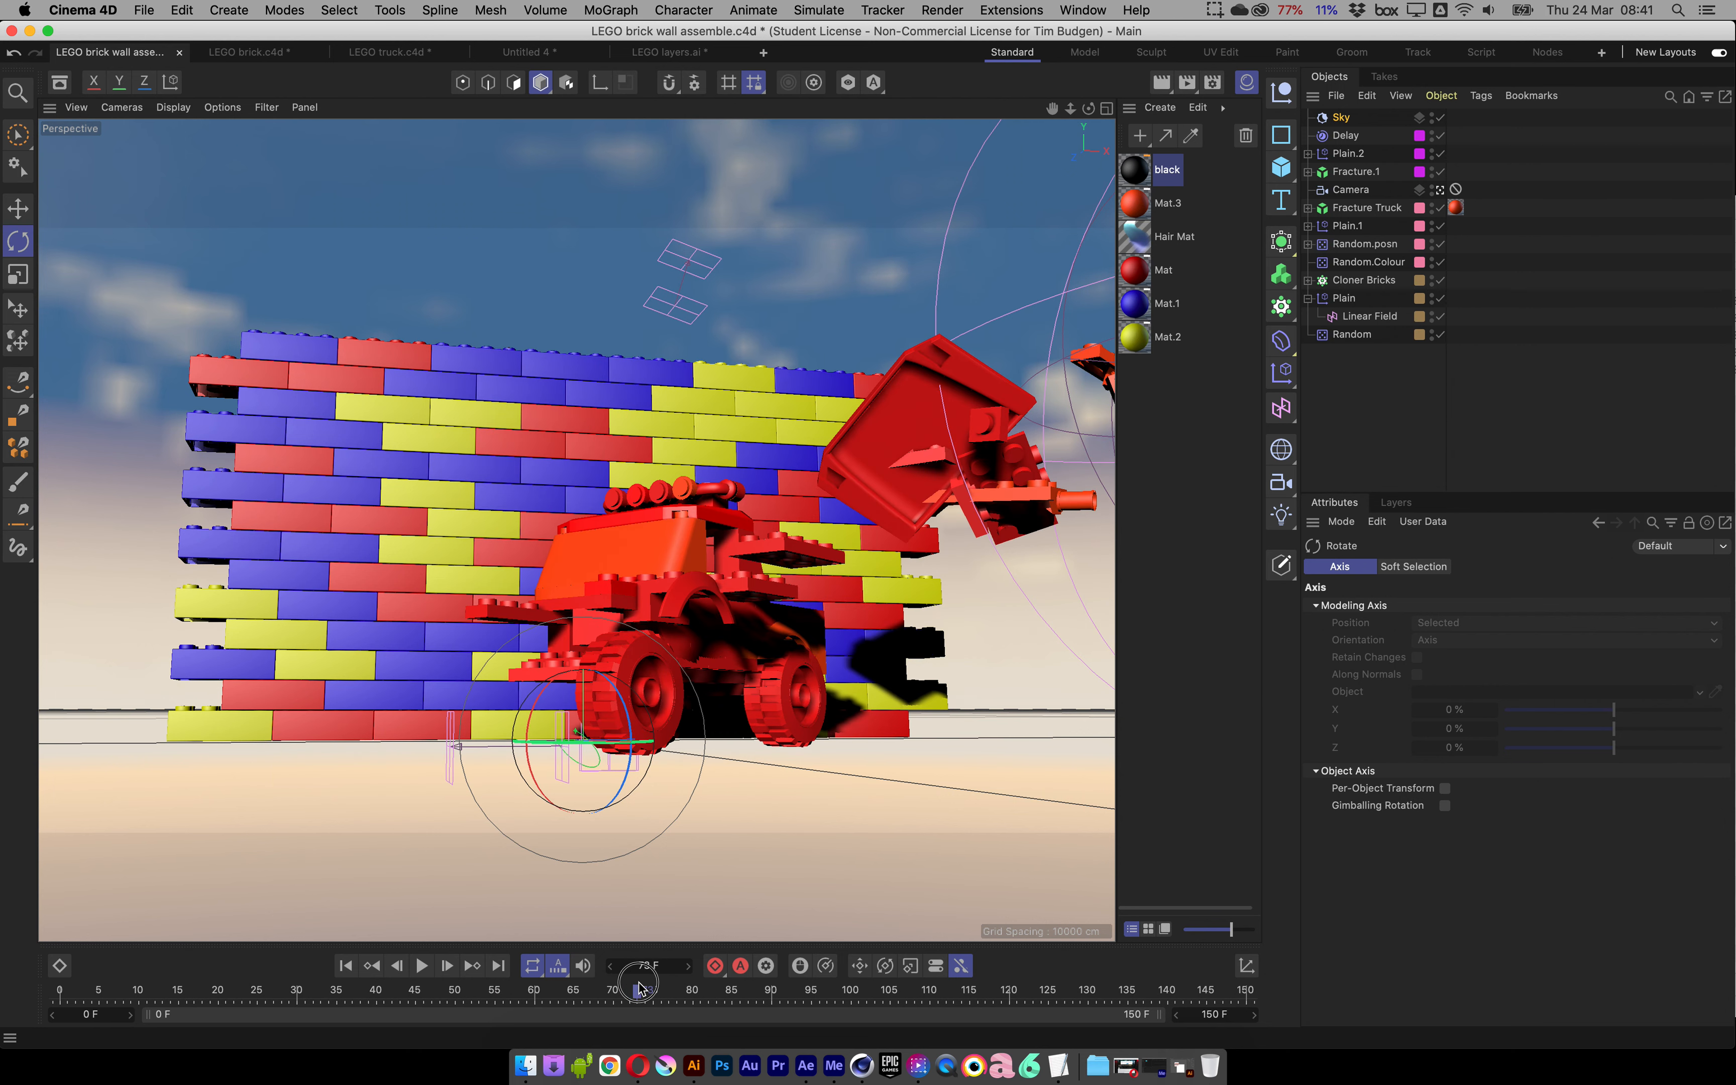
{"action": "left_click_drag", "start_coordinate": [613, 749], "coordinate": [628, 747]}
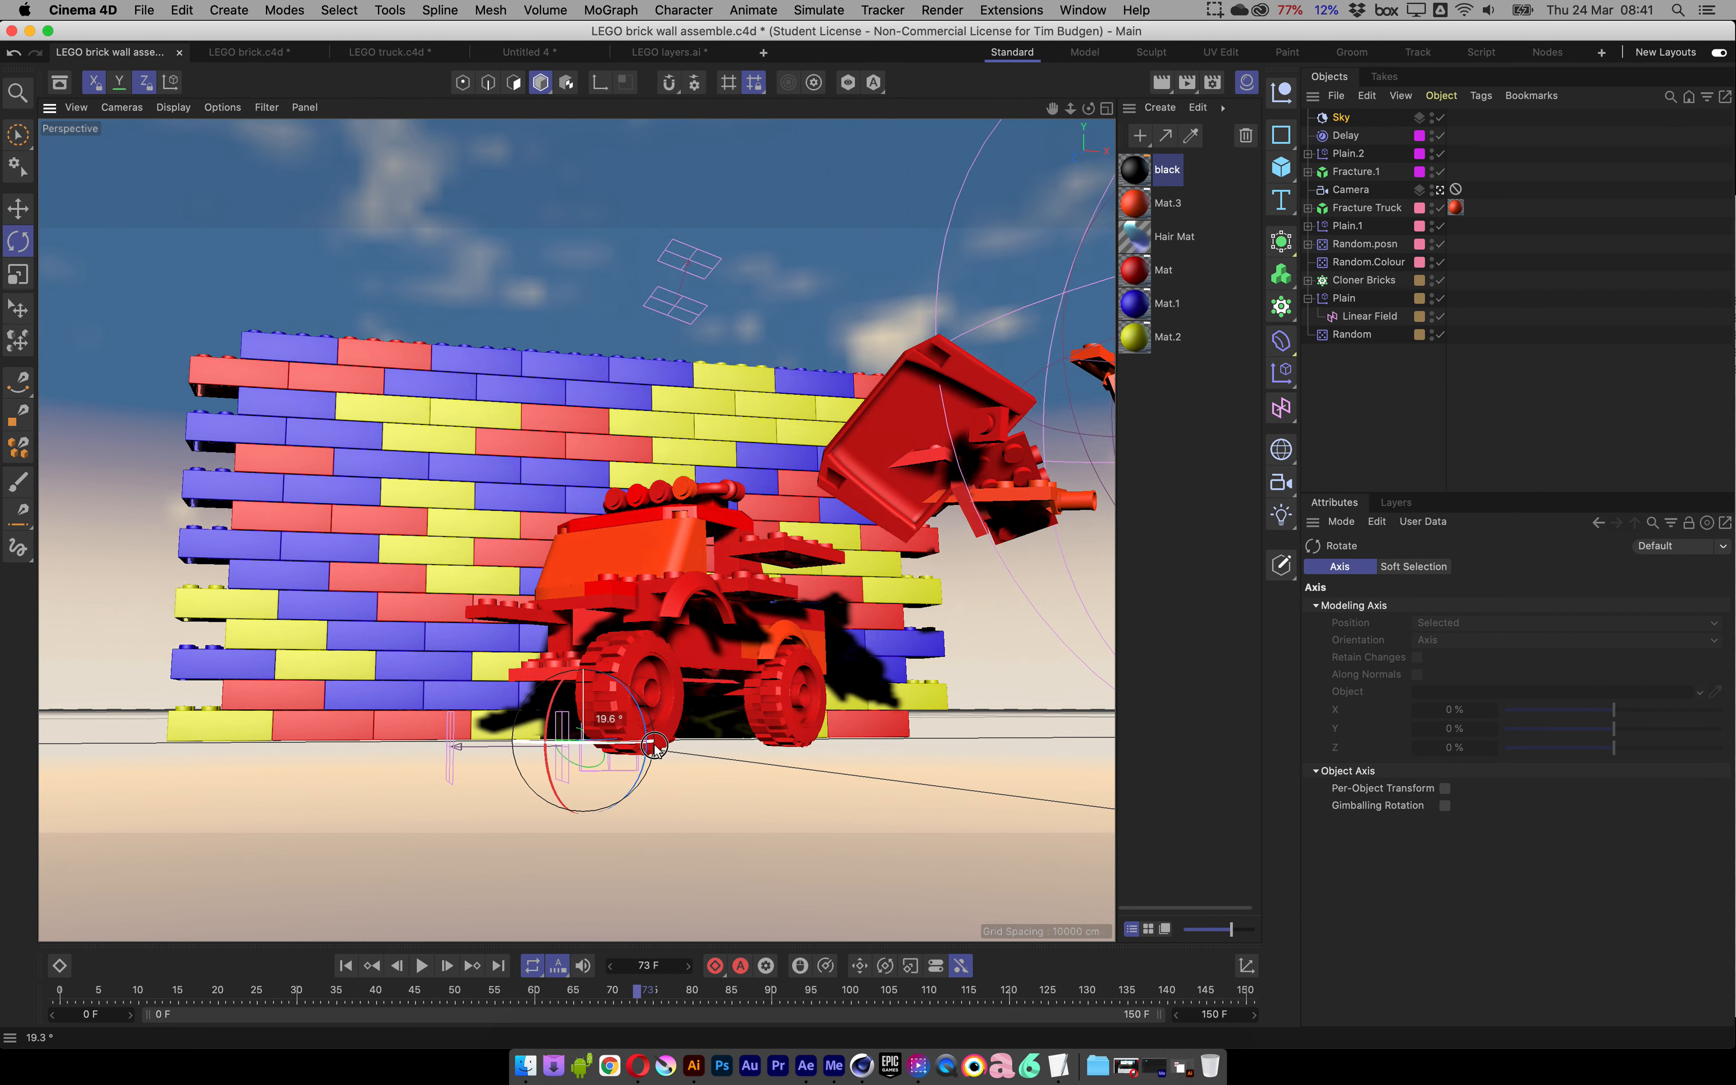
{"action": "left_click_drag", "start_coordinate": [560, 994], "coordinate": [756, 989]}
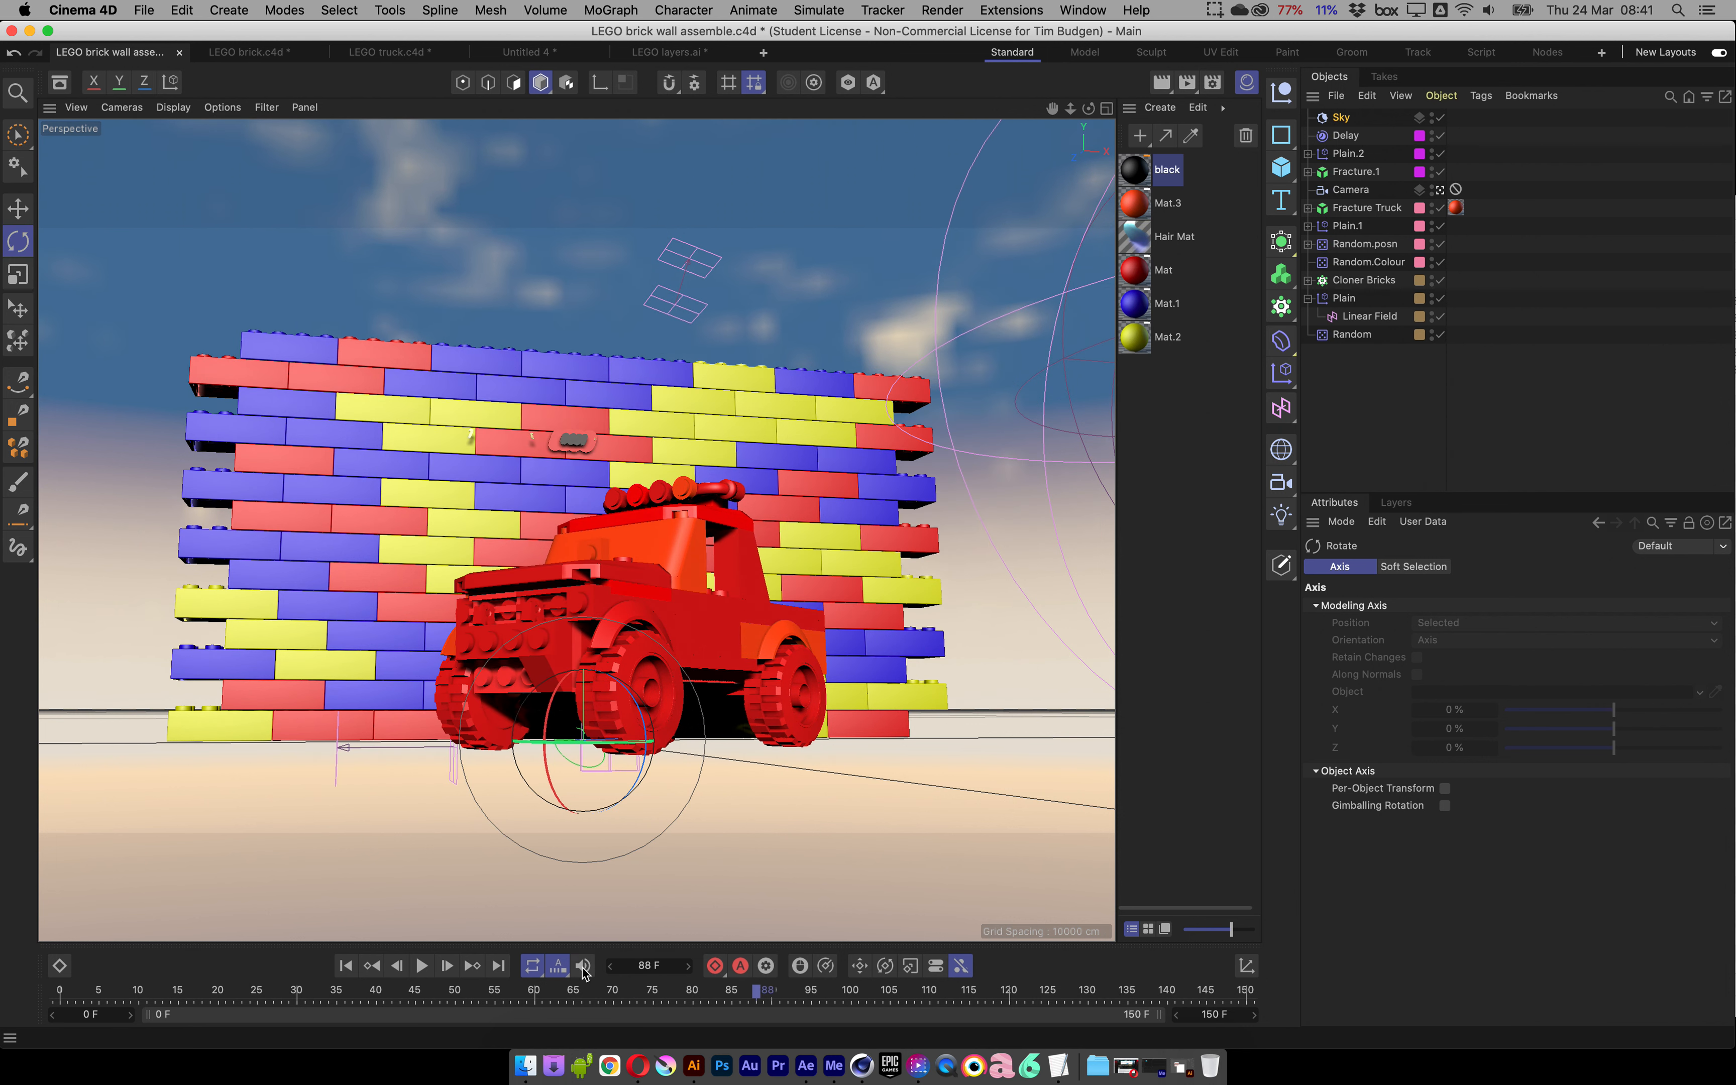
{"action": "left_click_drag", "start_coordinate": [613, 748], "coordinate": [583, 739]}
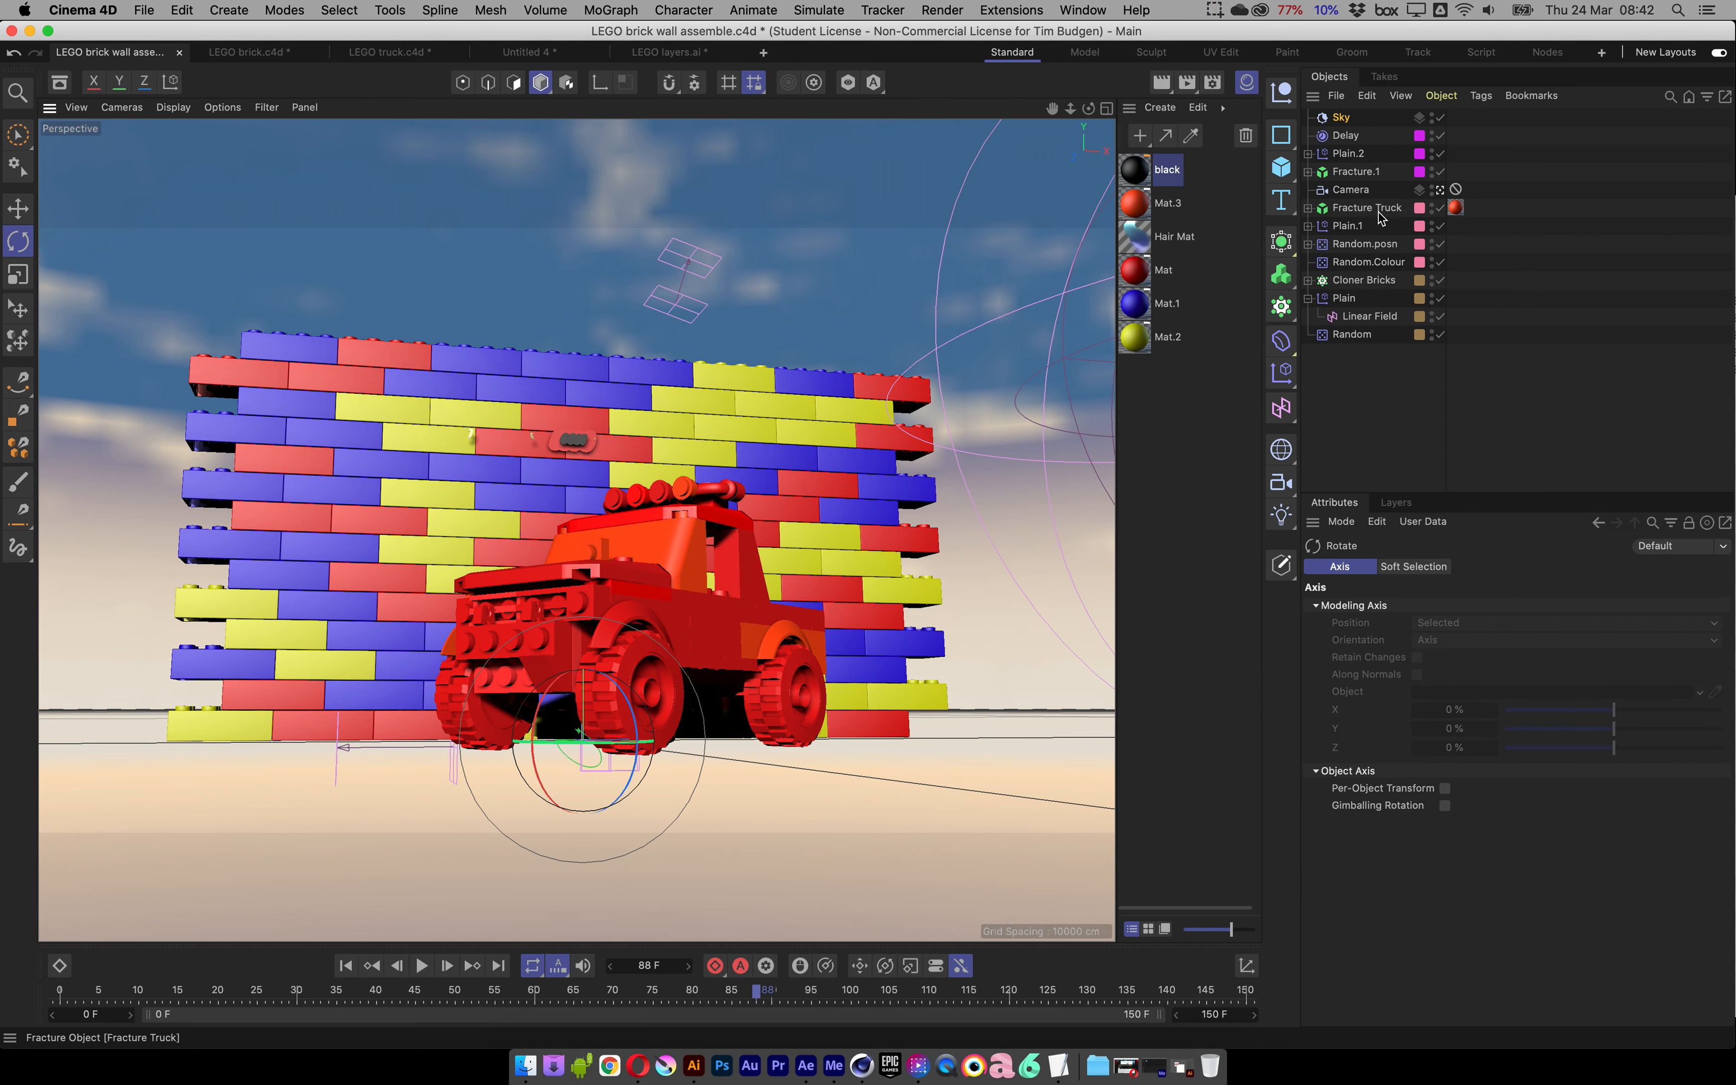
Leave the camera's view and add a Floor object beneath the brick wall and truck.
{"action": "left_click", "coordinate": [1440, 191]}
{"action": "left_click_drag", "start_coordinate": [557, 531], "coordinate": [450, 616], "text": "alt"}
{"action": "mouse_move", "coordinate": [625, 529]}
{"action": "left_mouse_down", "text": "alt"}
{"action": "mouse_move", "coordinate": [729, 484]}
{"action": "mouse_move", "coordinate": [593, 529]}
{"action": "mouse_move", "coordinate": [623, 511]}
{"action": "left_mouse_up", "text": "alt"}
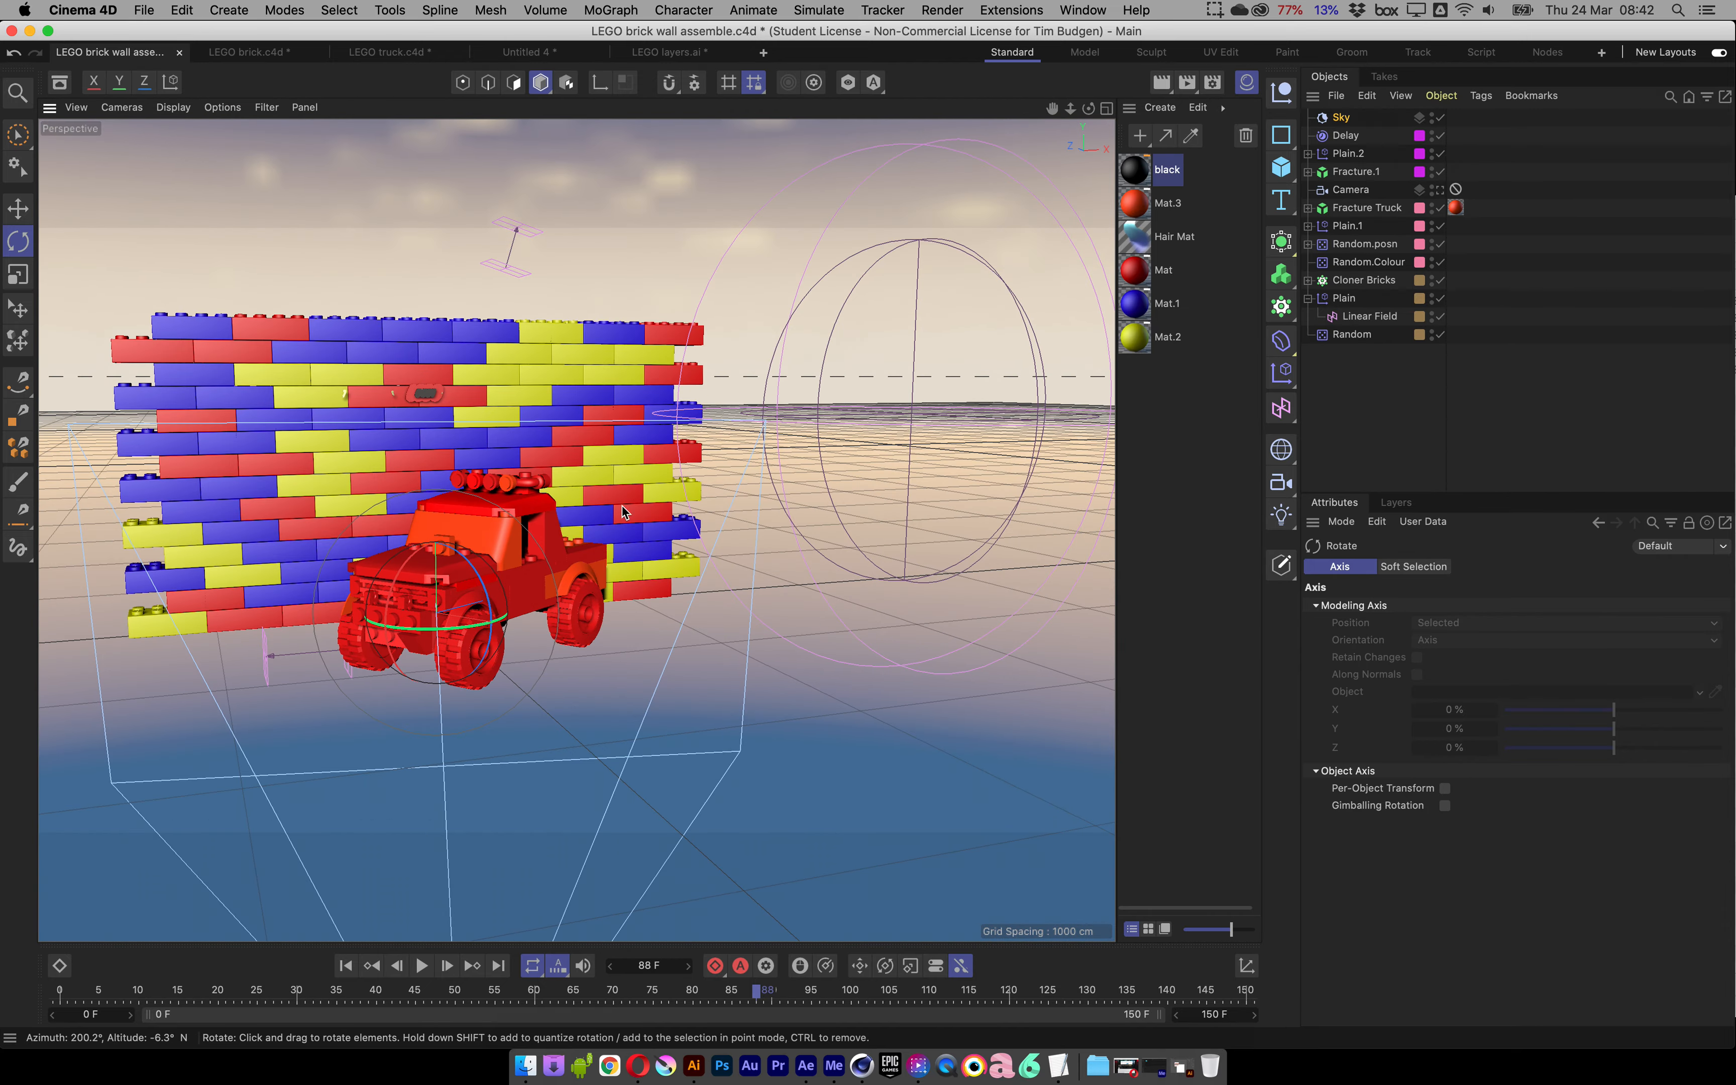
{"action": "left_click", "coordinate": [227, 10]}
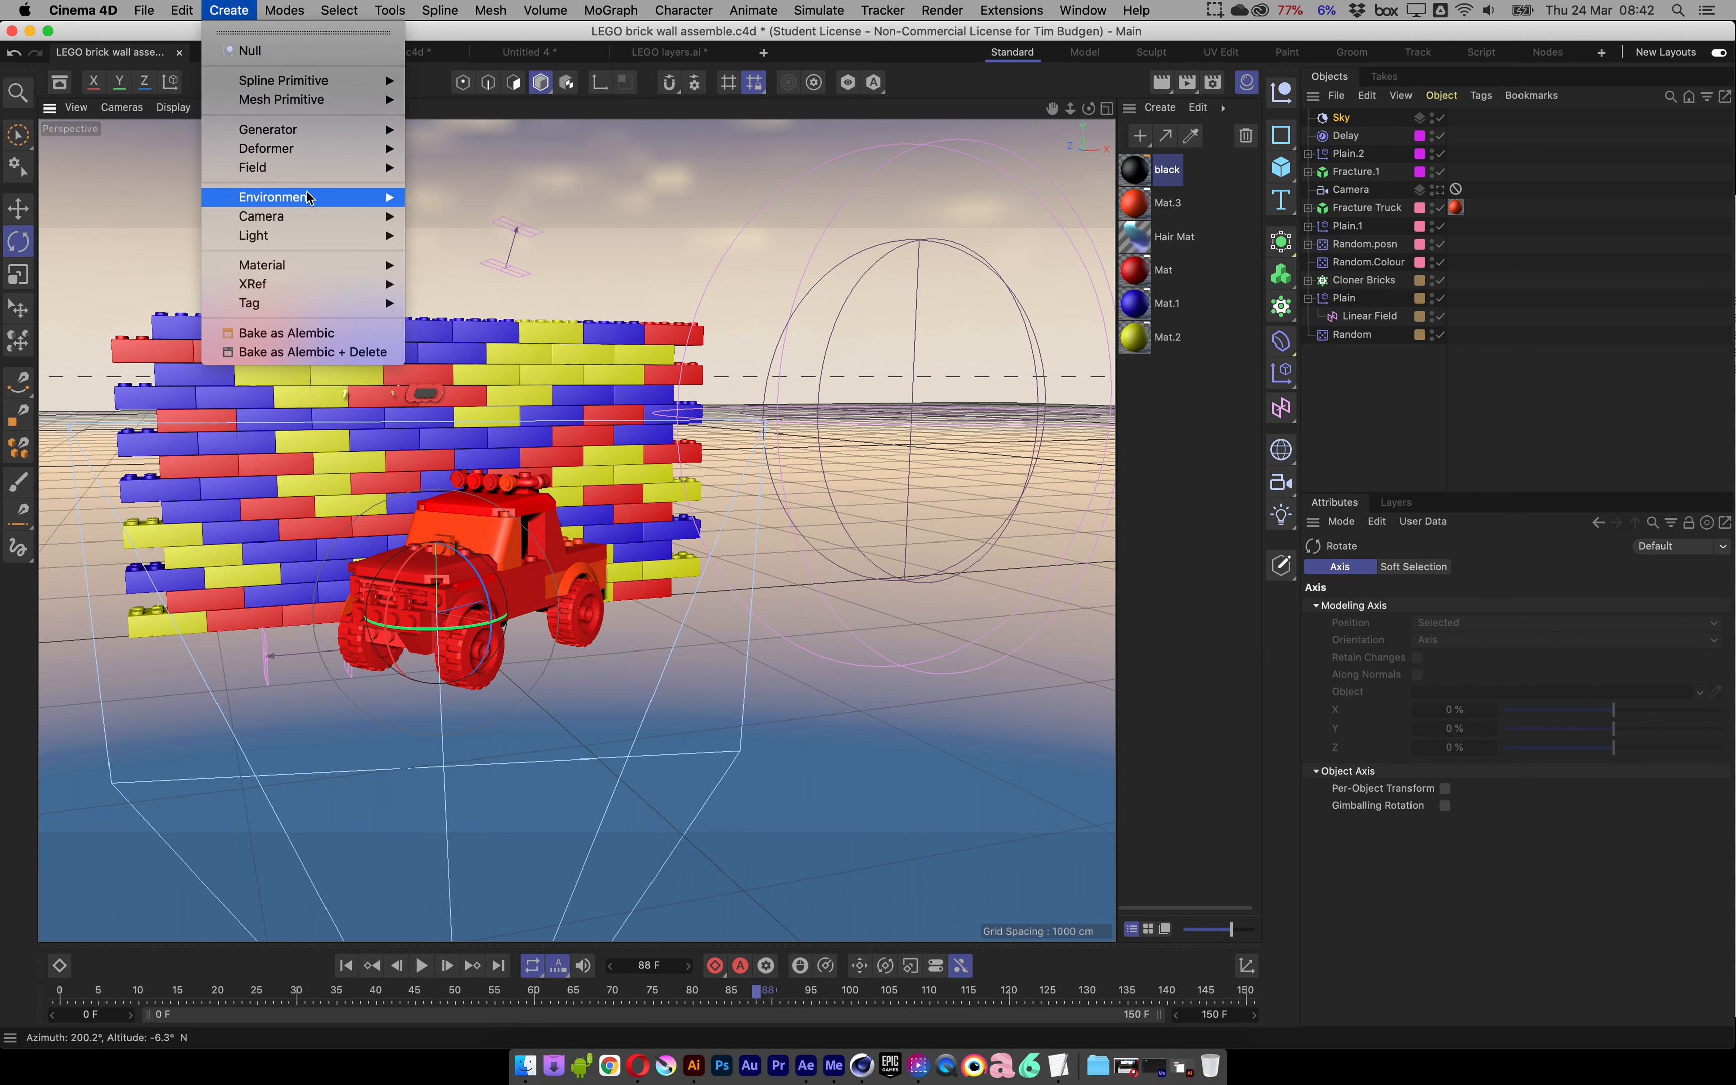
{"action": "mouse_move", "coordinate": [315, 198]}
{"action": "left_click", "coordinate": [484, 234]}
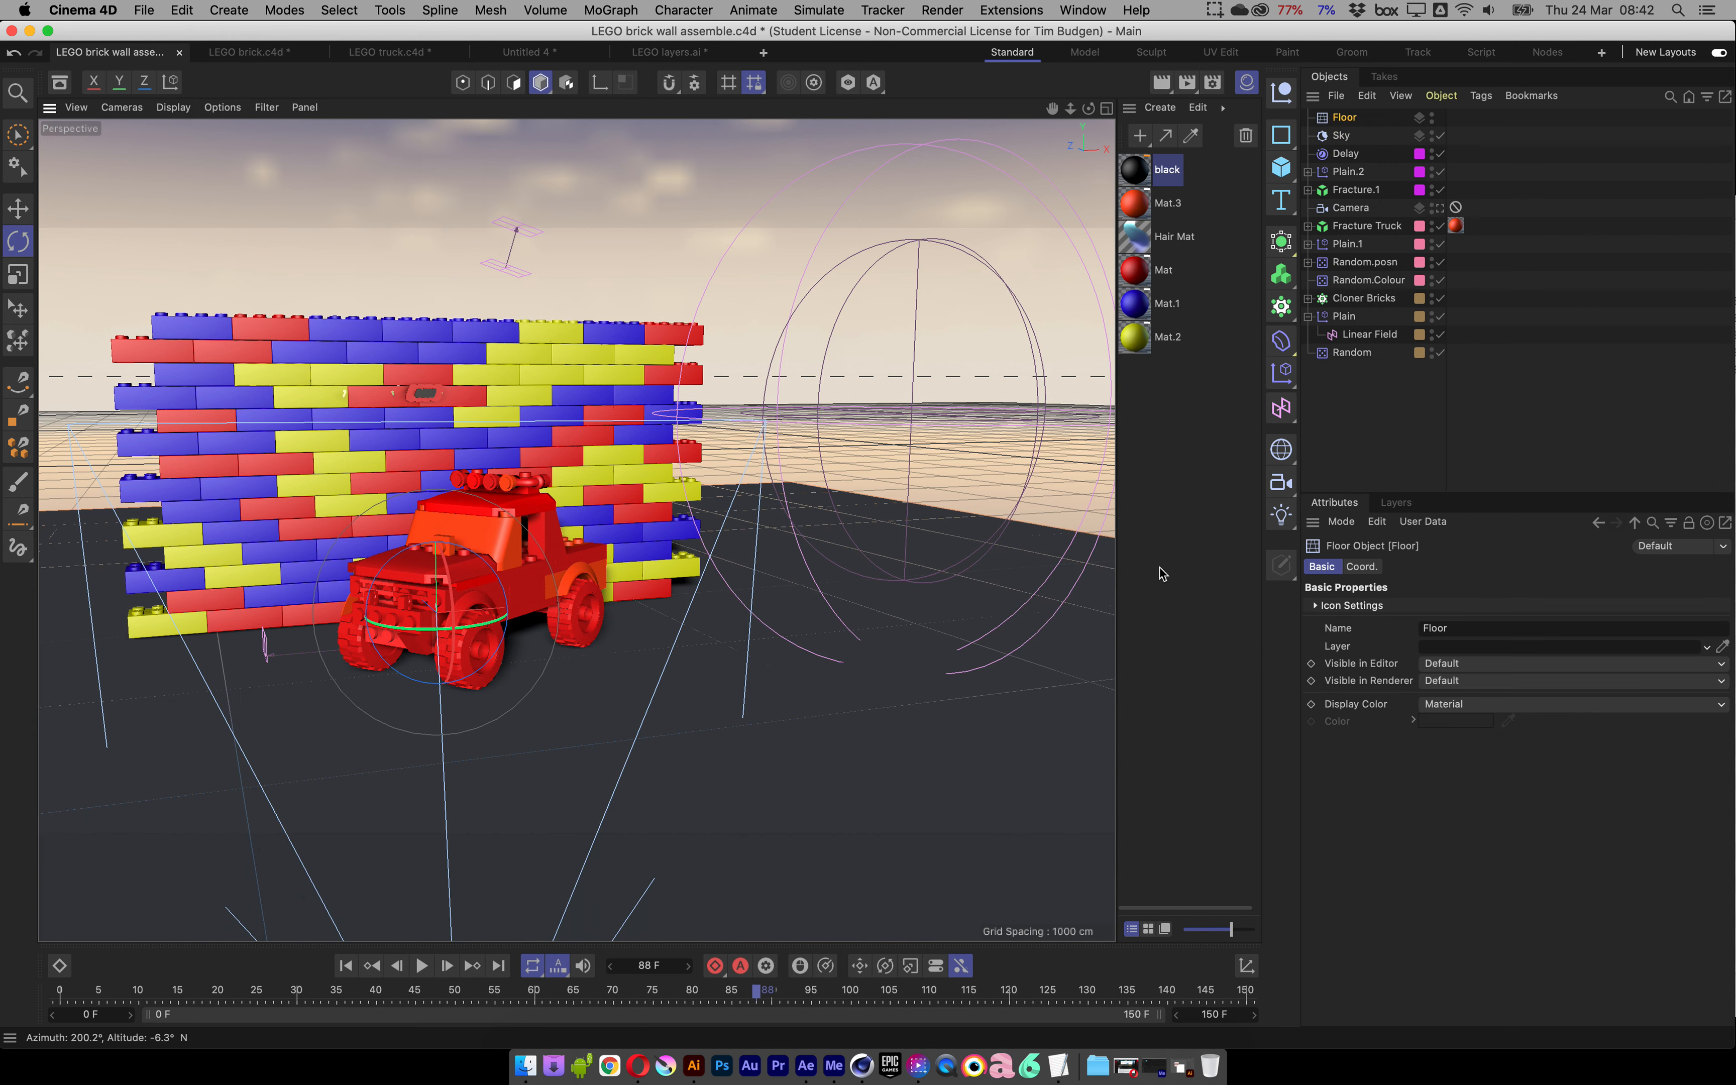
Examine the floor and the shadows on it from above, from the side and through the scene camera.
{"action": "scroll", "coordinate": [702, 531], "scroll_direction": "down", "scroll_amount": 5}
{"action": "left_click_drag", "start_coordinate": [702, 531], "coordinate": [833, 655], "text": "alt"}
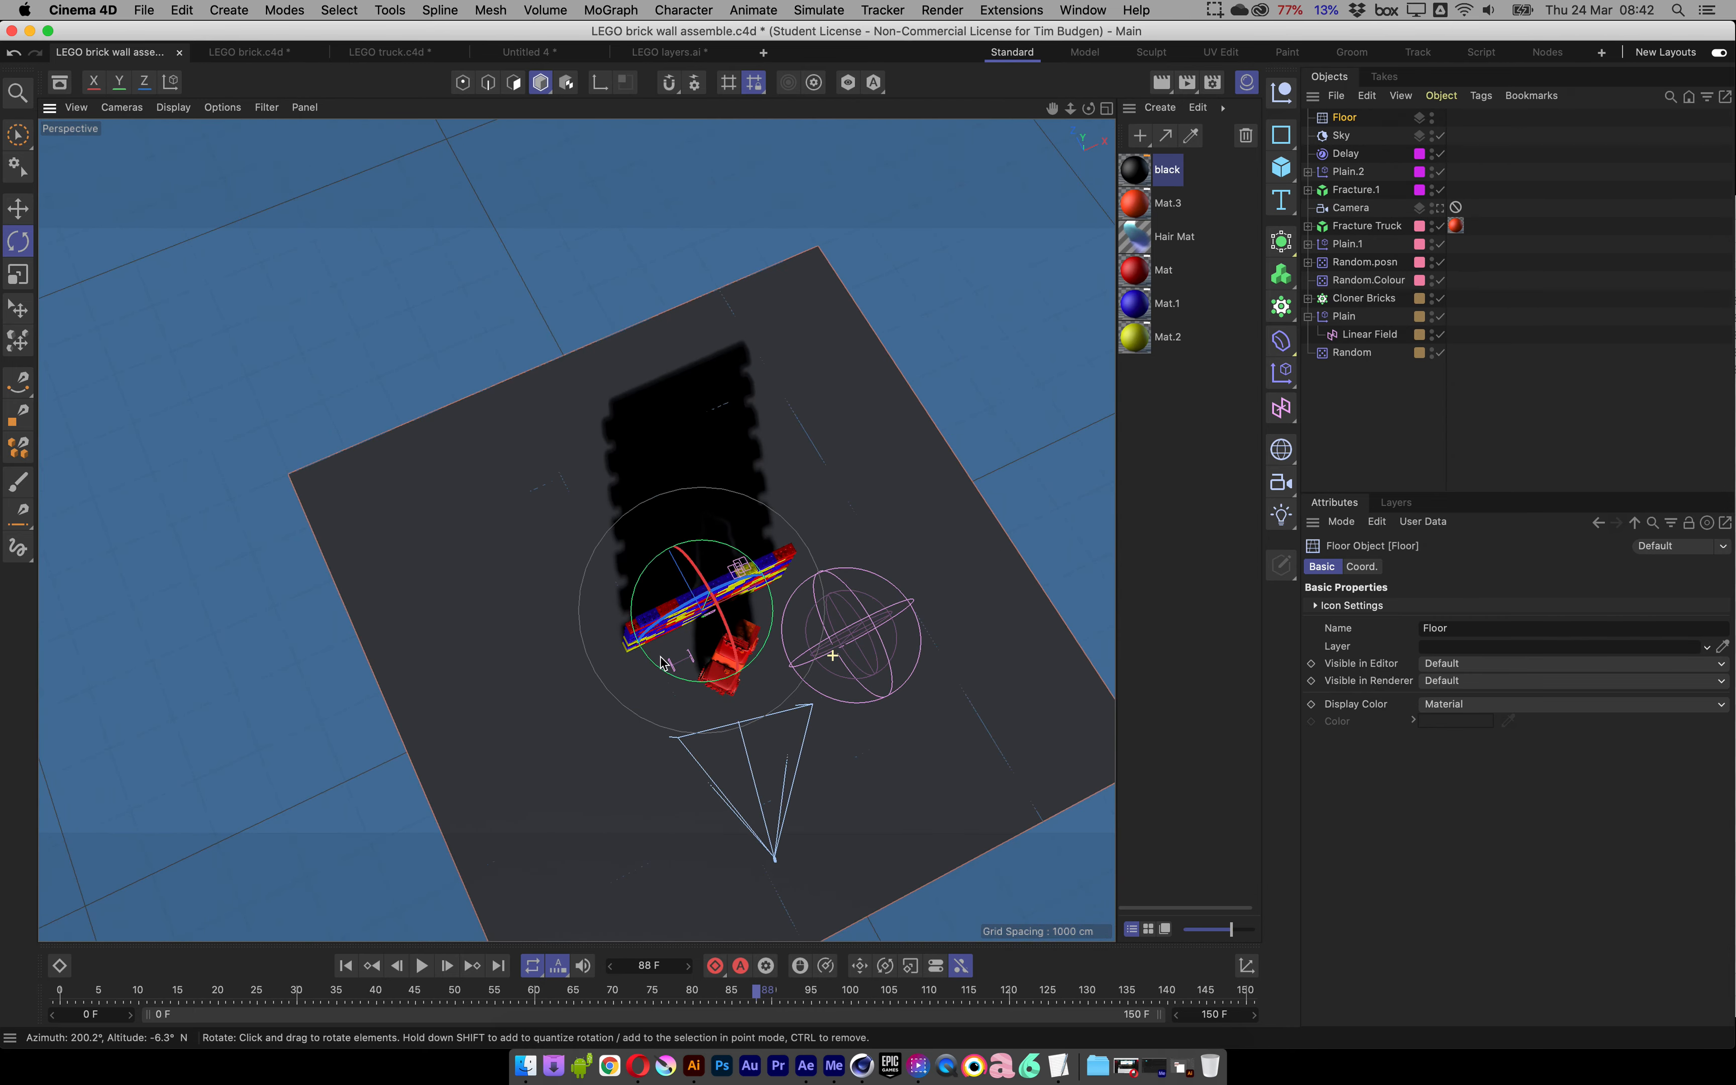
{"action": "left_click_drag", "start_coordinate": [739, 709], "coordinate": [699, 563], "text": "alt"}
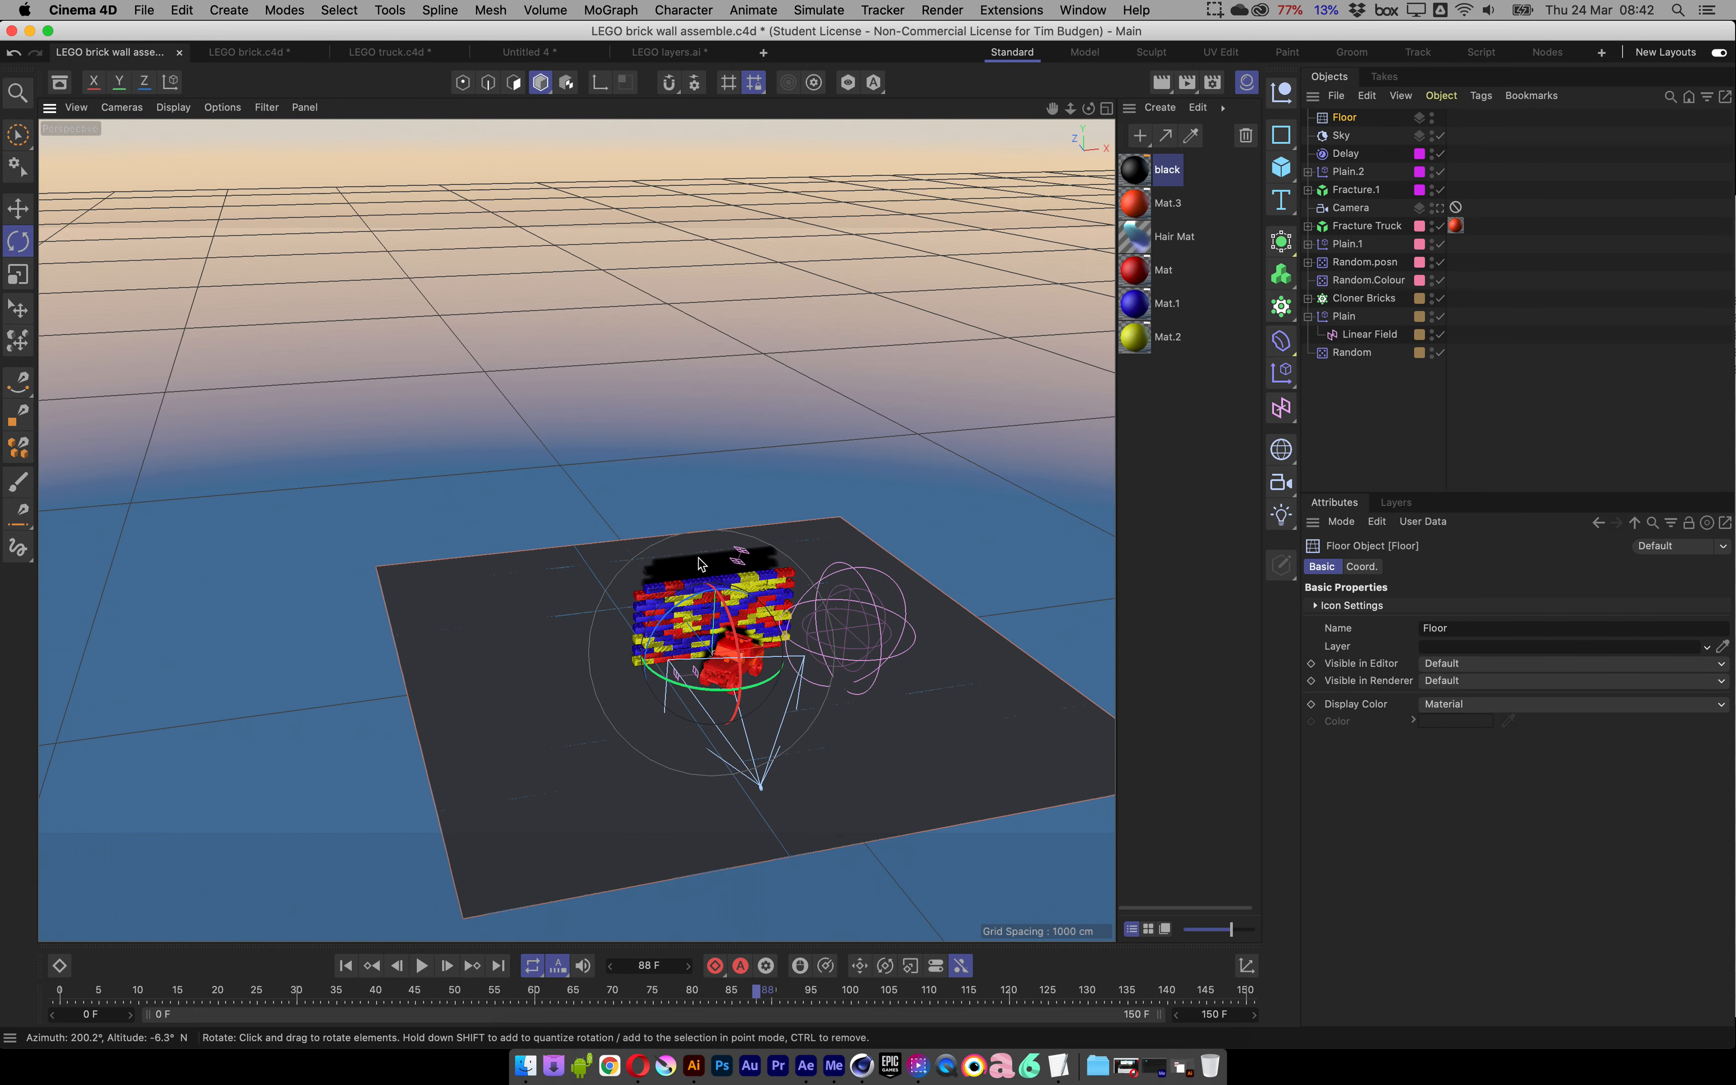
{"action": "left_click_drag", "start_coordinate": [727, 782], "coordinate": [895, 742], "text": "alt"}
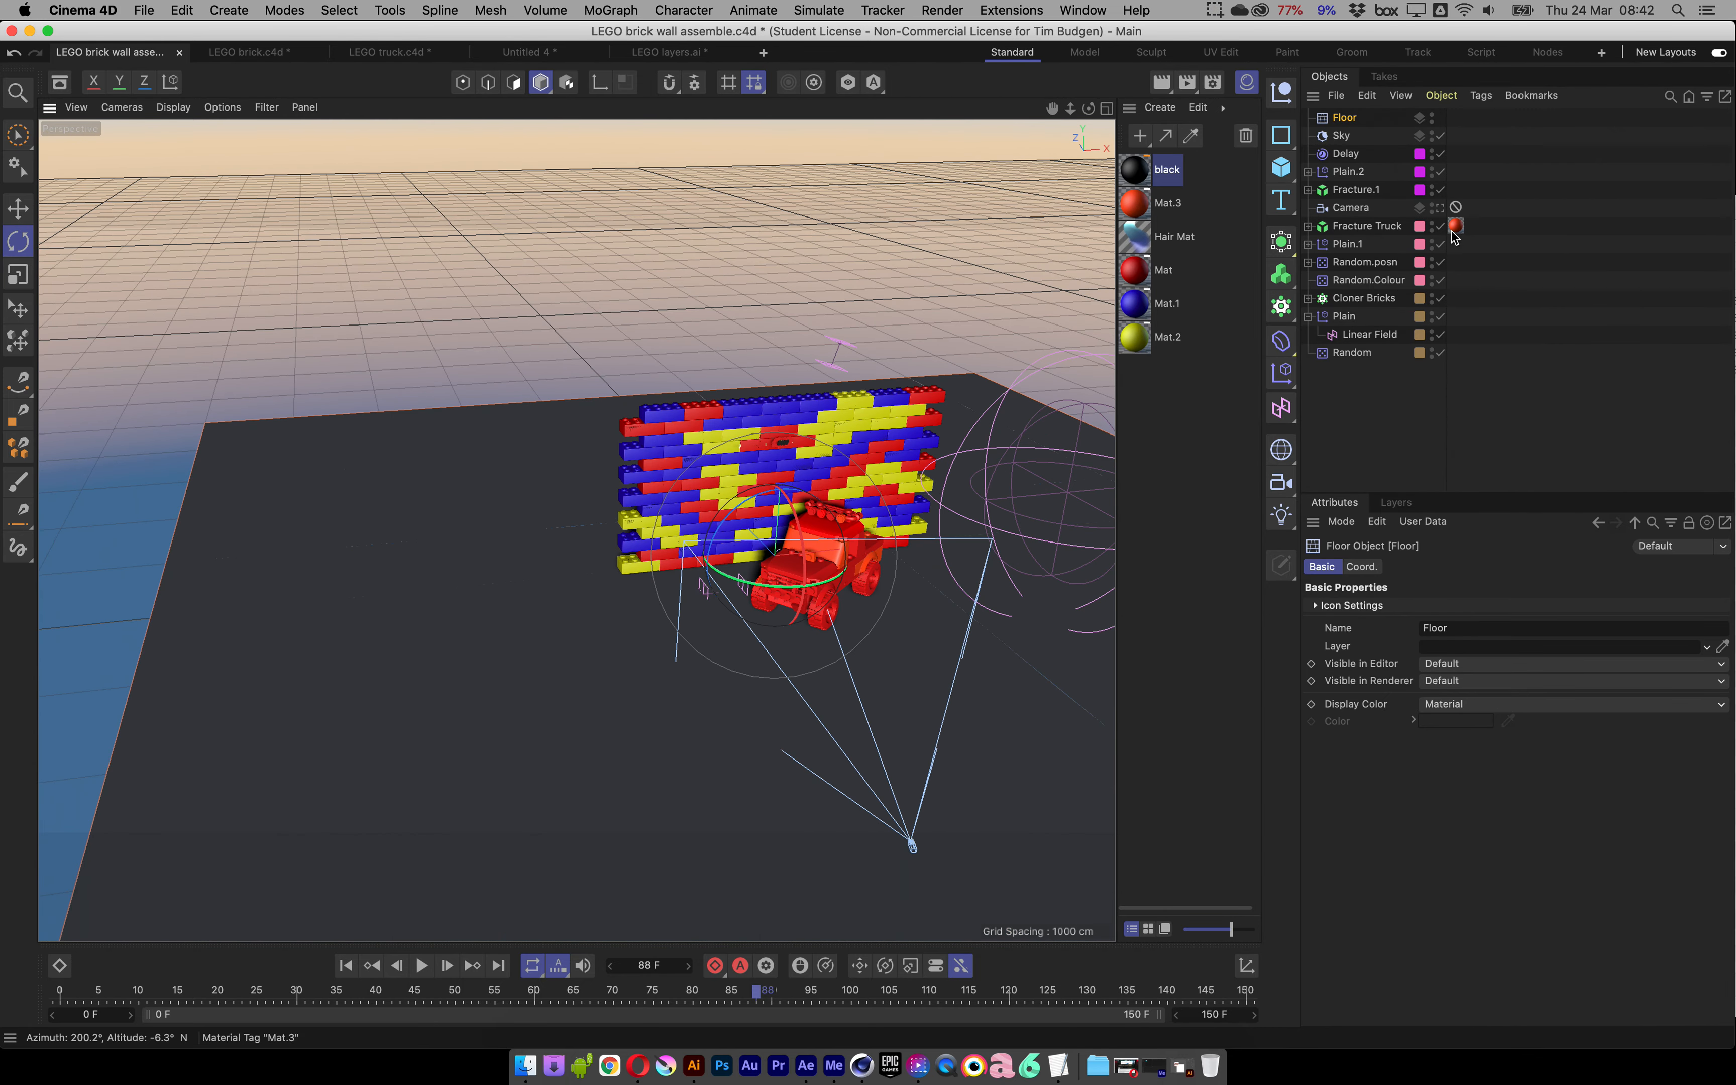
{"action": "left_click", "coordinate": [1439, 207]}
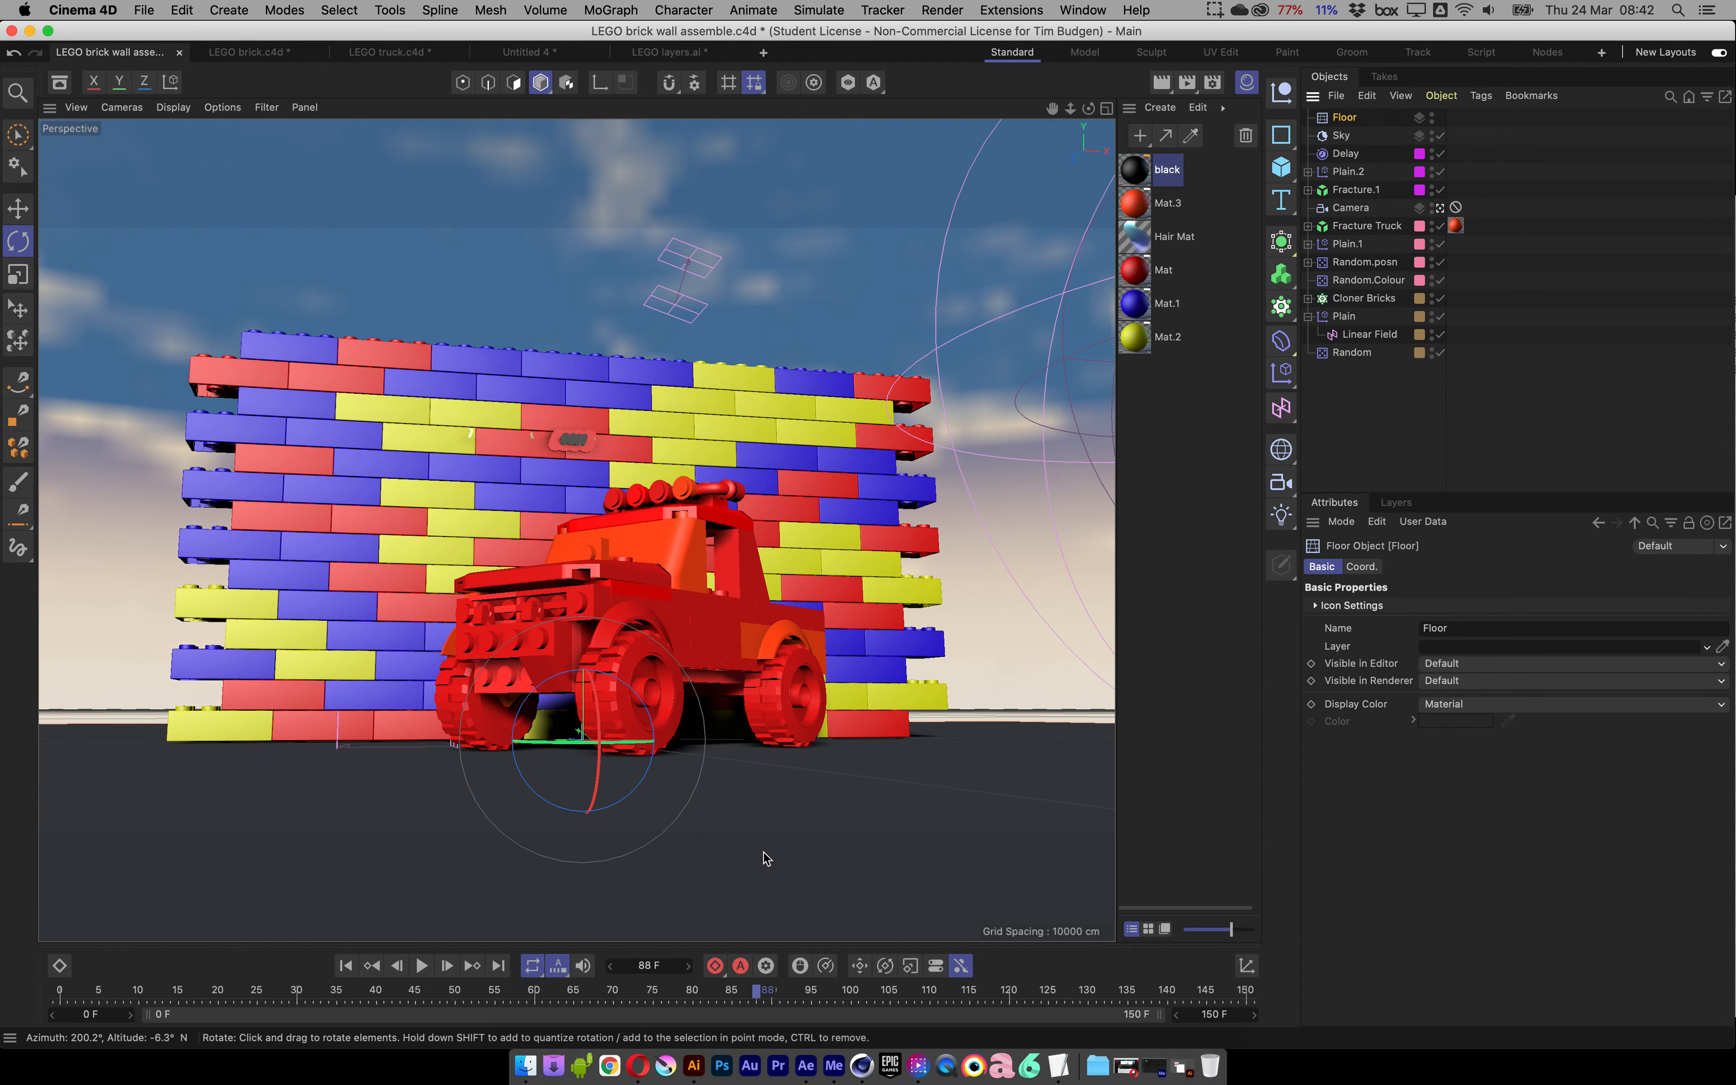
{"action": "left_click", "coordinate": [1440, 207]}
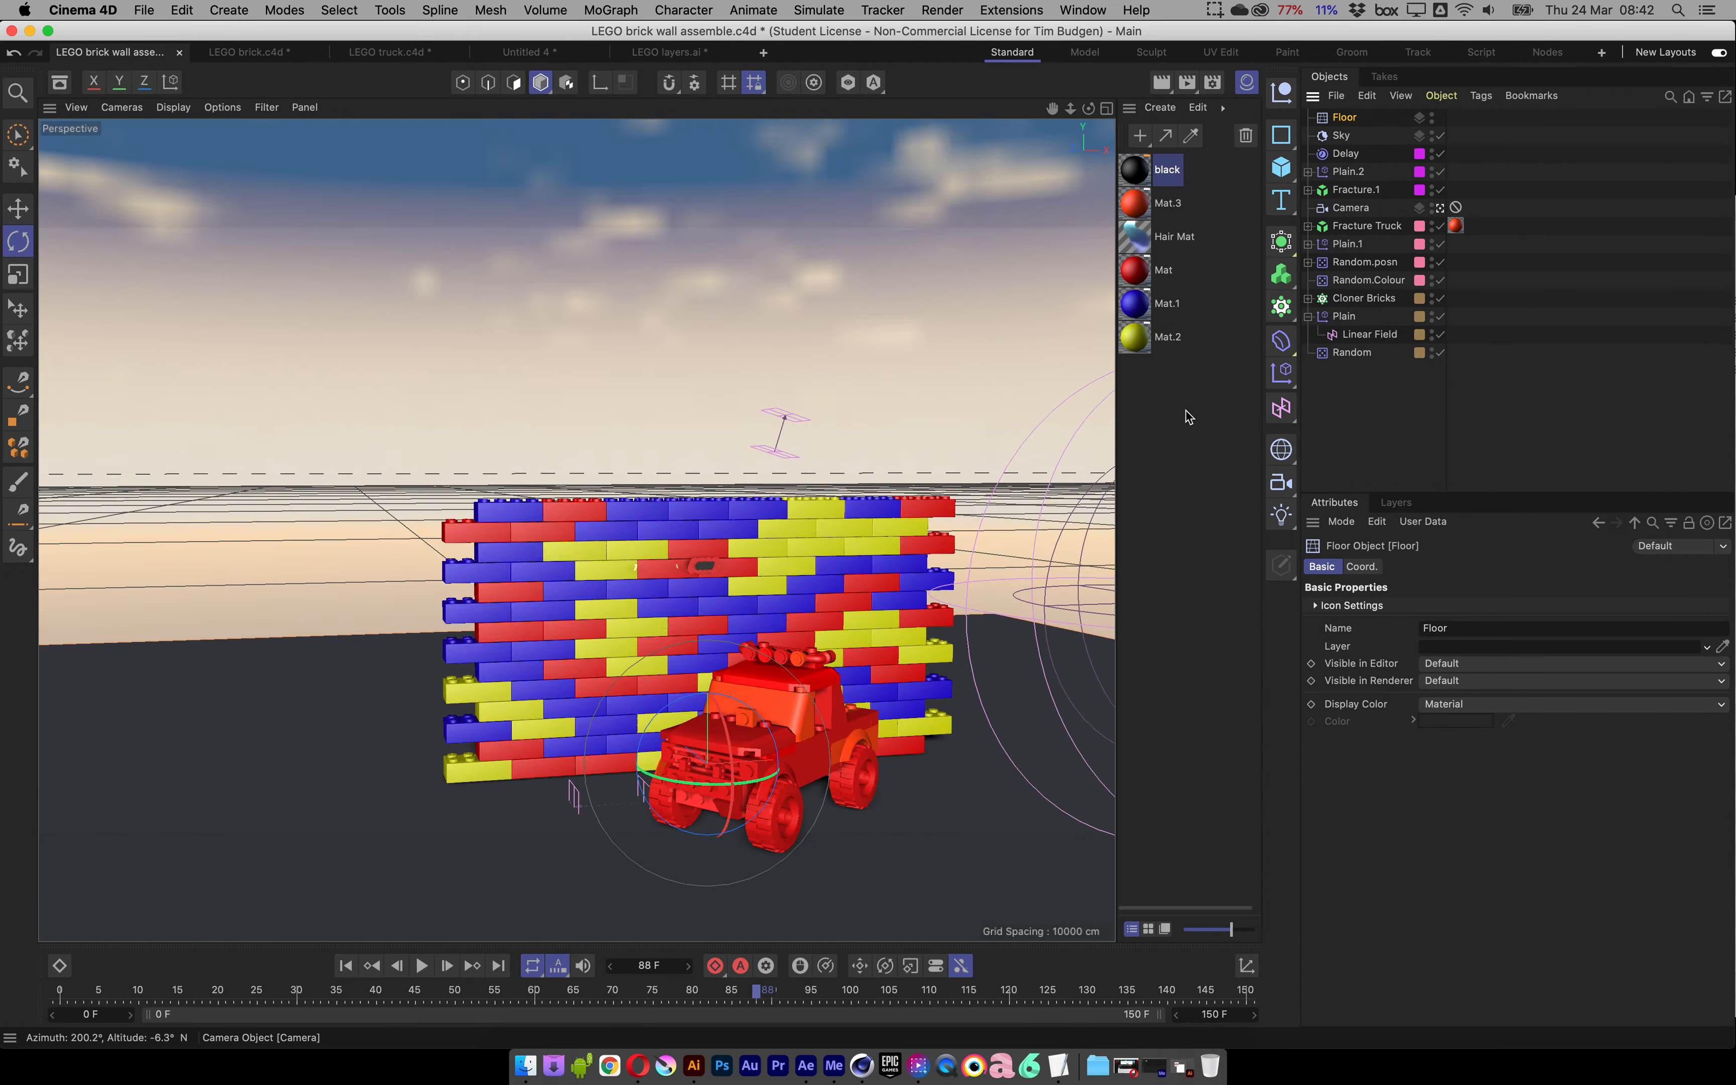
{"action": "left_click_drag", "start_coordinate": [940, 538], "coordinate": [739, 585], "text": "alt"}
{"action": "left_click_drag", "start_coordinate": [392, 332], "coordinate": [304, 513], "text": "alt"}
{"action": "left_click", "coordinate": [1440, 207]}
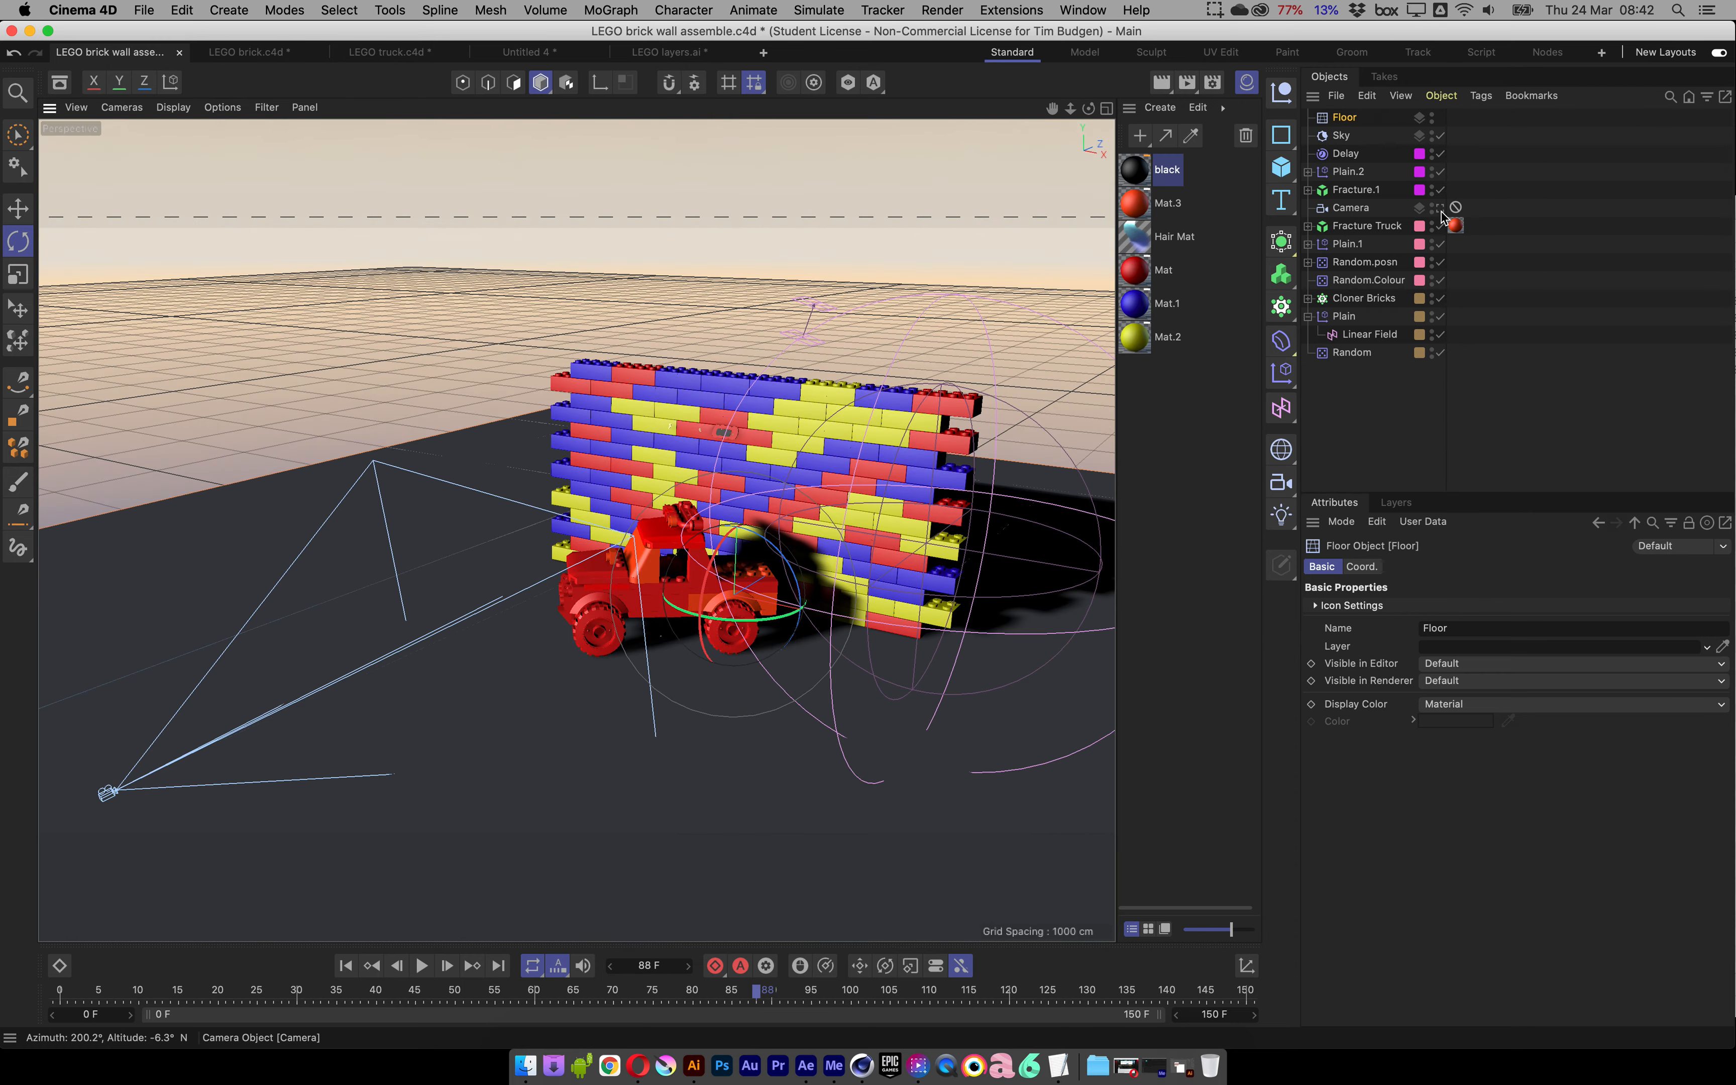
Preview the animation through the scene camera, then render frame 49 to the Picture Viewer and check the lighting.
{"action": "left_click_drag", "start_coordinate": [83, 994], "coordinate": [1009, 991]}
{"action": "mouse_move", "coordinate": [893, 989]}
{"action": "left_mouse_down"}
{"action": "mouse_move", "coordinate": [230, 998]}
{"action": "mouse_move", "coordinate": [1082, 1012]}
{"action": "mouse_move", "coordinate": [402, 1005]}
{"action": "mouse_move", "coordinate": [749, 984]}
{"action": "mouse_move", "coordinate": [892, 998]}
{"action": "left_mouse_up"}
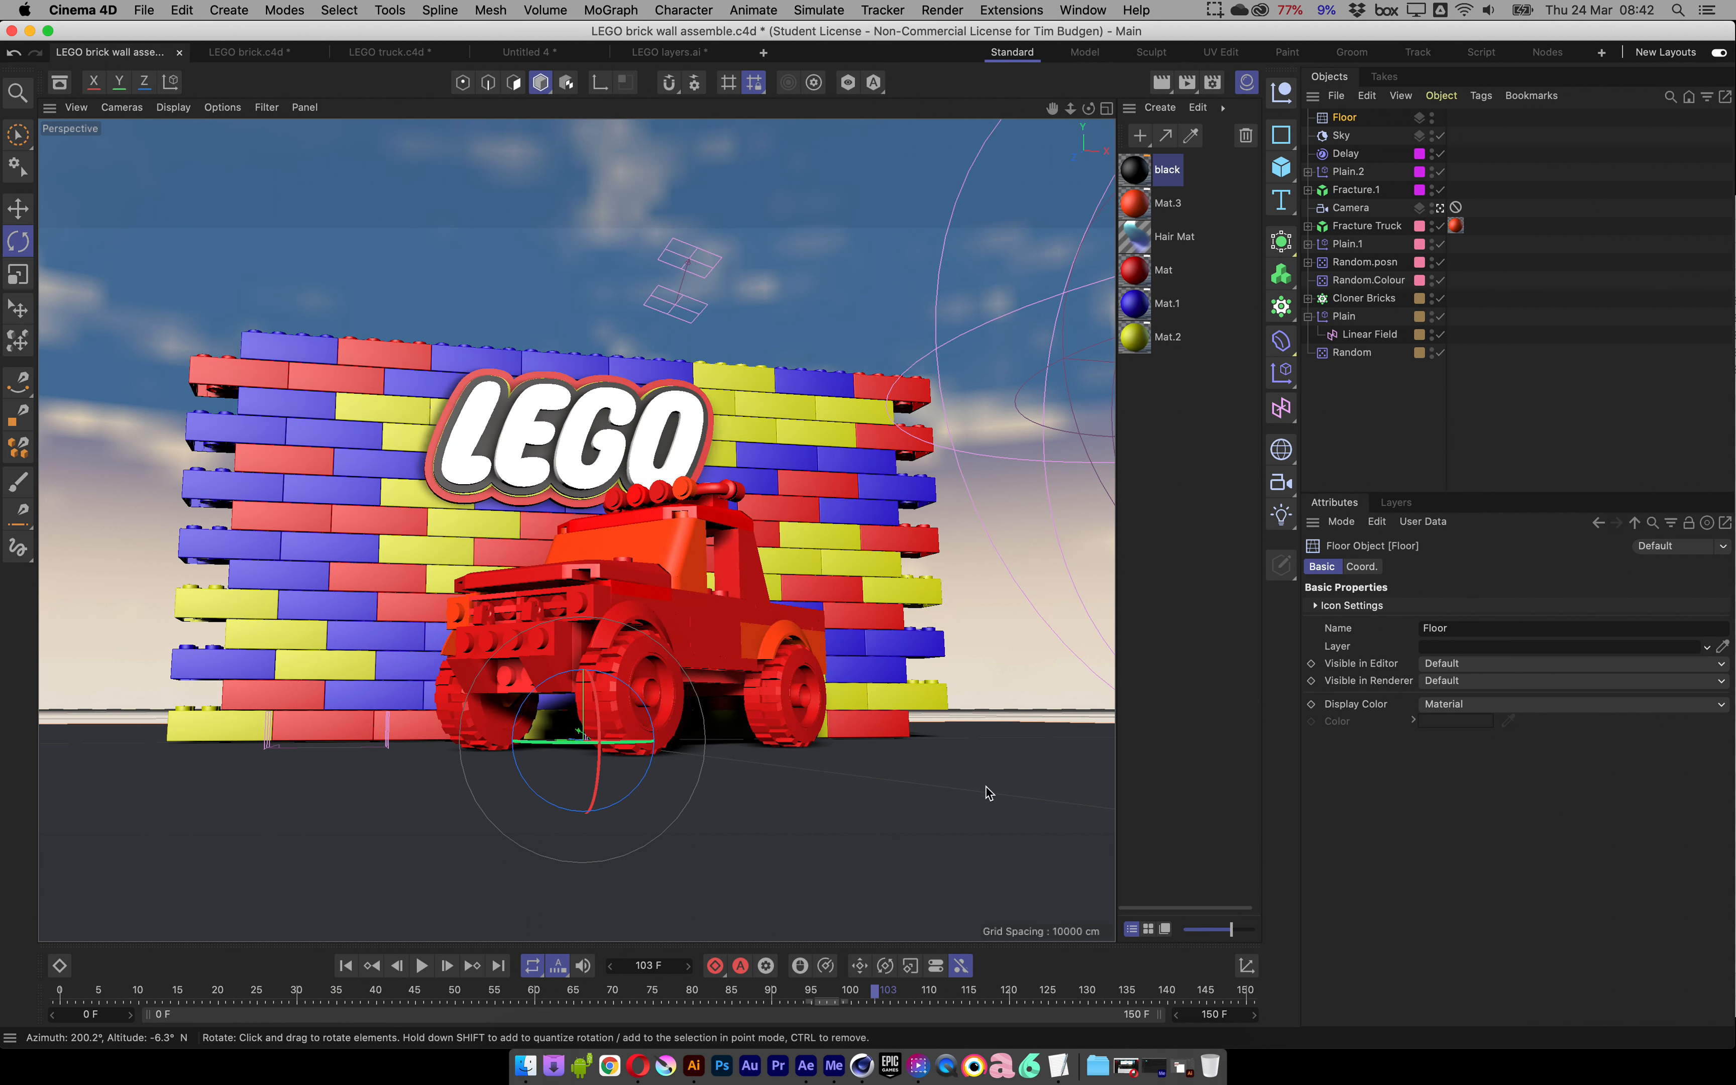
{"action": "left_click_drag", "start_coordinate": [855, 993], "coordinate": [446, 998]}
{"action": "key", "text": "shift+r"}
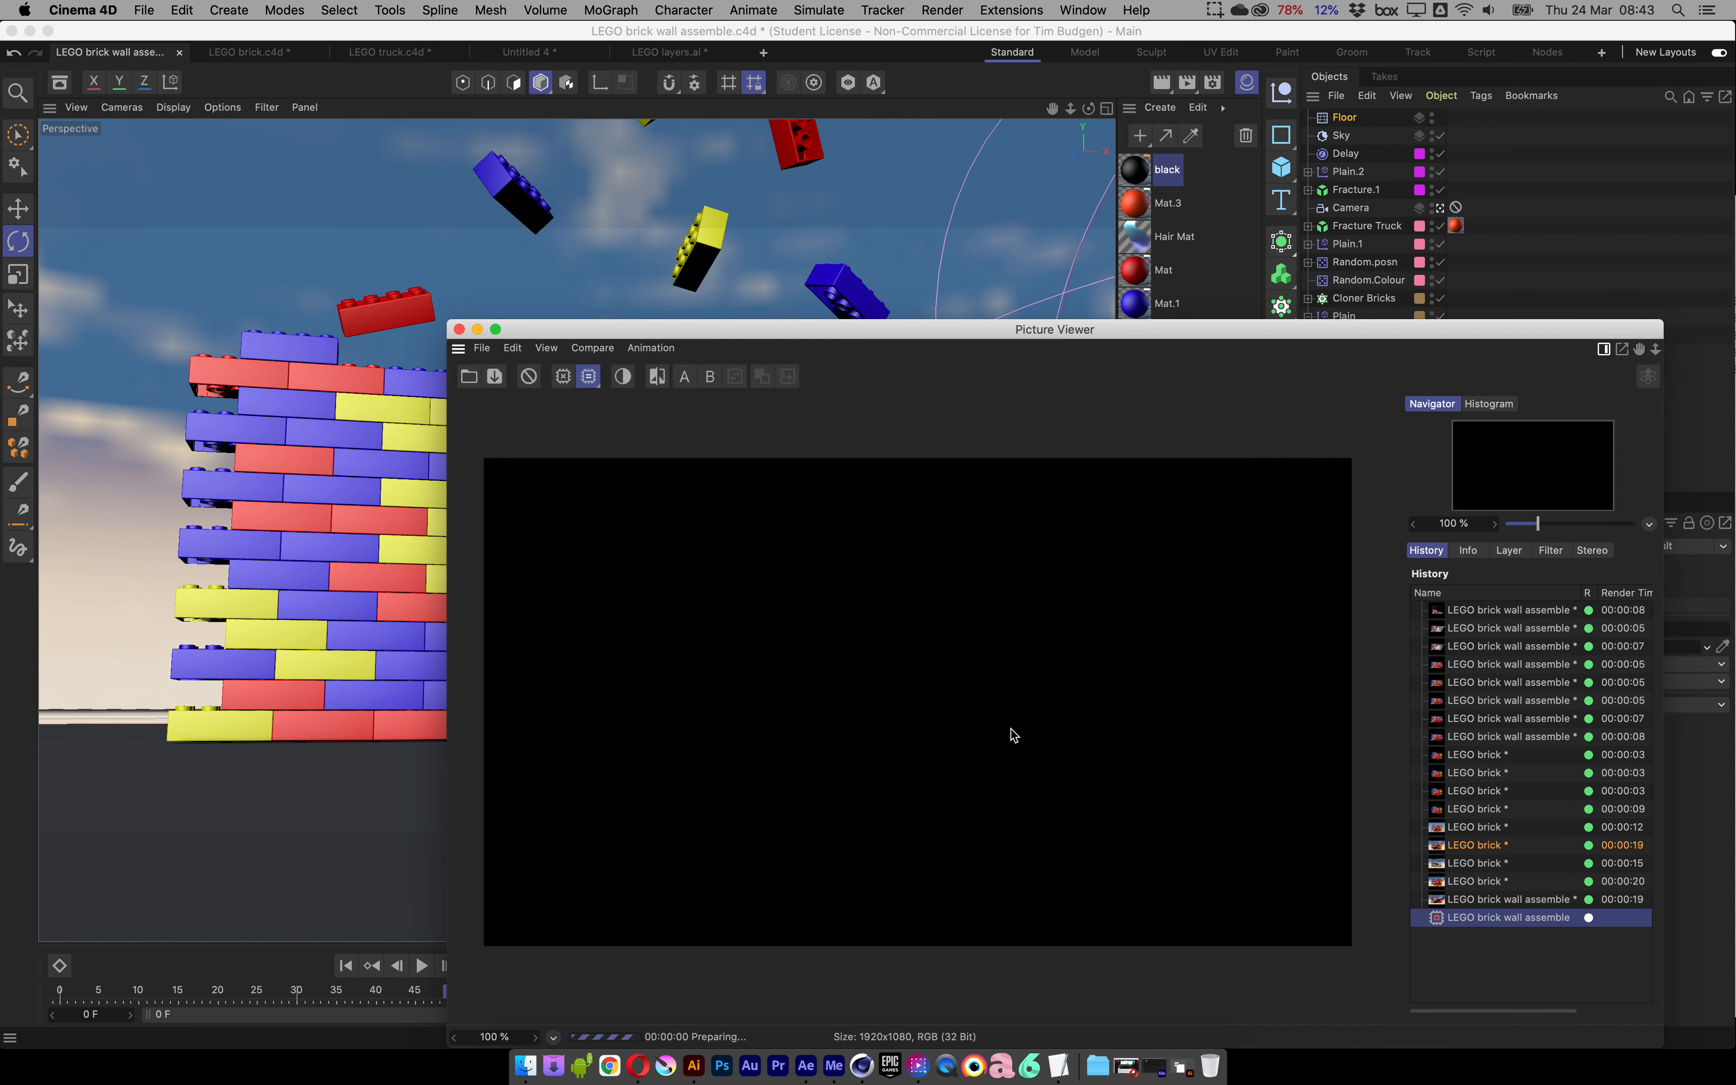
{"action": "left_click_drag", "start_coordinate": [1099, 329], "coordinate": [1113, 206]}
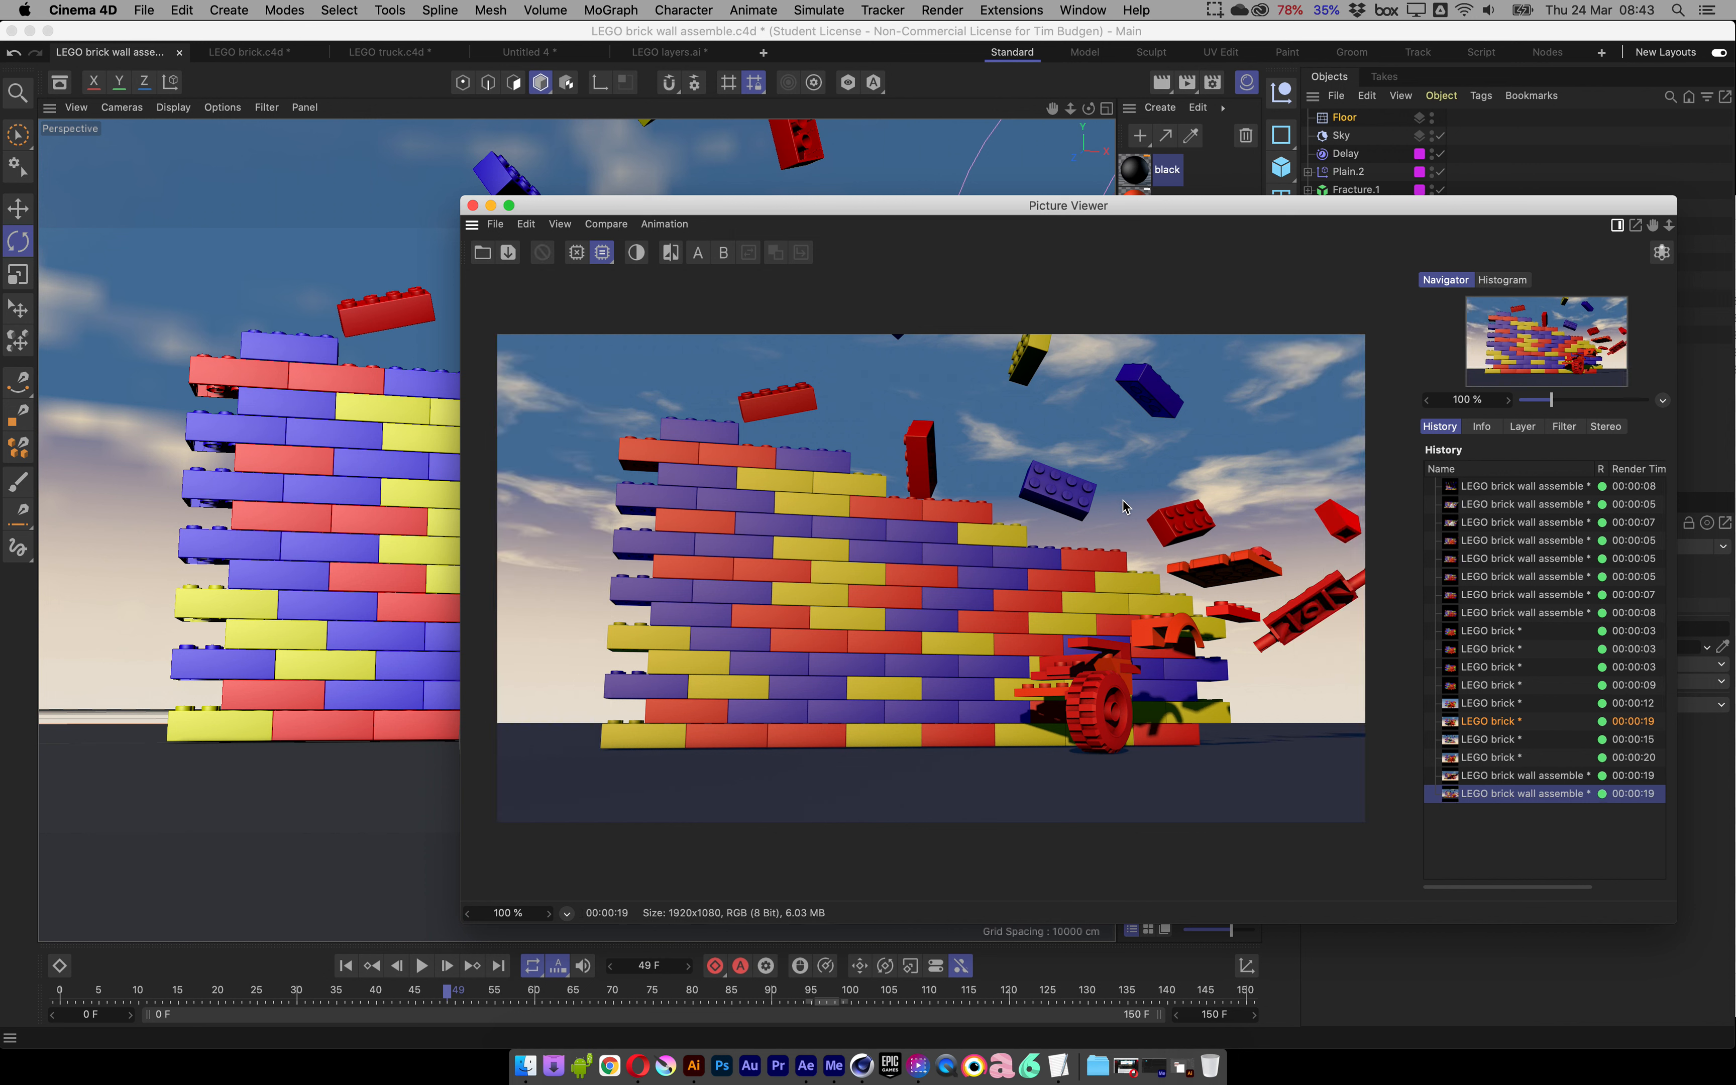
{"action": "left_click", "coordinate": [474, 206]}
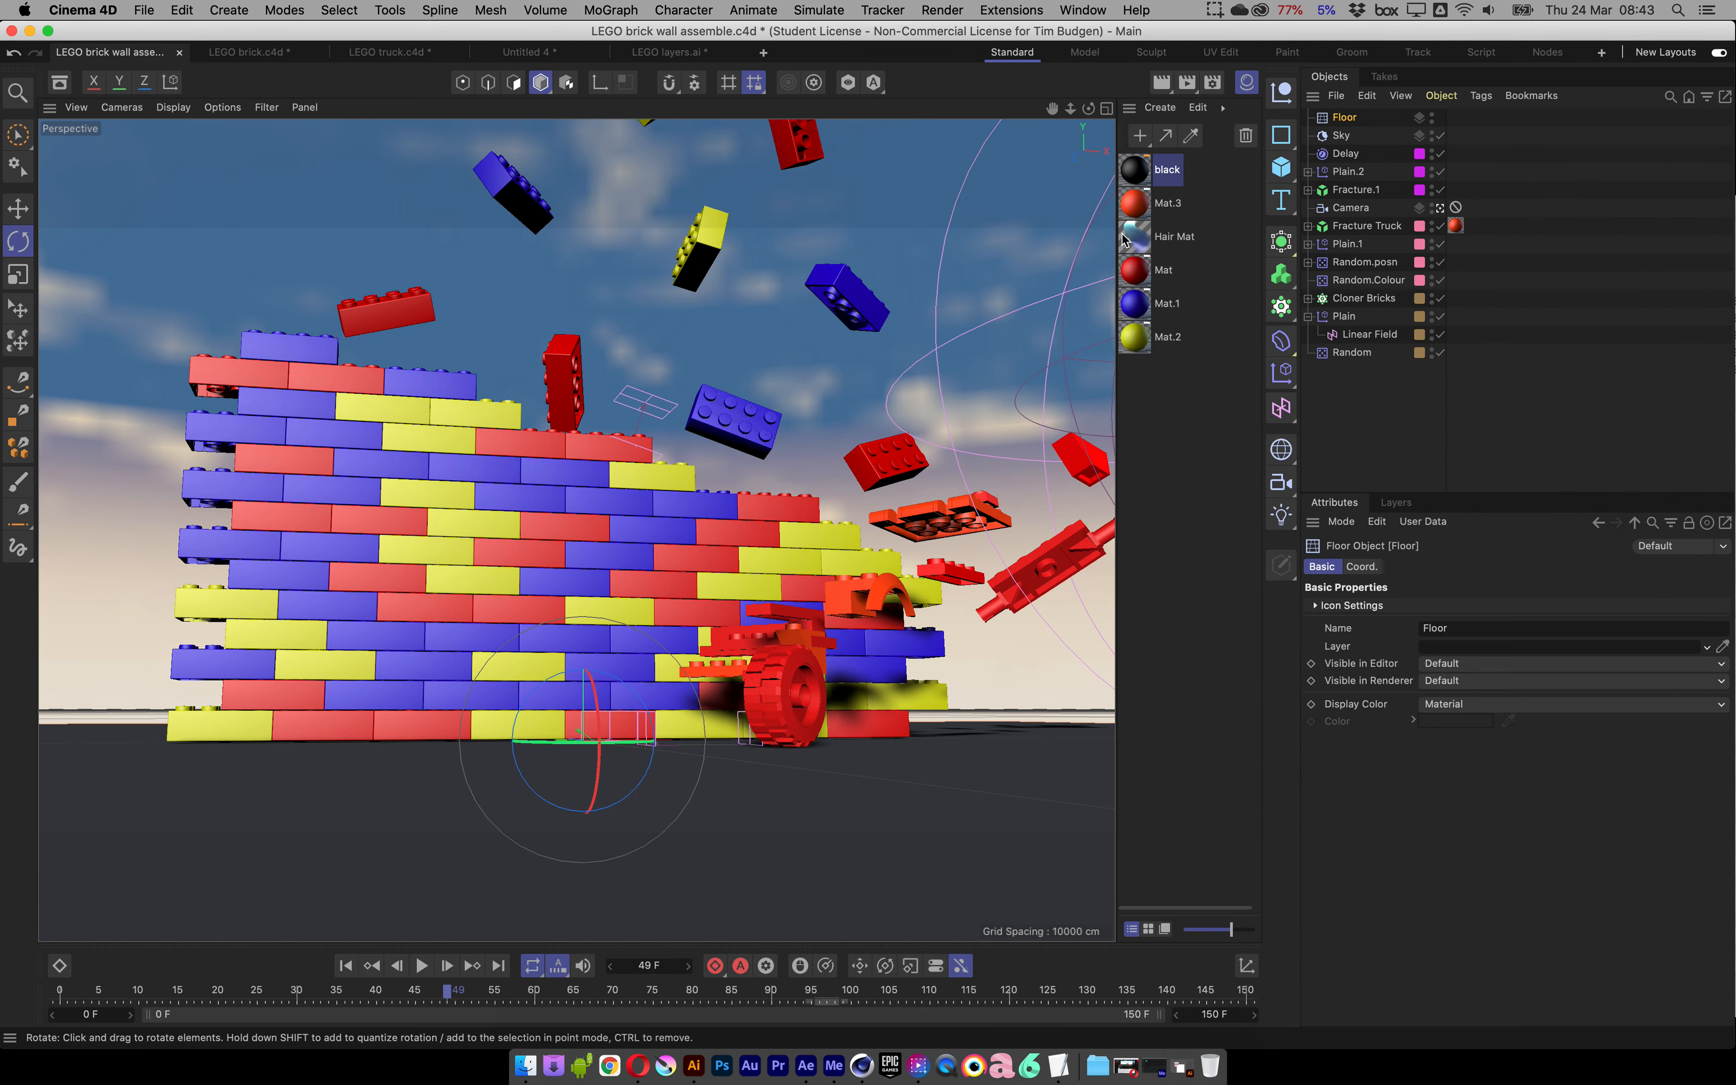
Enable Motion Blur for the Physical renderer in the render settings.
{"action": "left_click", "coordinate": [1214, 84]}
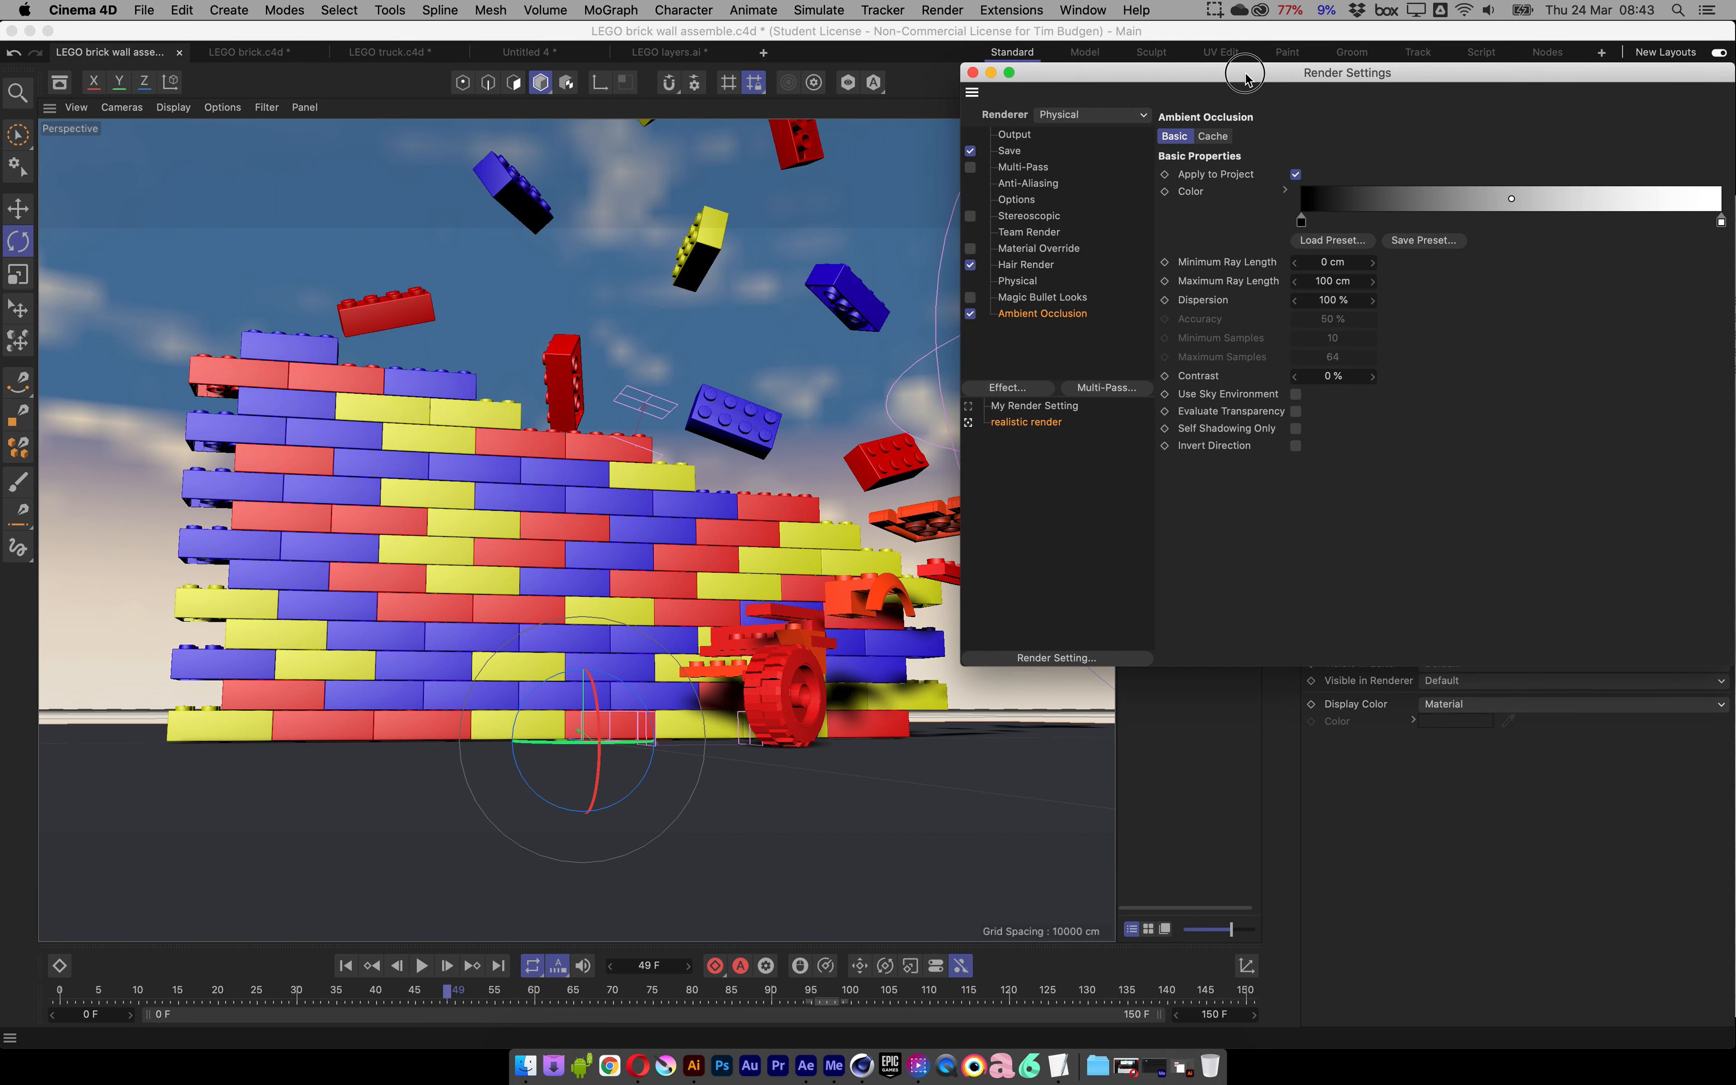
{"action": "left_click_drag", "start_coordinate": [1244, 66], "coordinate": [841, 324]}
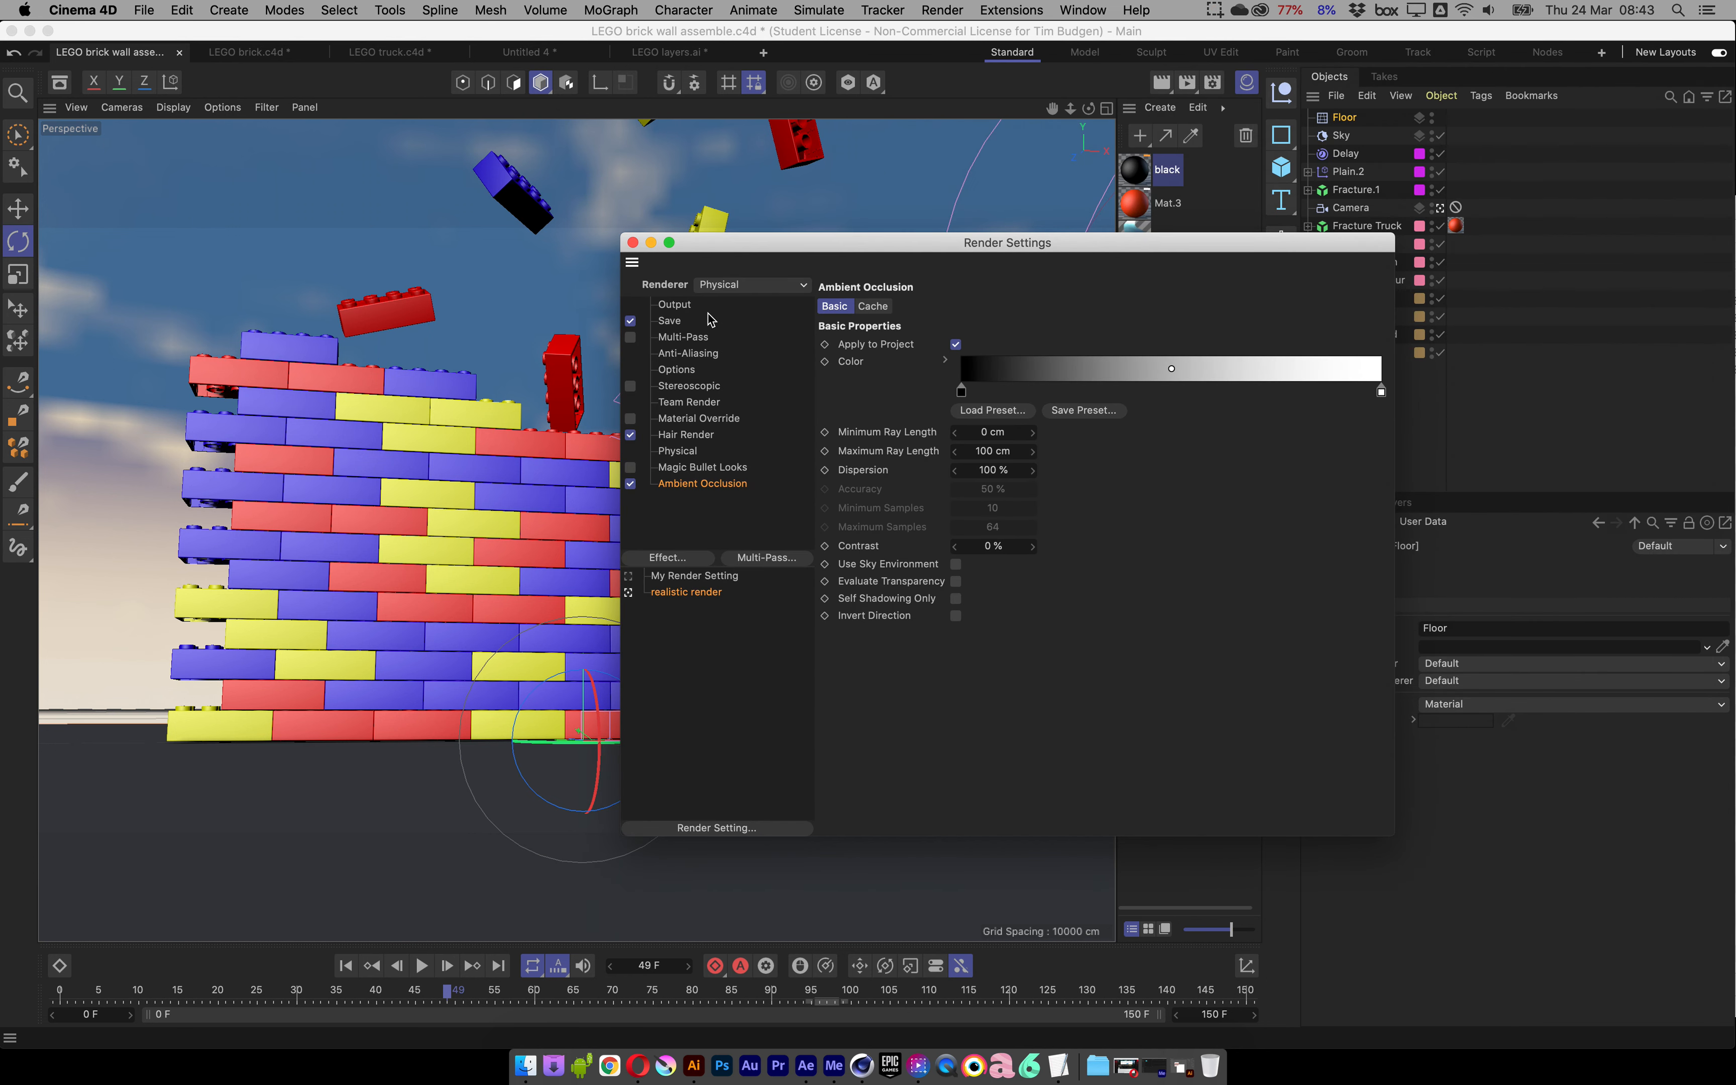
{"action": "left_click", "coordinate": [687, 449]}
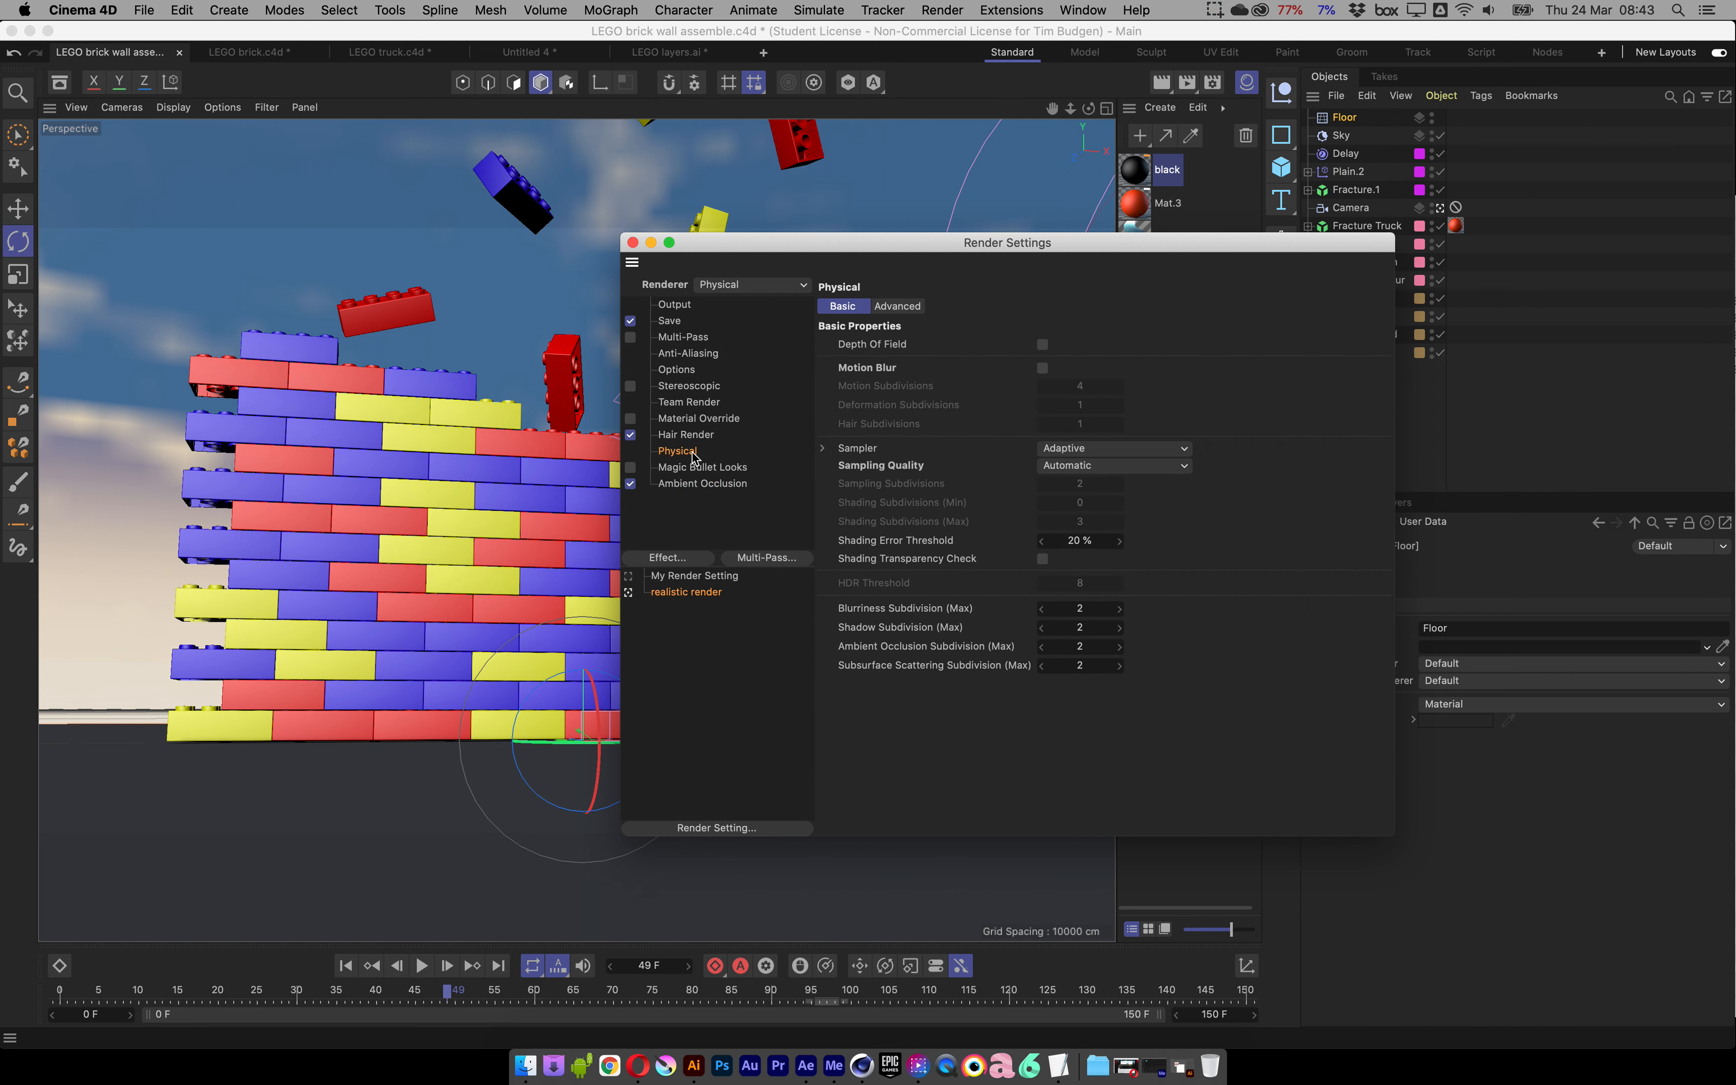
{"action": "left_click", "coordinate": [1042, 368]}
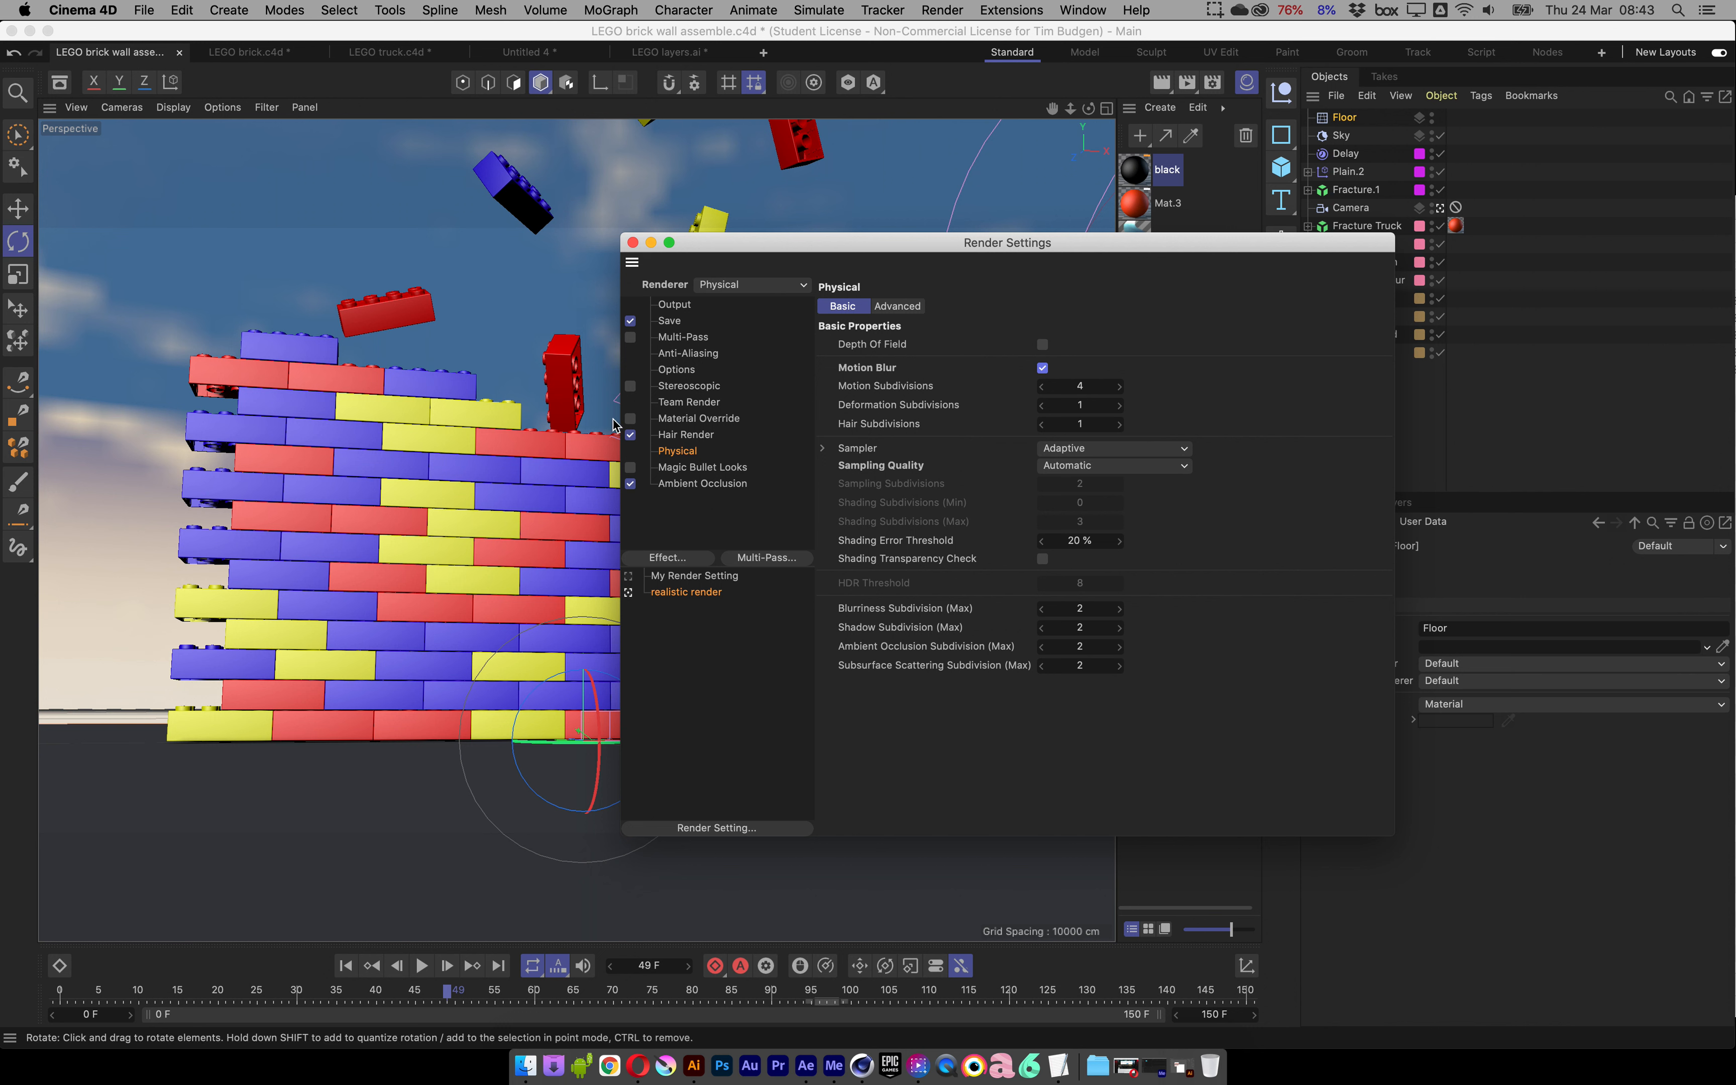
{"action": "left_click", "coordinate": [632, 242]}
Render frame 49 with motion blur, examine the blurred bricks in the enlarged Picture Viewer and review the Physical render settings.
{"action": "key", "text": "shift+r"}
{"action": "left_click_drag", "start_coordinate": [1288, 332], "coordinate": [1114, 204]}
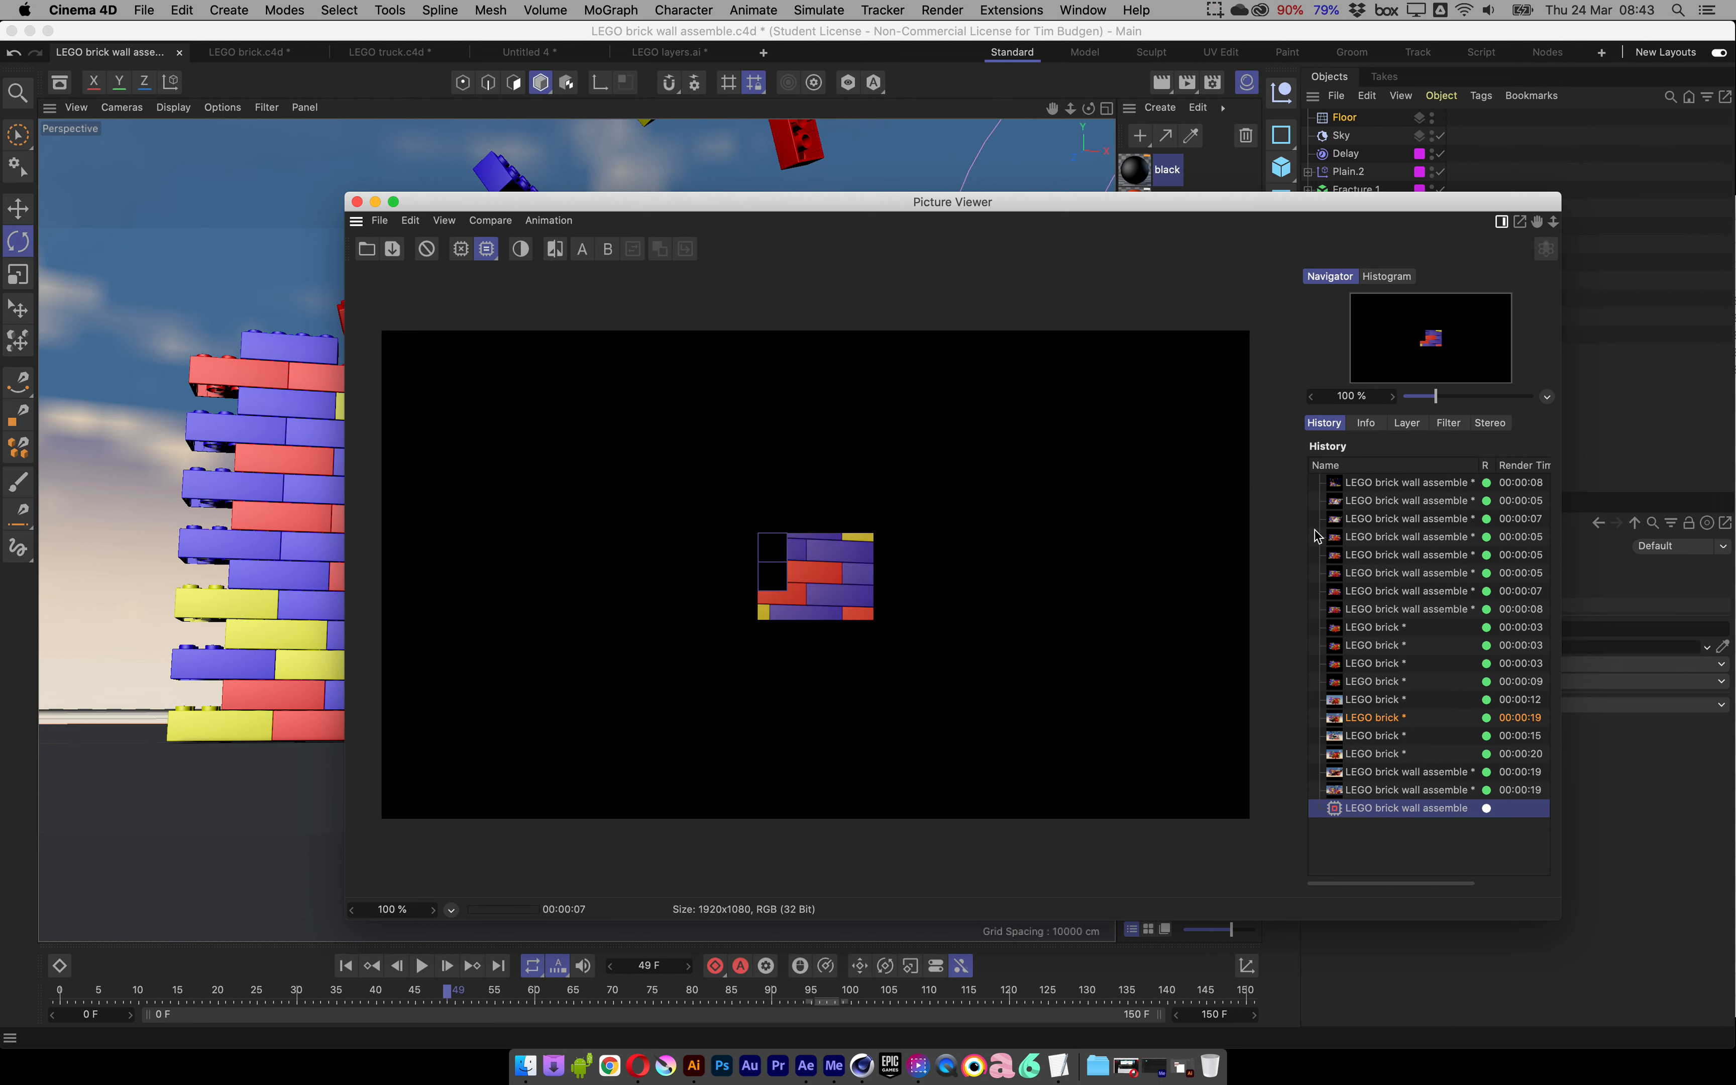
{"action": "left_click_drag", "start_coordinate": [1304, 812], "coordinate": [1163, 810]}
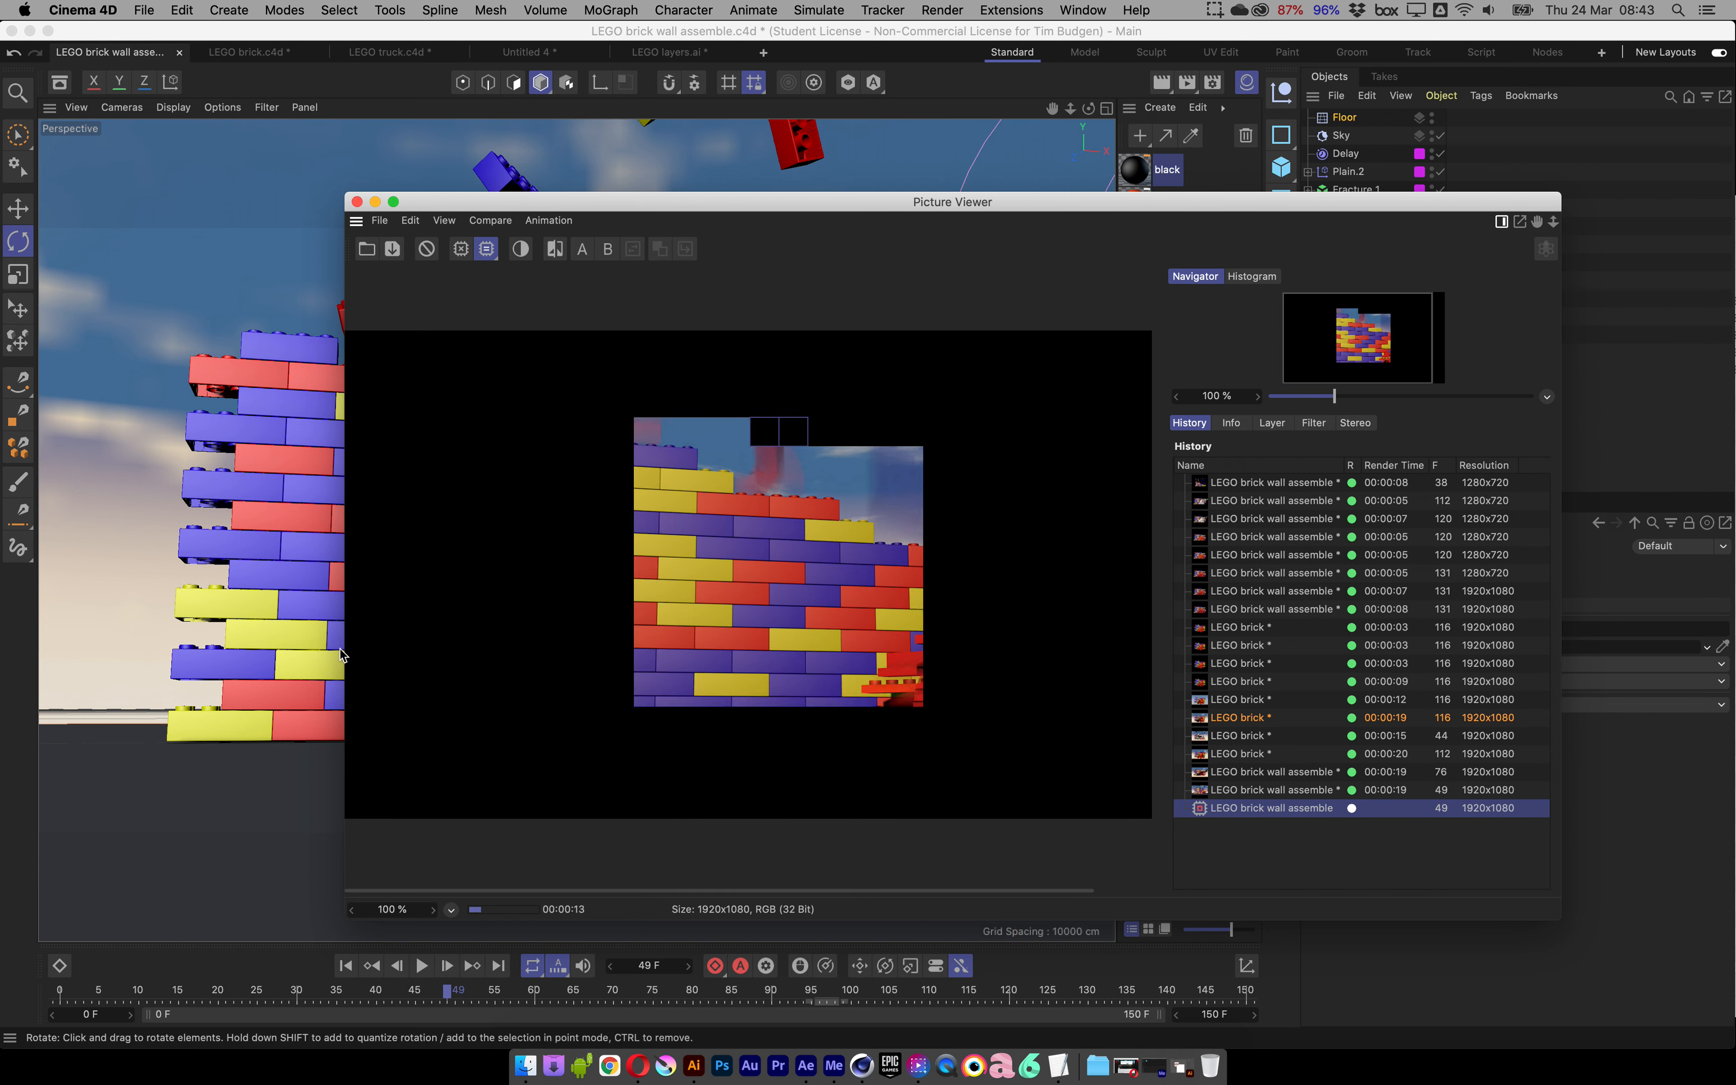
{"action": "left_click_drag", "start_coordinate": [345, 648], "coordinate": [66, 648]}
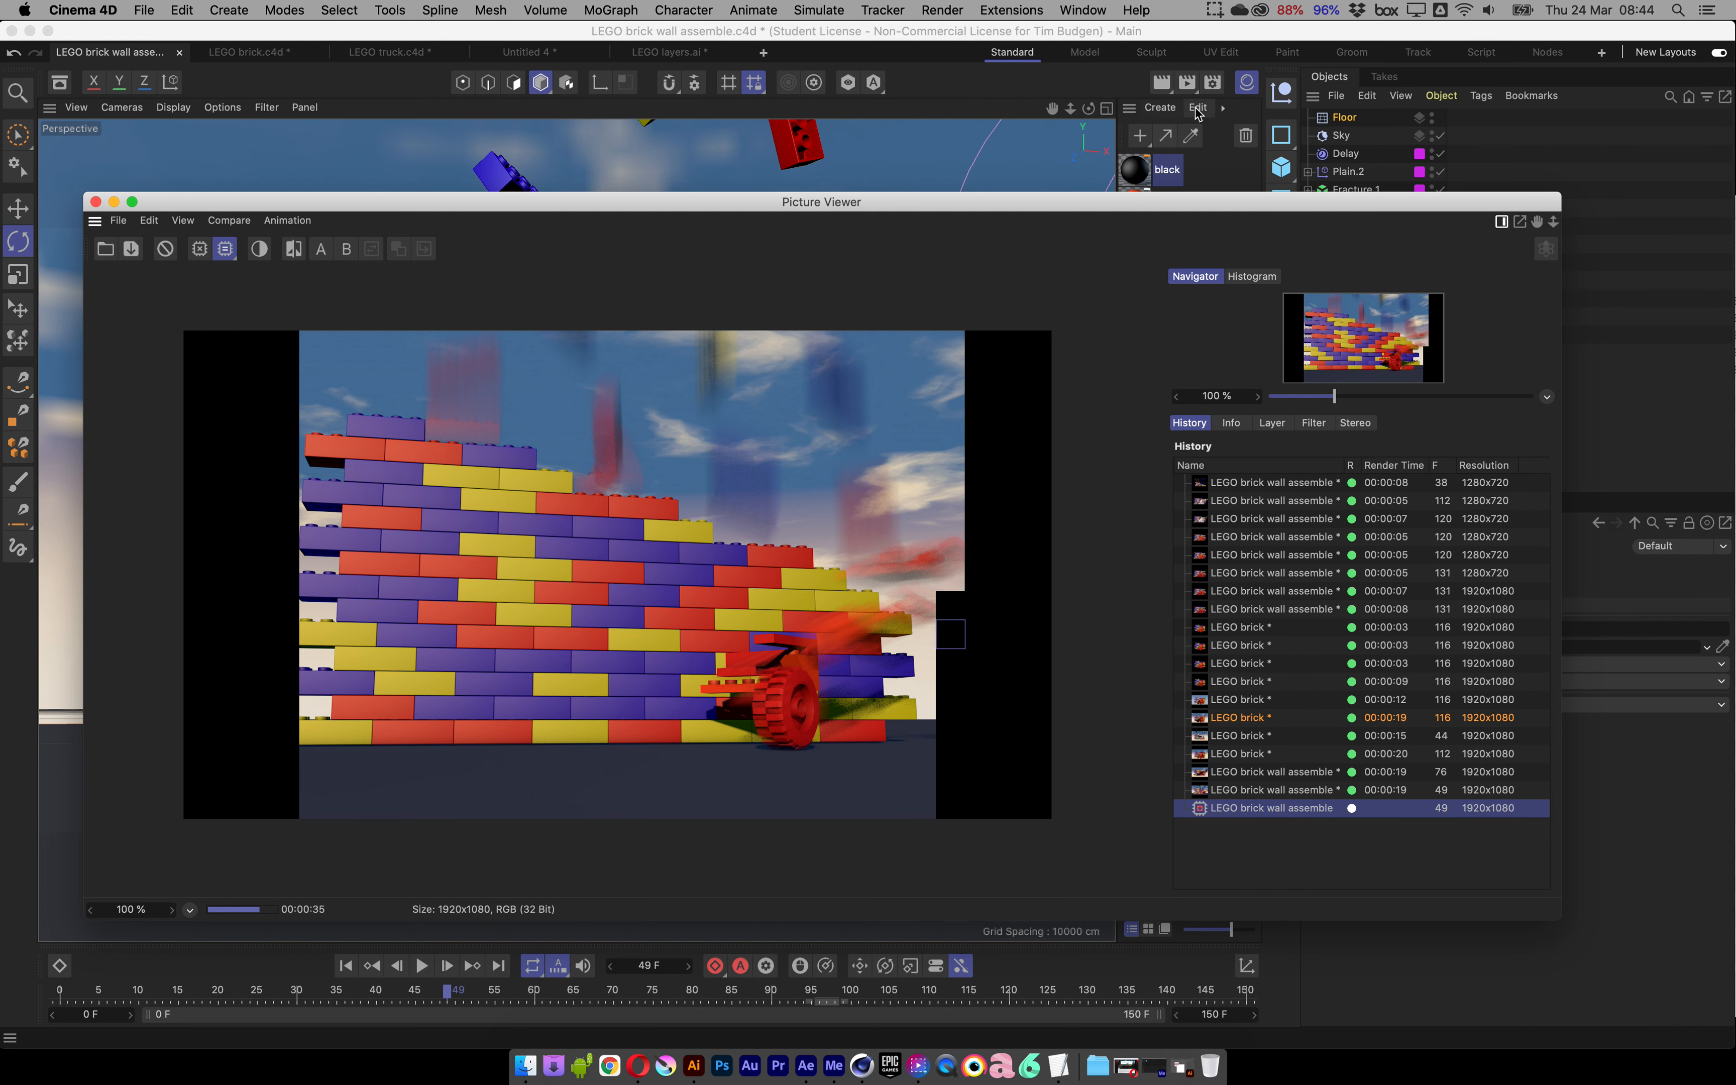
{"action": "left_click", "coordinate": [1212, 84]}
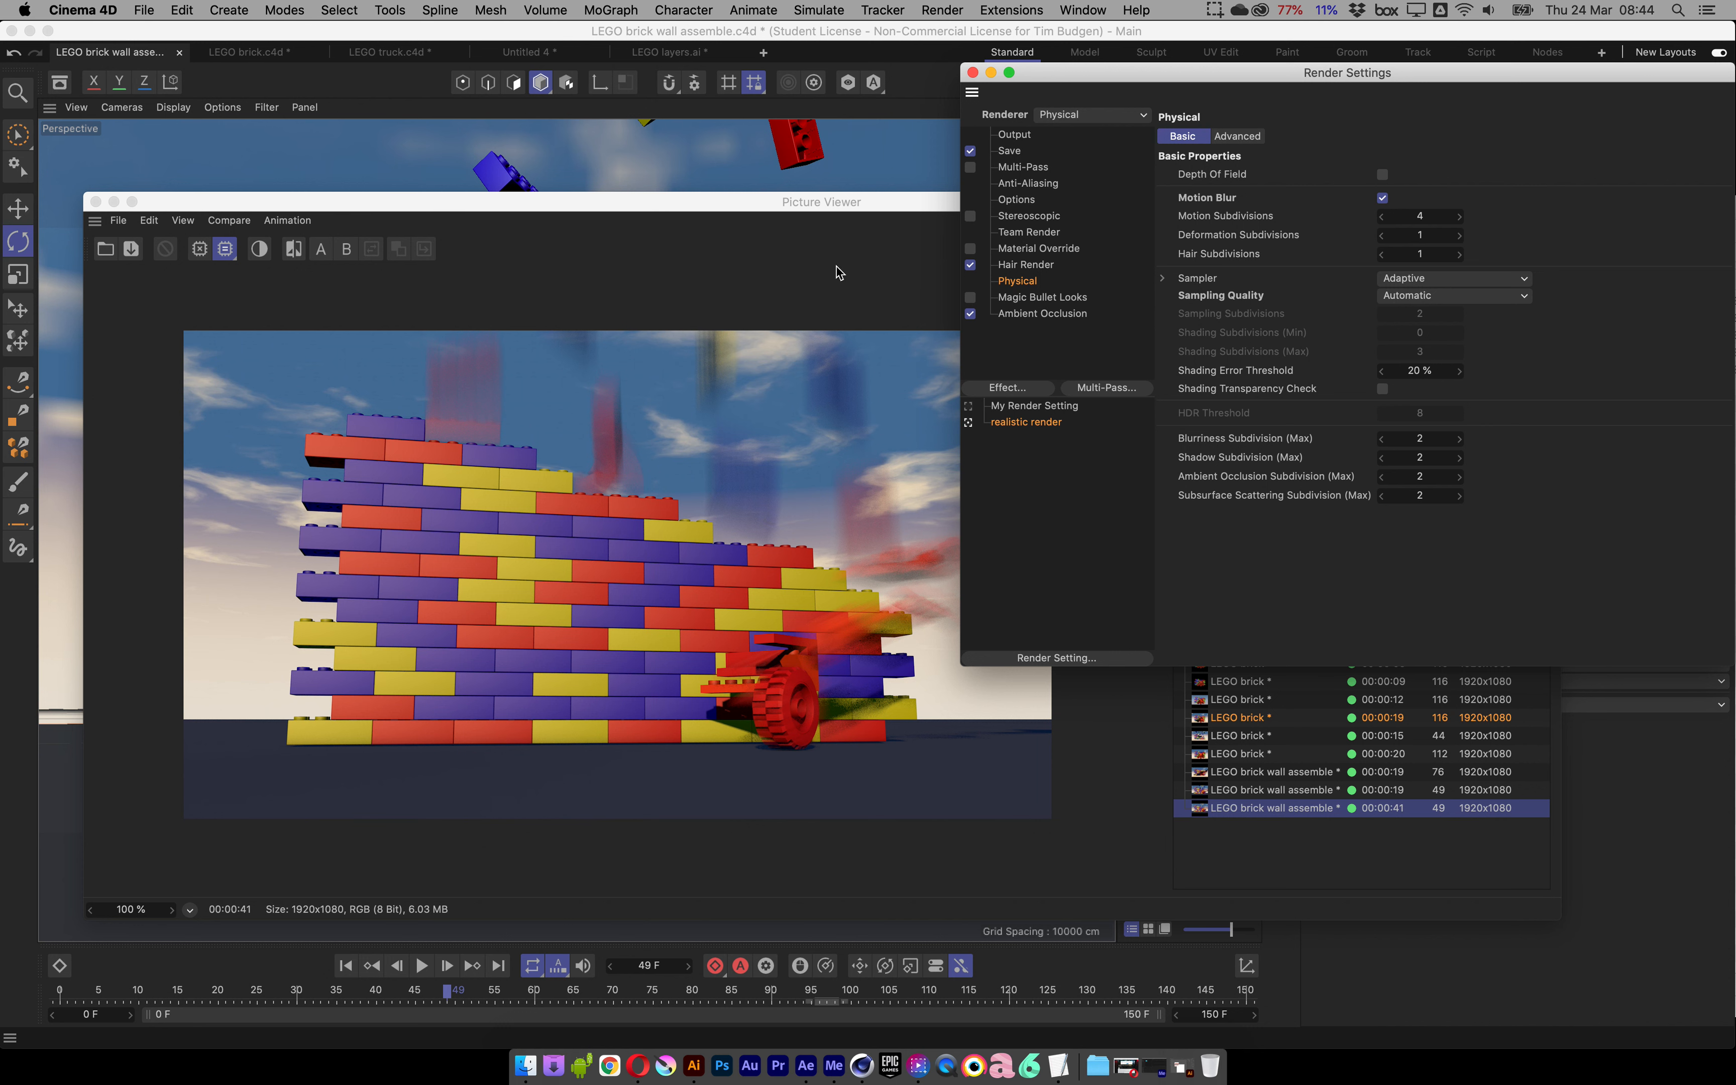
{"action": "left_click", "coordinate": [973, 73]}
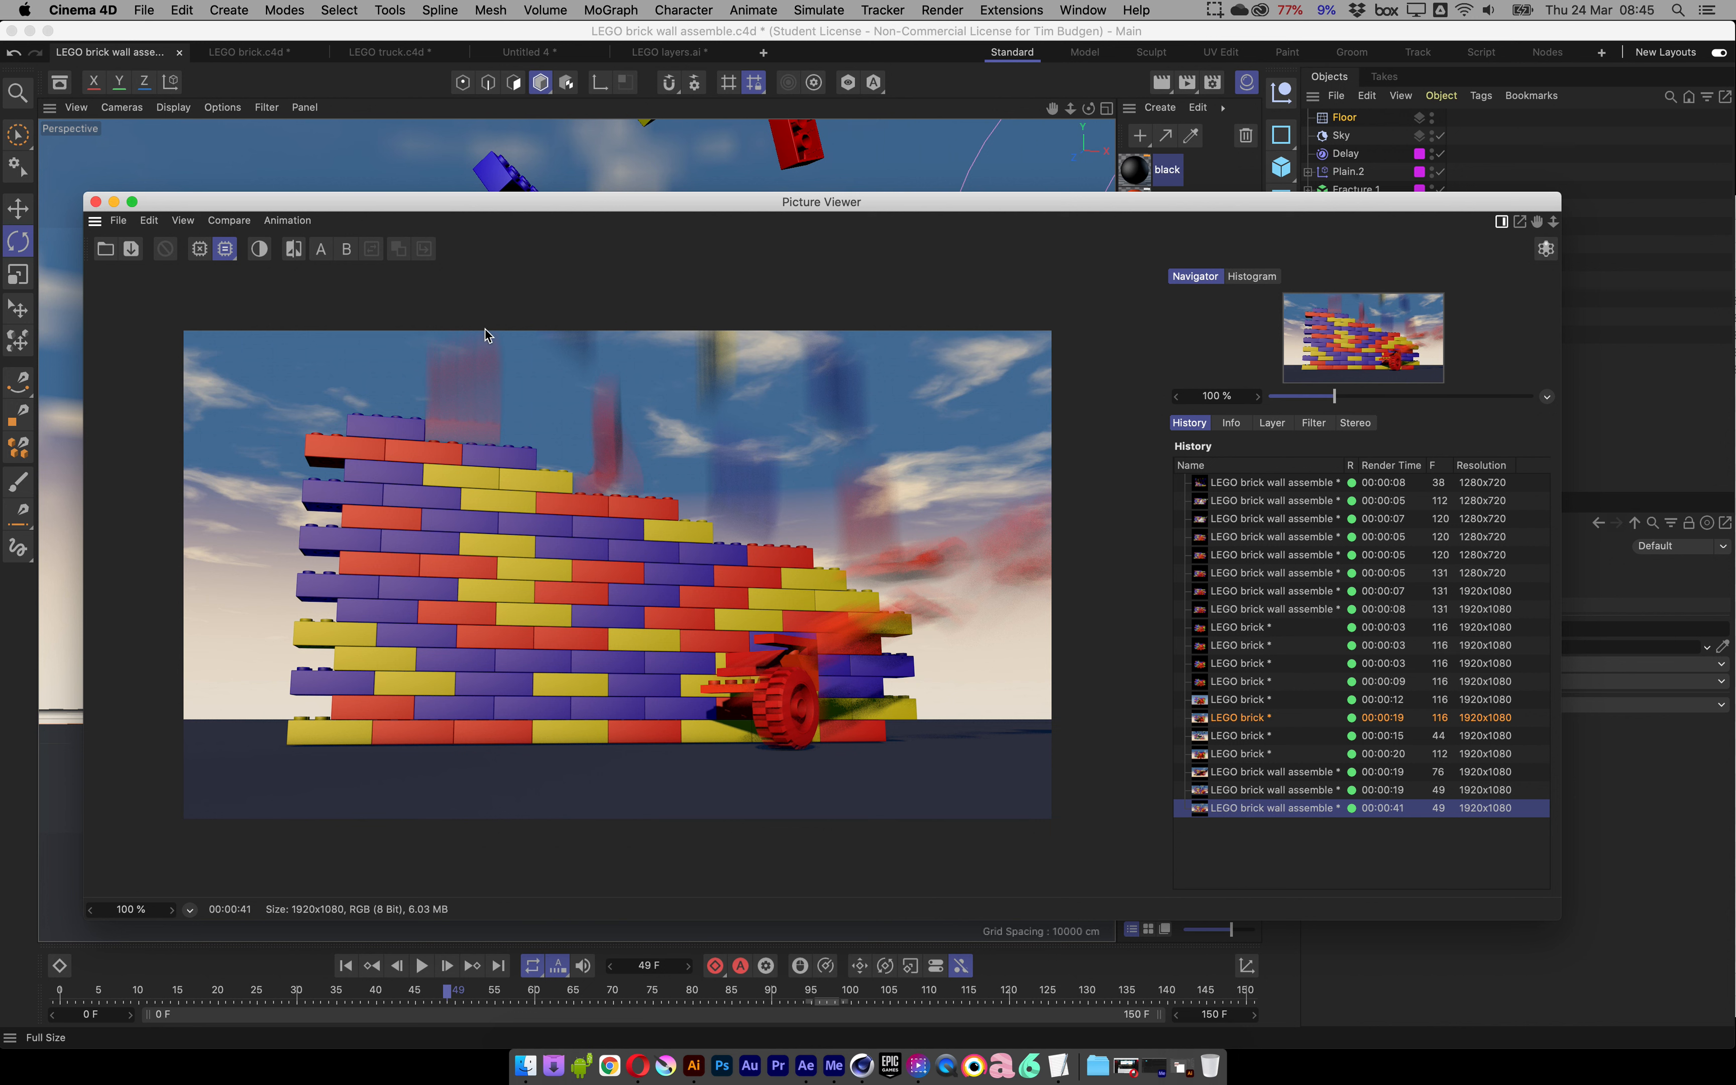
{"action": "left_click", "coordinate": [95, 202]}
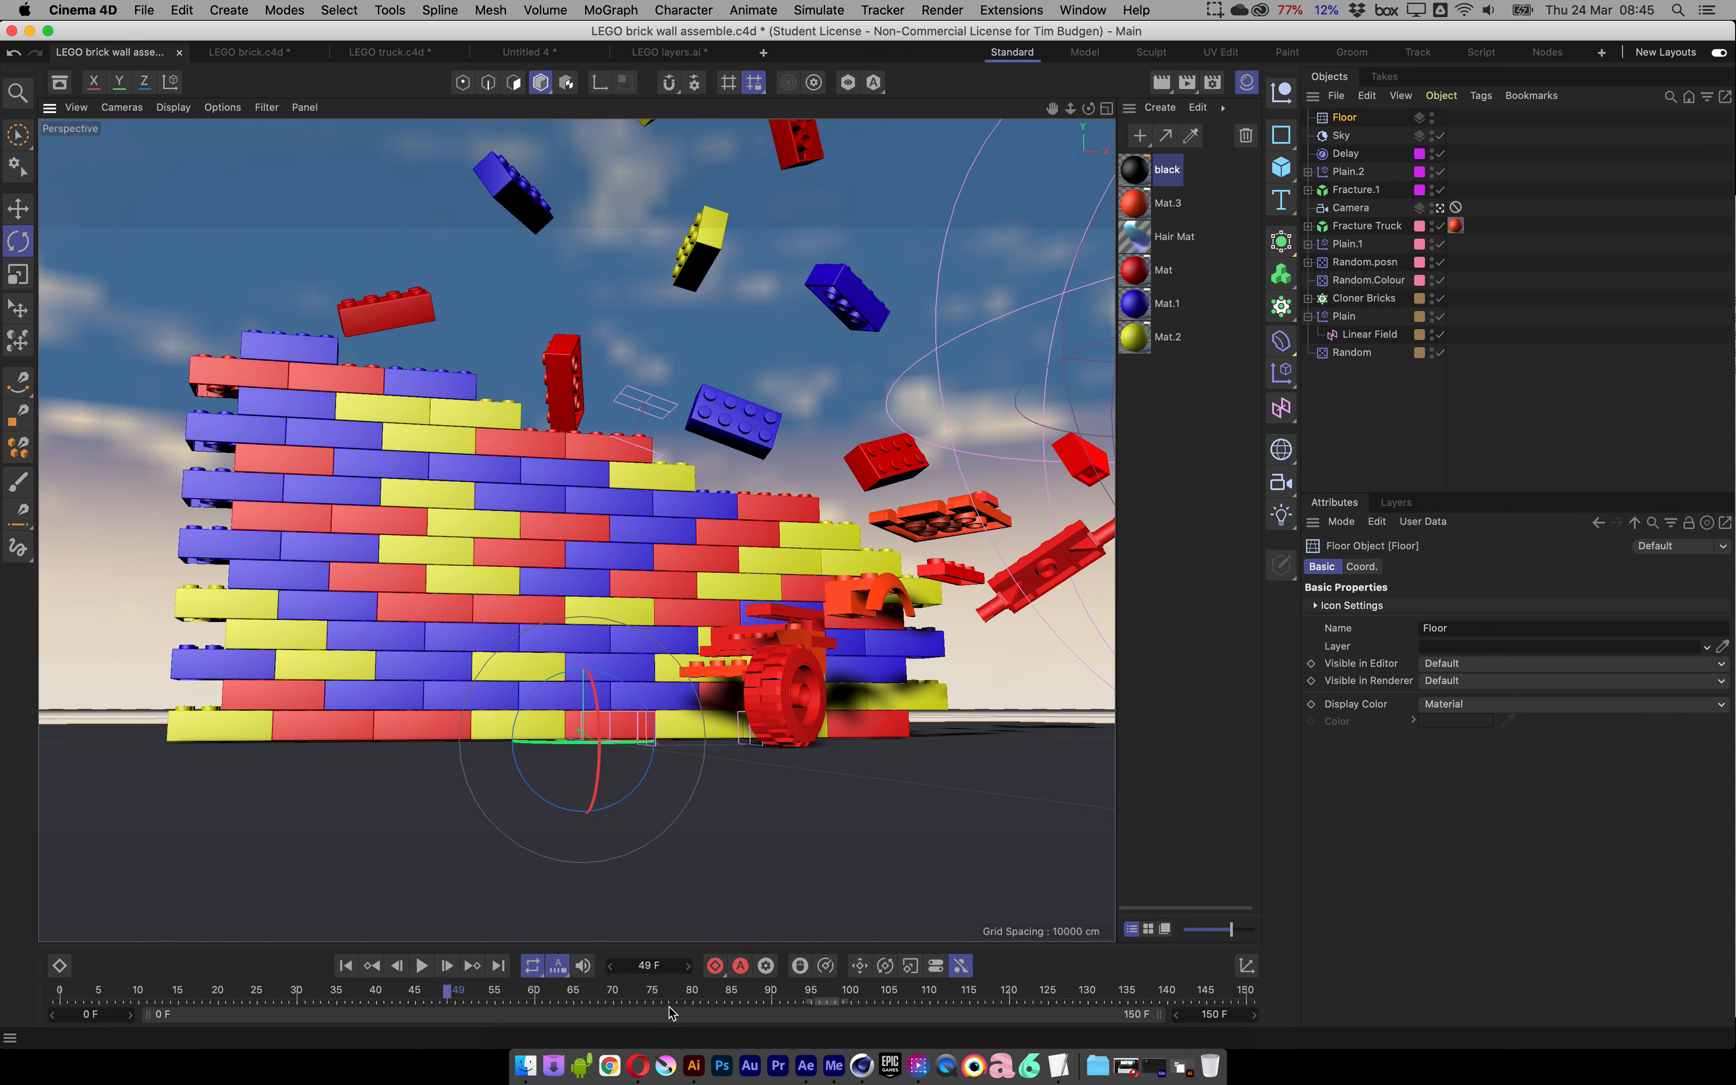
Check the assembled scene around frame 99 and set the render output's frame range to All Frames.
{"action": "left_click_drag", "start_coordinate": [576, 991], "coordinate": [848, 1010]}
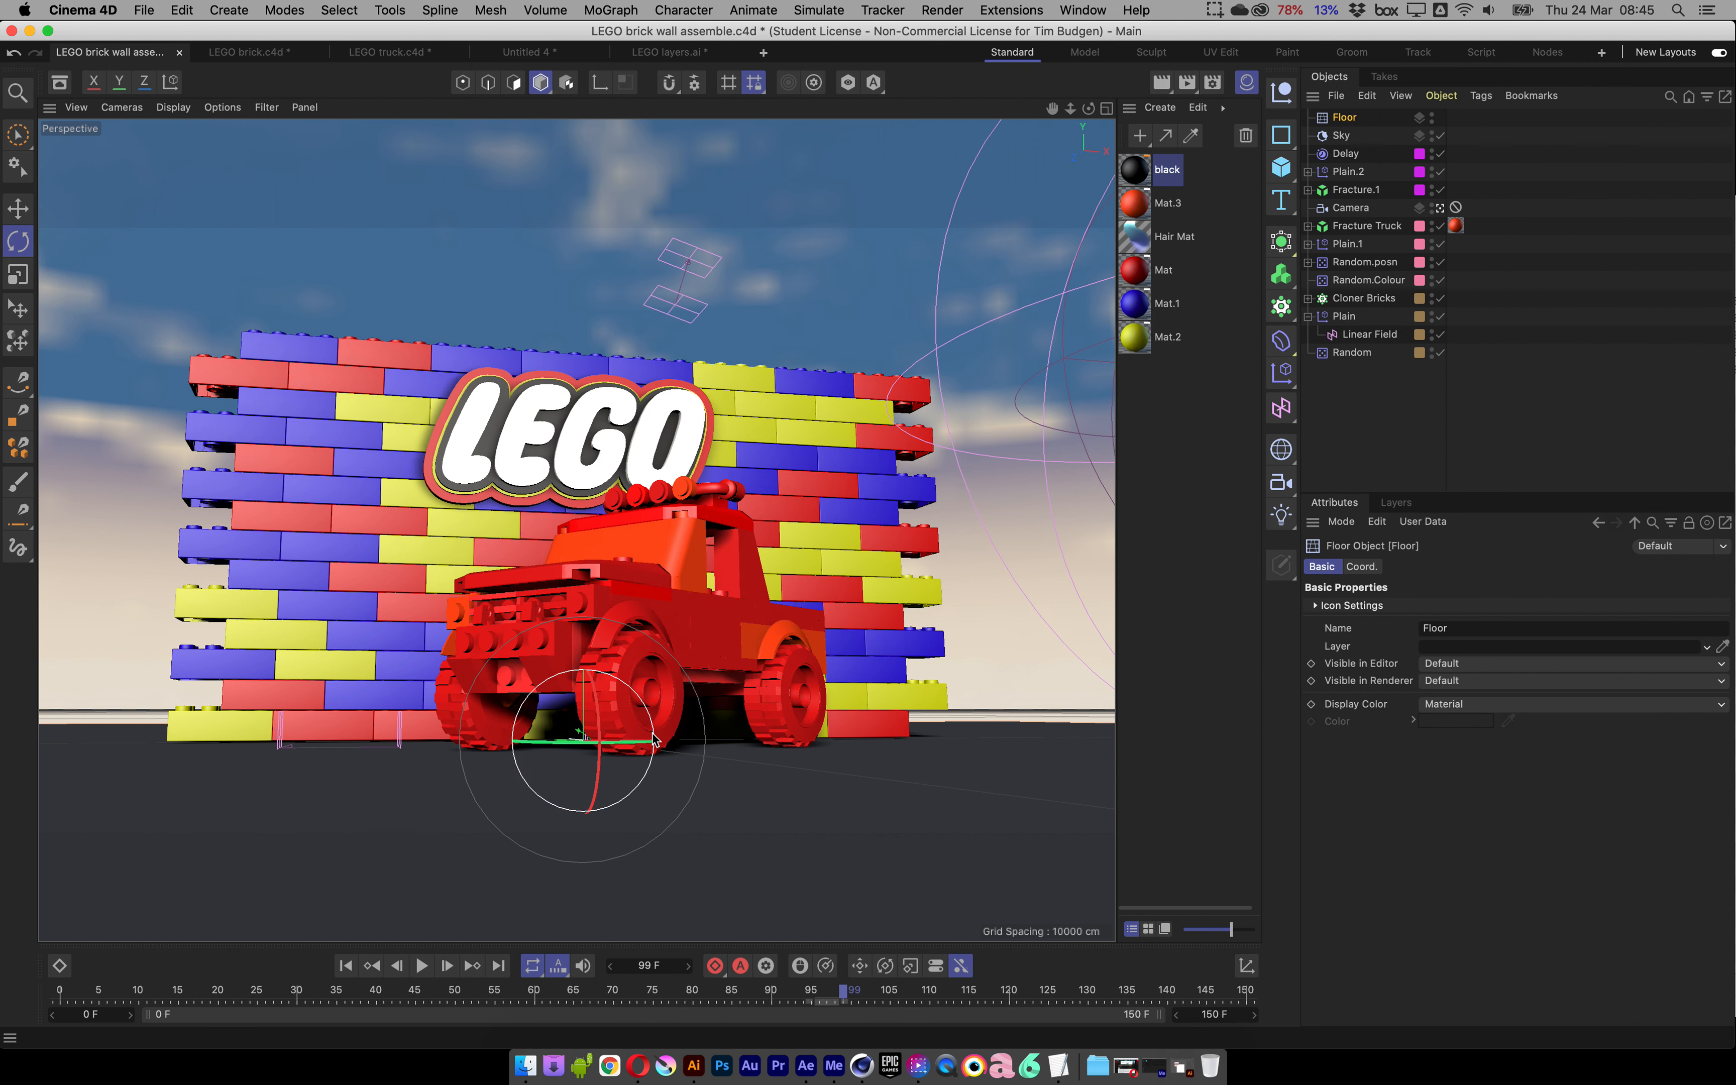
{"action": "left_click", "coordinate": [1213, 82]}
{"action": "left_click_drag", "start_coordinate": [1229, 85], "coordinate": [602, 200]}
{"action": "left_click", "coordinate": [389, 252]}
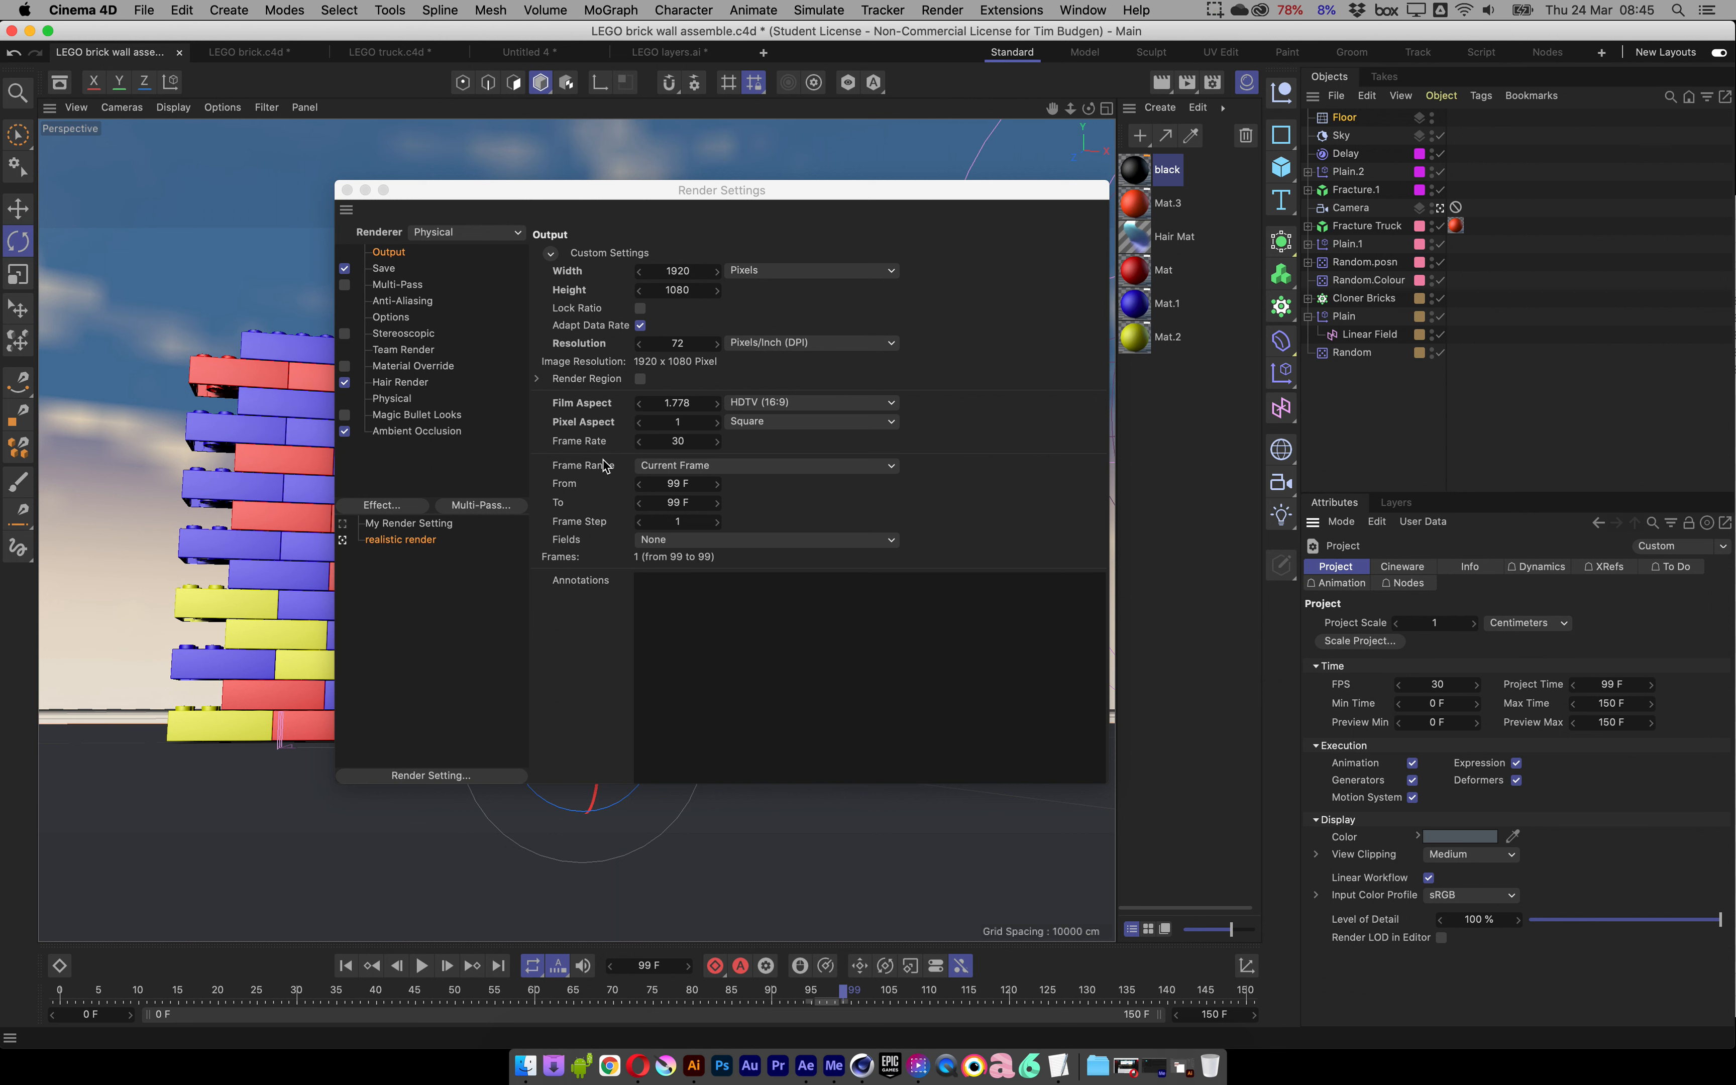
{"action": "left_click", "coordinate": [577, 440]}
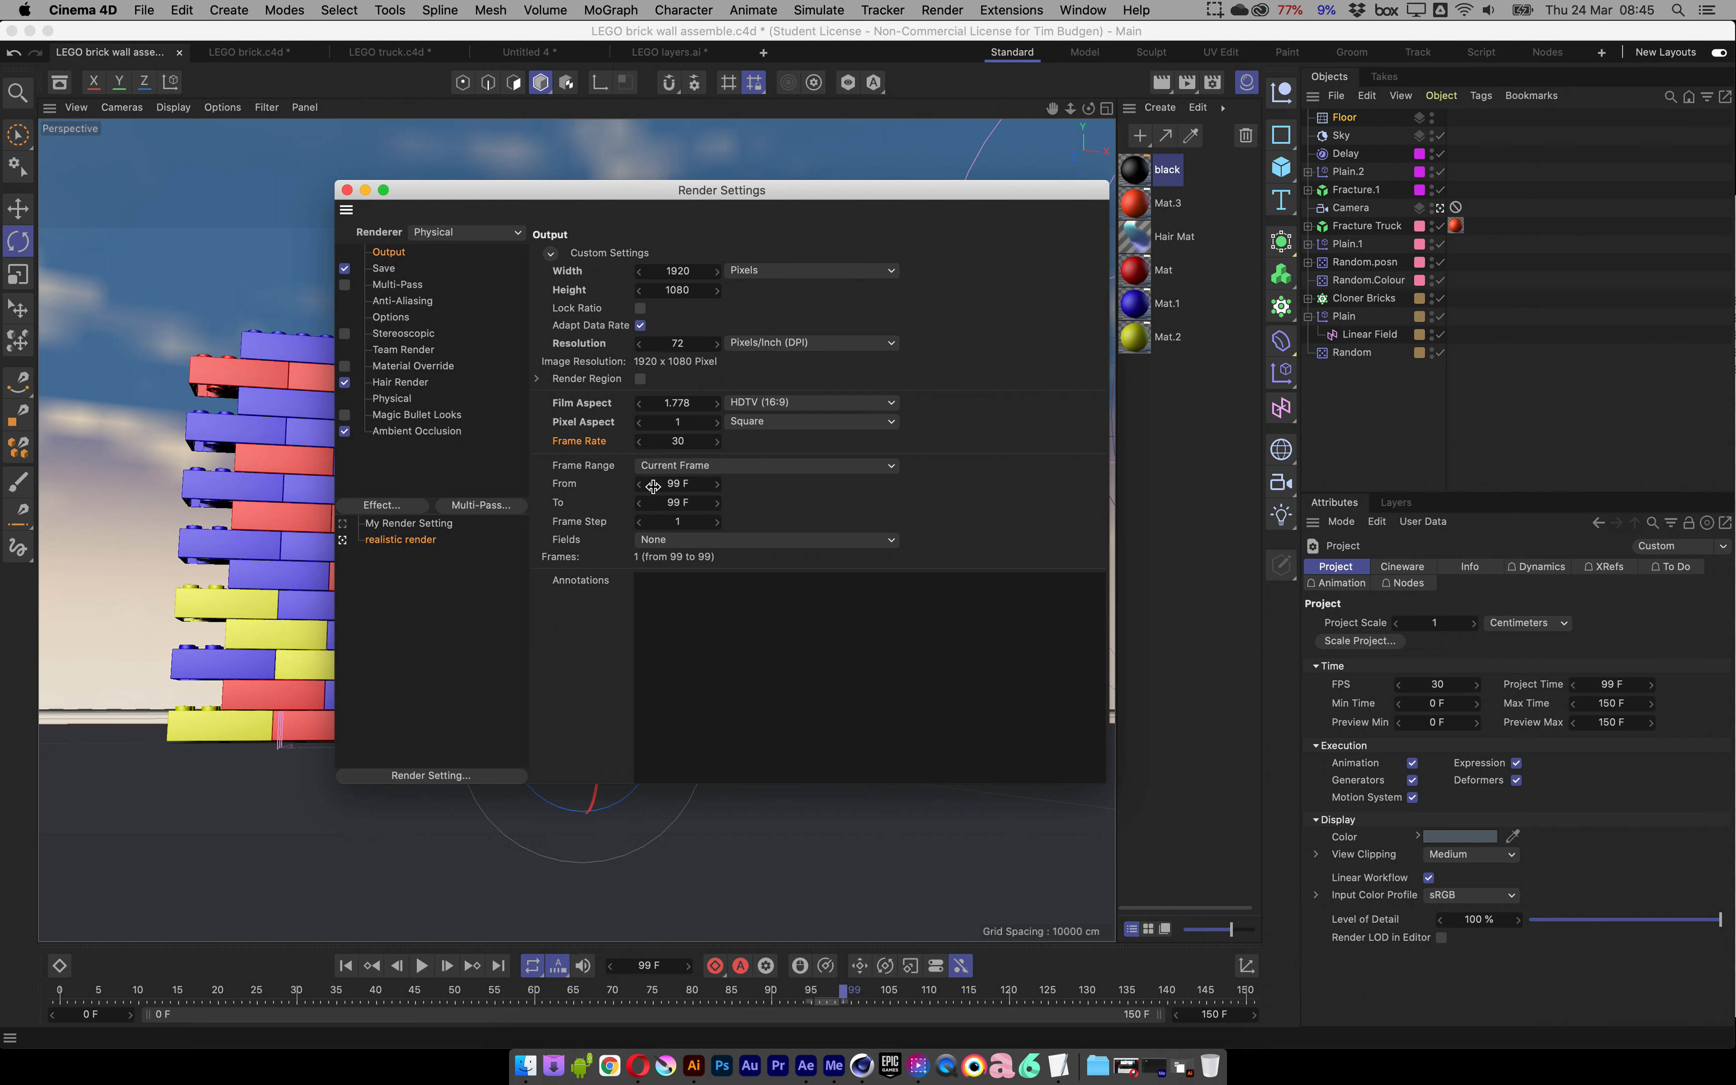
{"action": "left_click", "coordinate": [726, 468]}
{"action": "left_click", "coordinate": [746, 522]}
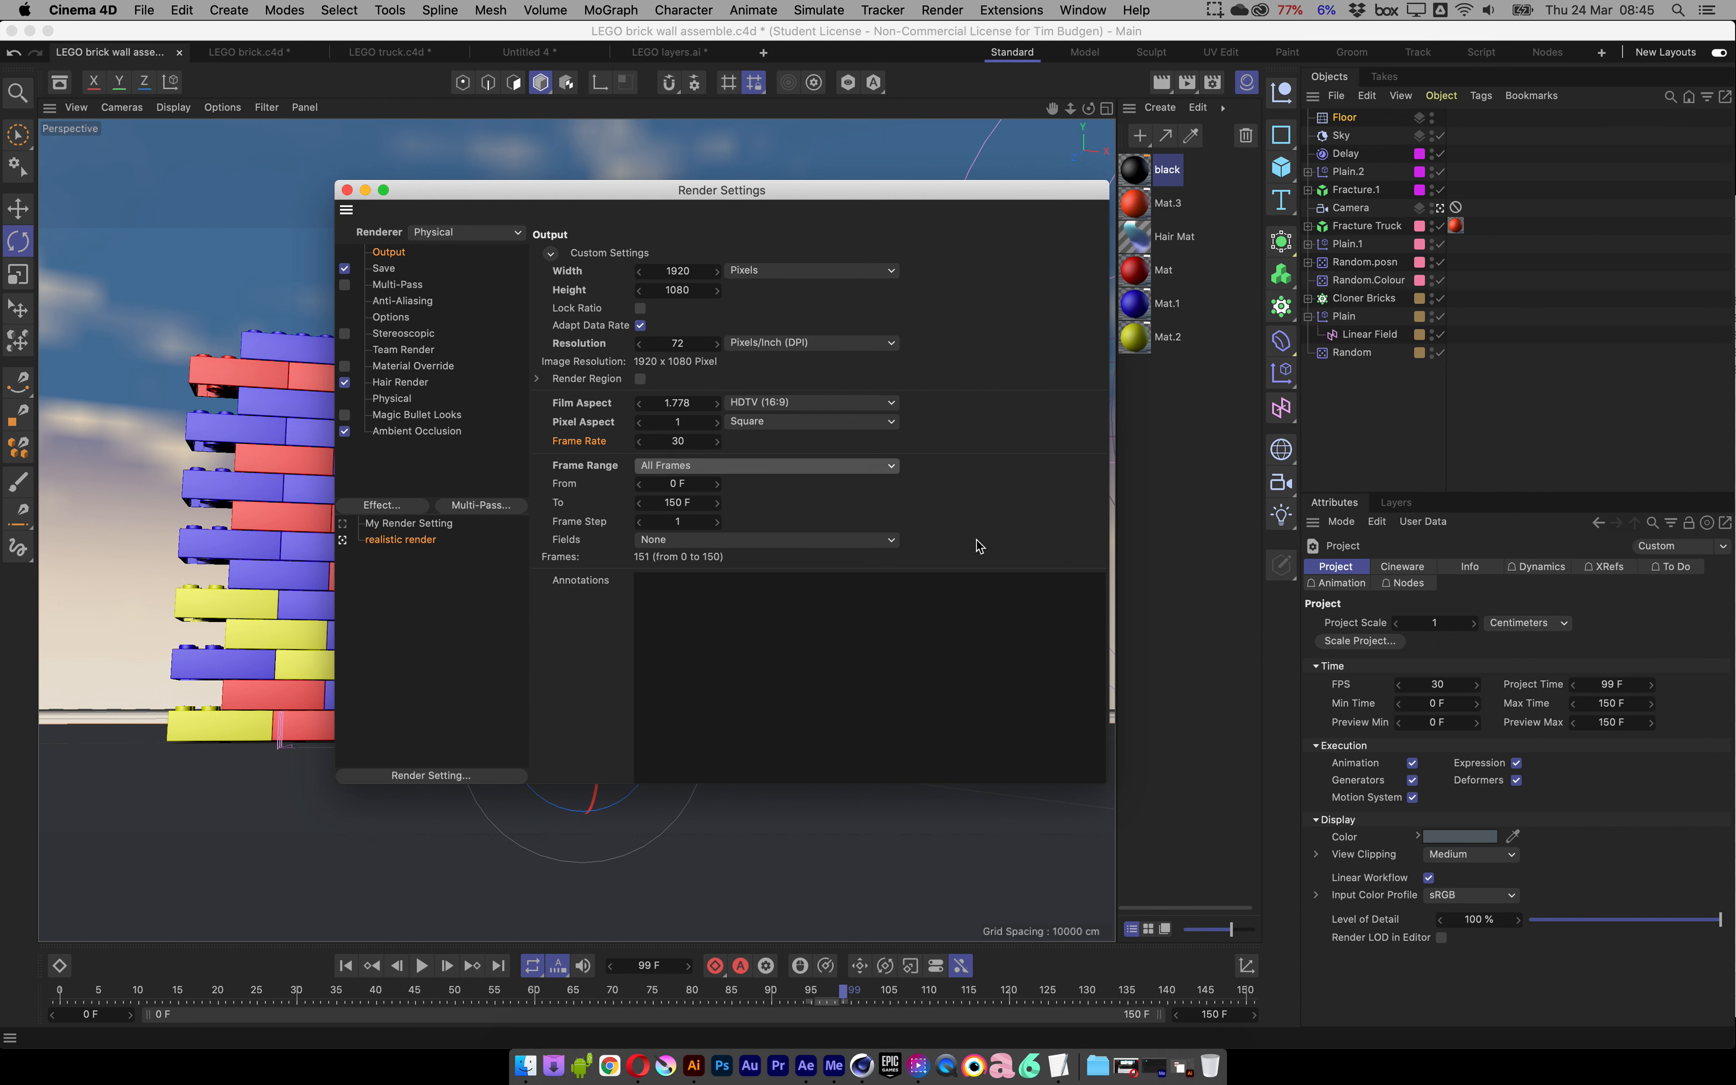
Enter the render's save location and create a new folder named LegoRender on the Desktop.
{"action": "left_click", "coordinate": [399, 271]}
{"action": "left_click", "coordinate": [1067, 289]}
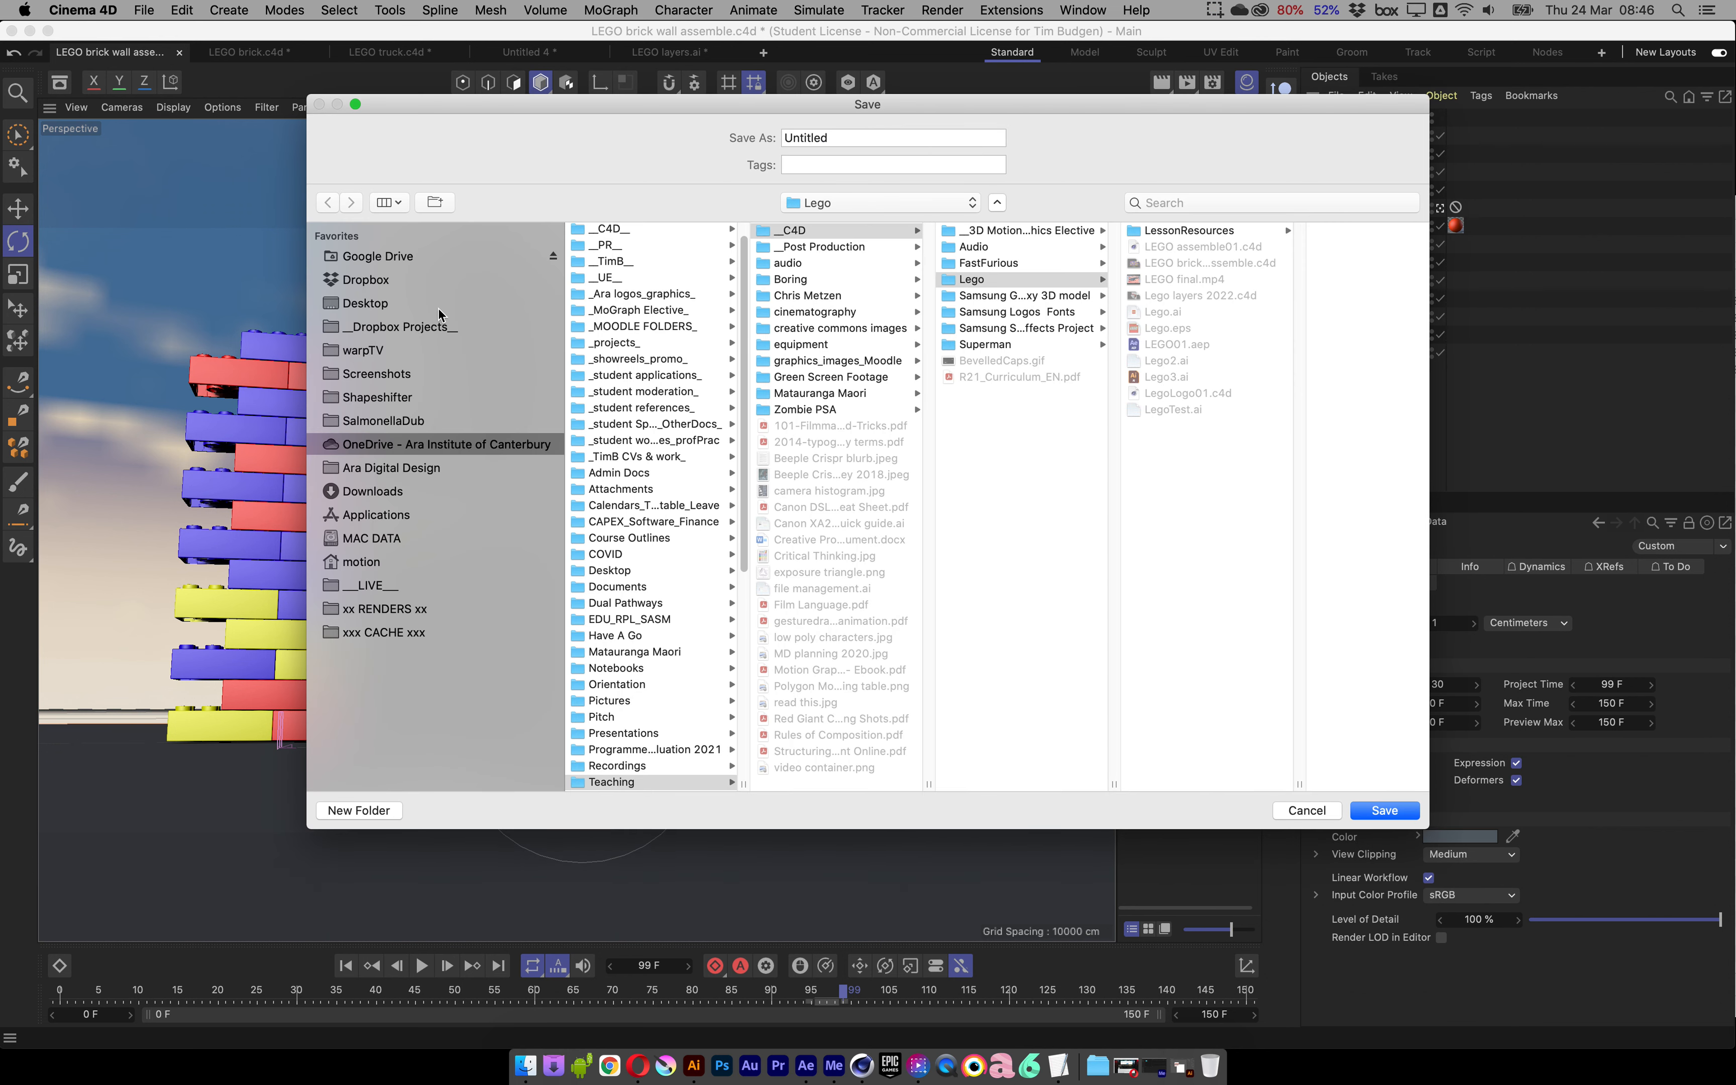
{"action": "left_click", "coordinate": [435, 305]}
{"action": "left_click", "coordinate": [369, 814]}
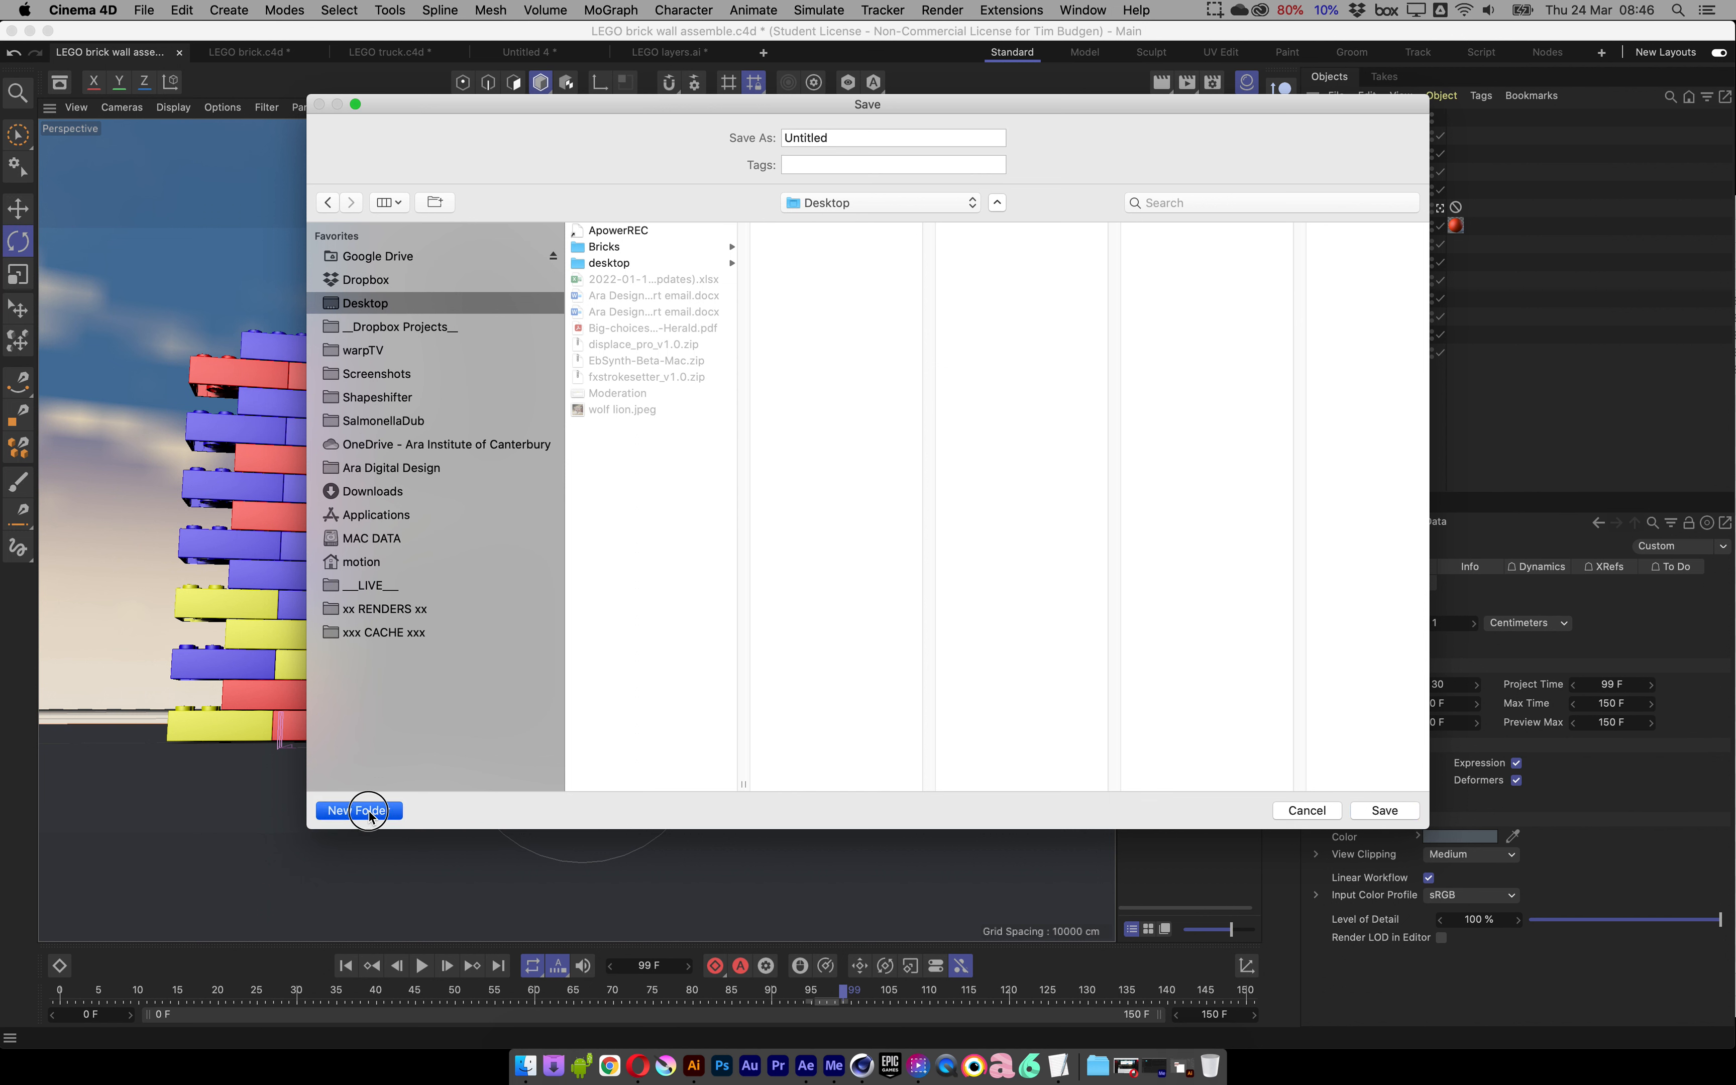
{"action": "type", "text": "L"}
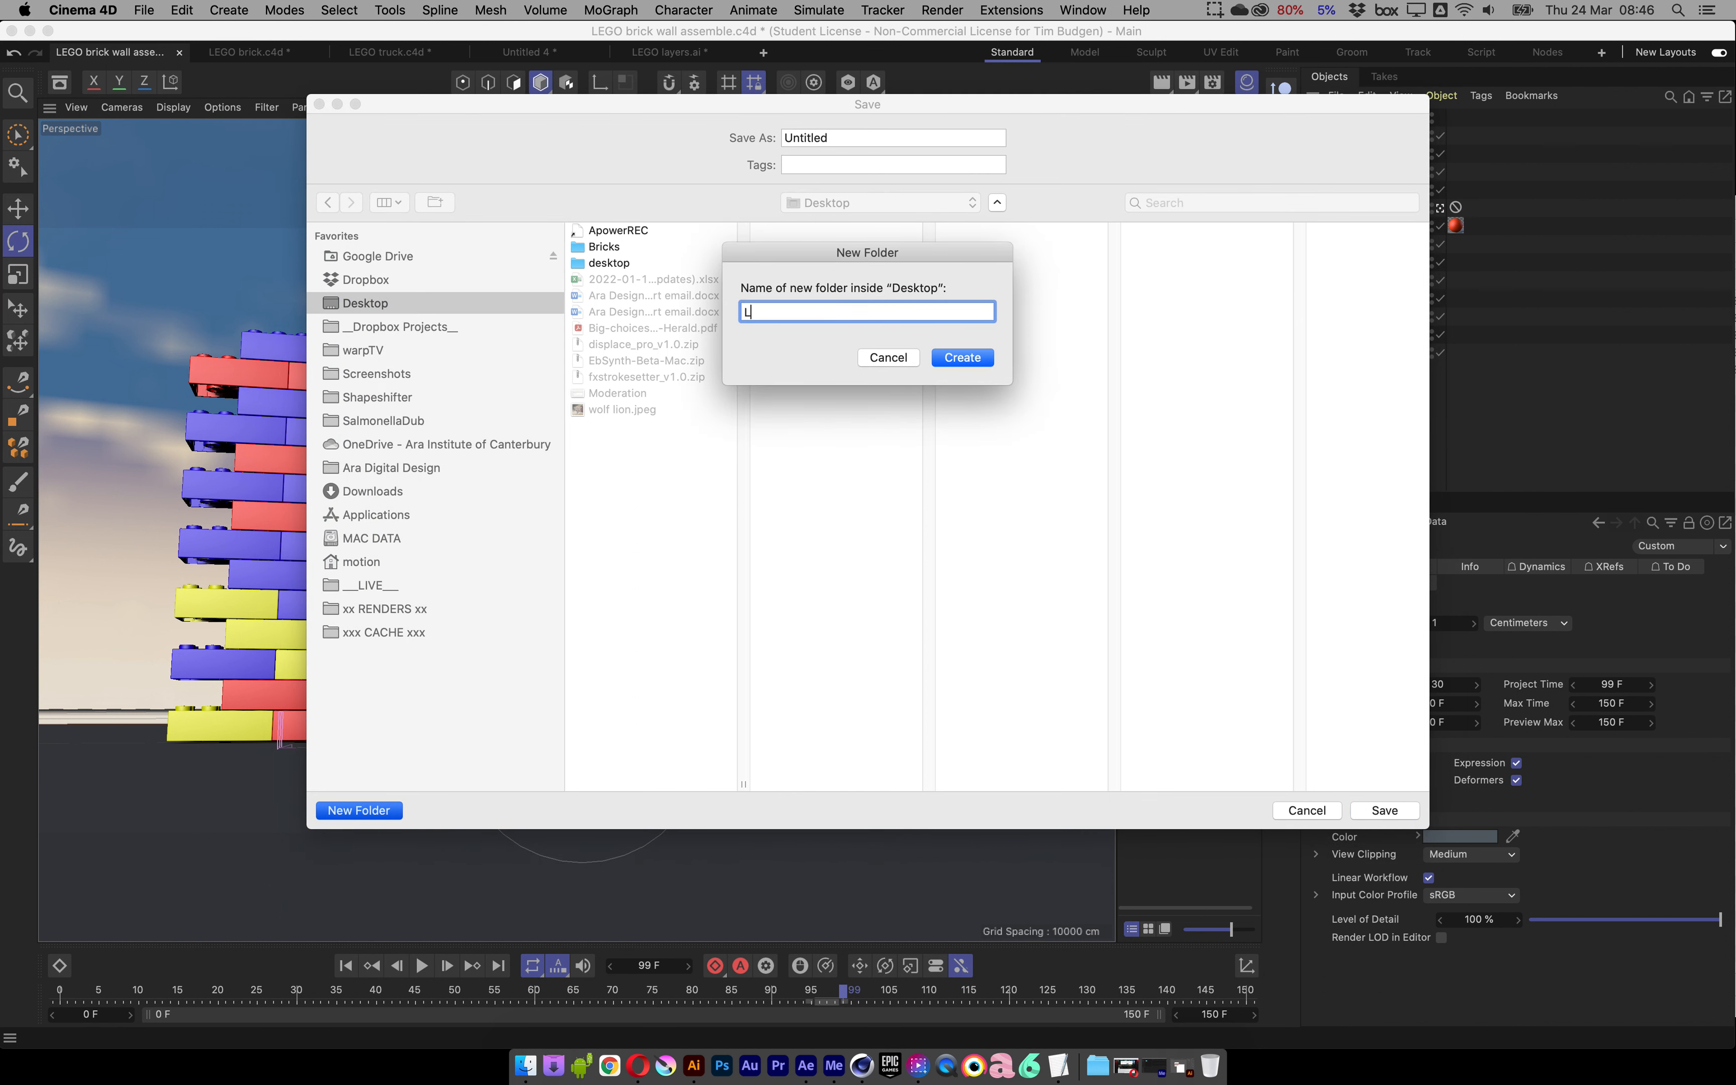
{"action": "type", "text": "egoRende"}
{"action": "left_click", "coordinate": [962, 357]}
Name the output file LegoRender and save its path in the new folder.
{"action": "left_click", "coordinate": [849, 137]}
{"action": "double_click", "coordinate": [849, 138]}
{"action": "type", "text": "LegoRender"}
{"action": "left_click", "coordinate": [1385, 811]}
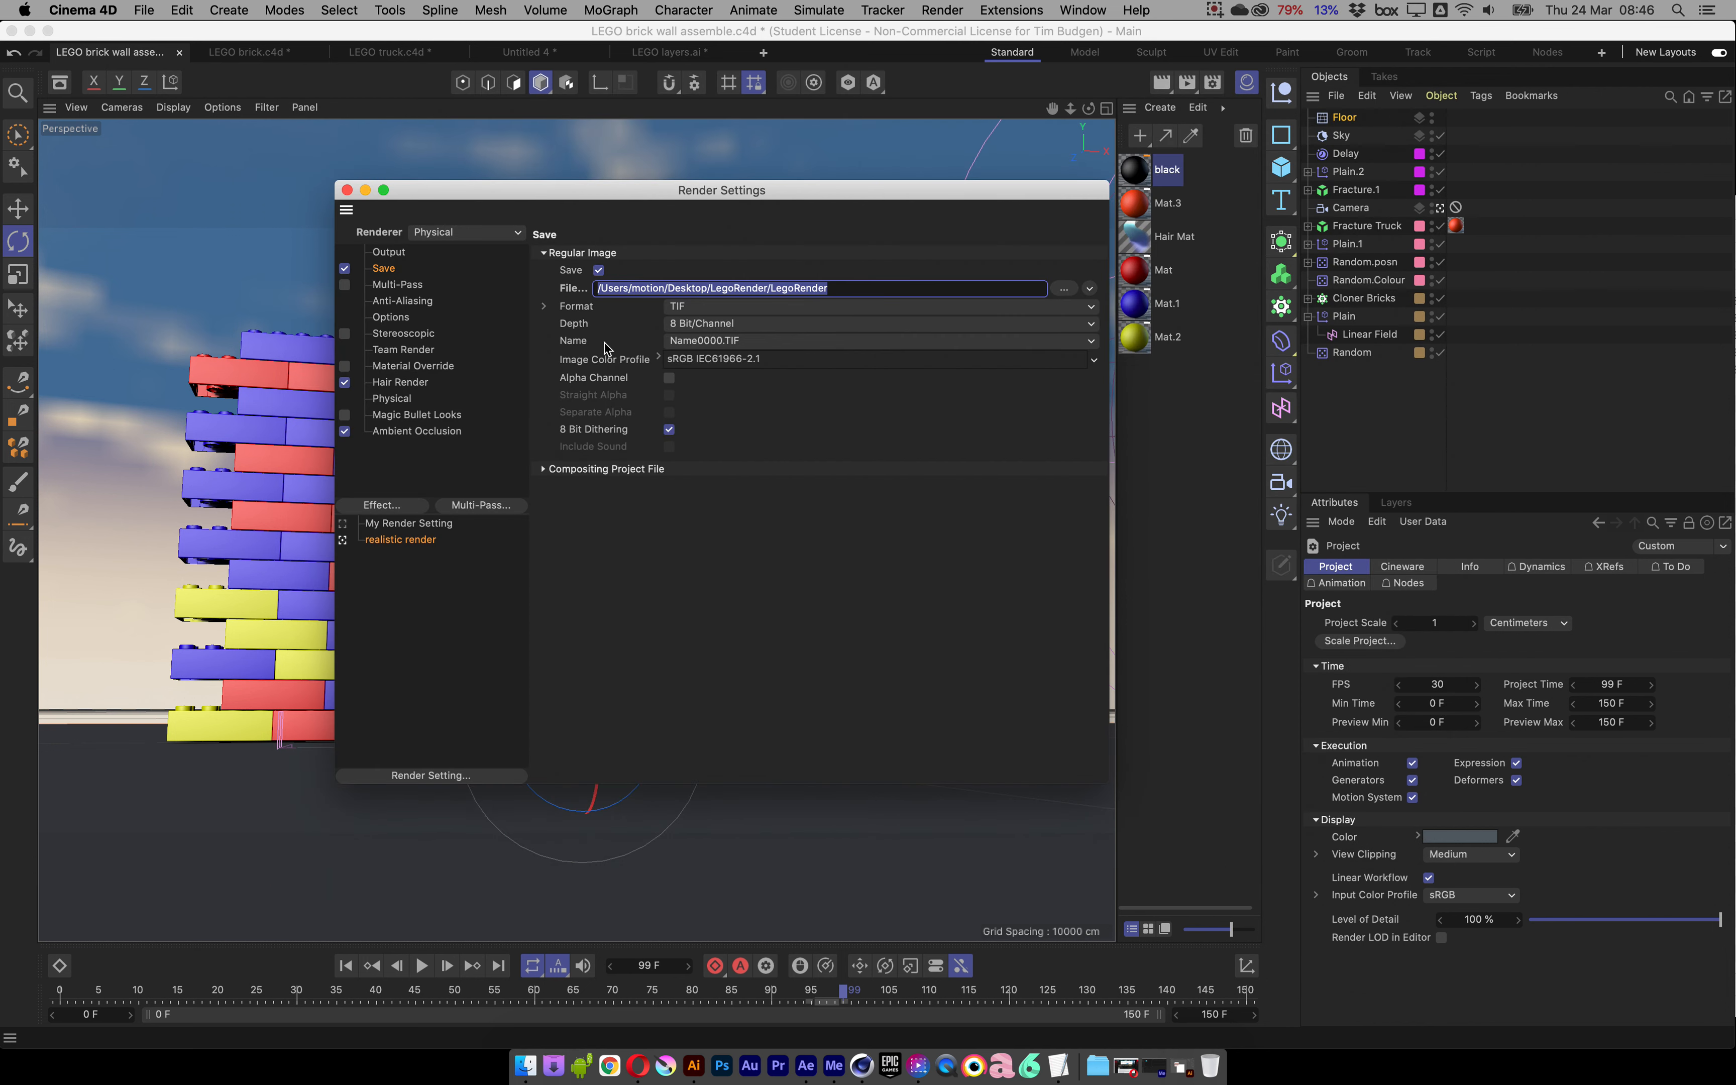
Set the saved image format to PNG and enable the Alpha Channel, keeping the scene visible beside the settings.
{"action": "left_click", "coordinate": [679, 307]}
{"action": "left_click", "coordinate": [759, 495]}
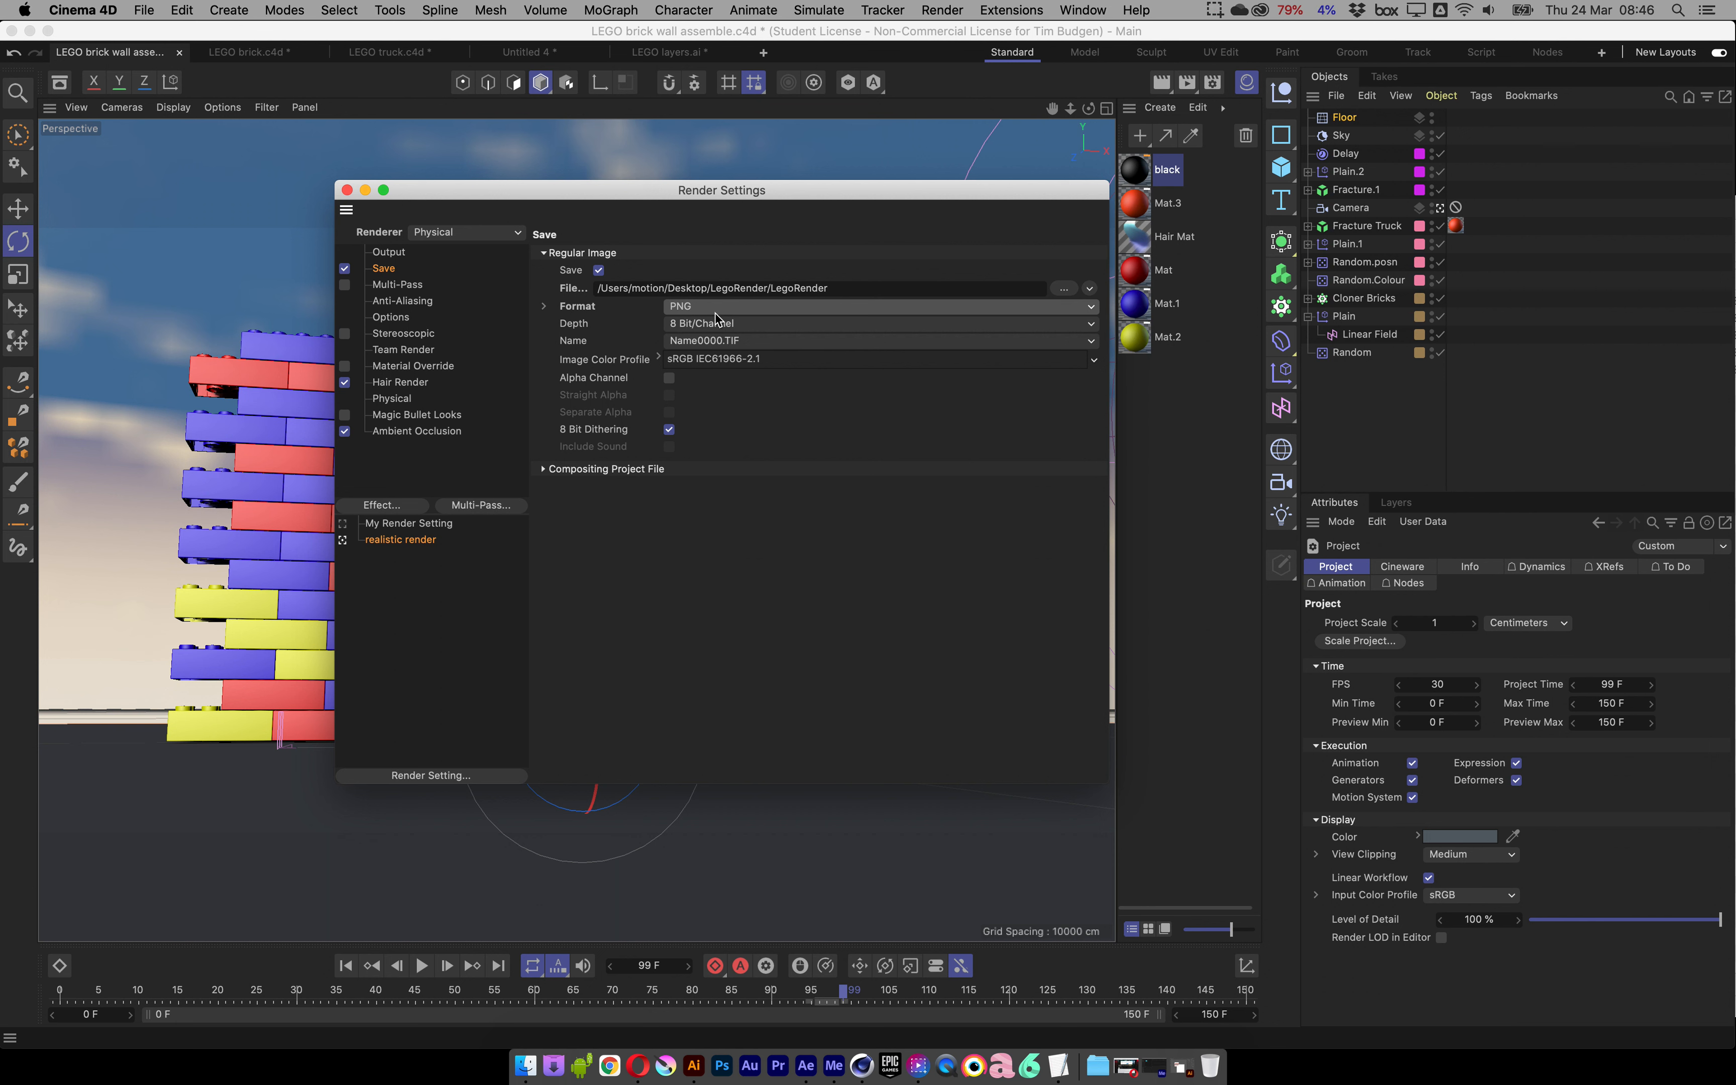
{"action": "left_click", "coordinate": [669, 377]}
{"action": "left_click_drag", "start_coordinate": [678, 198], "coordinate": [1067, 191]}
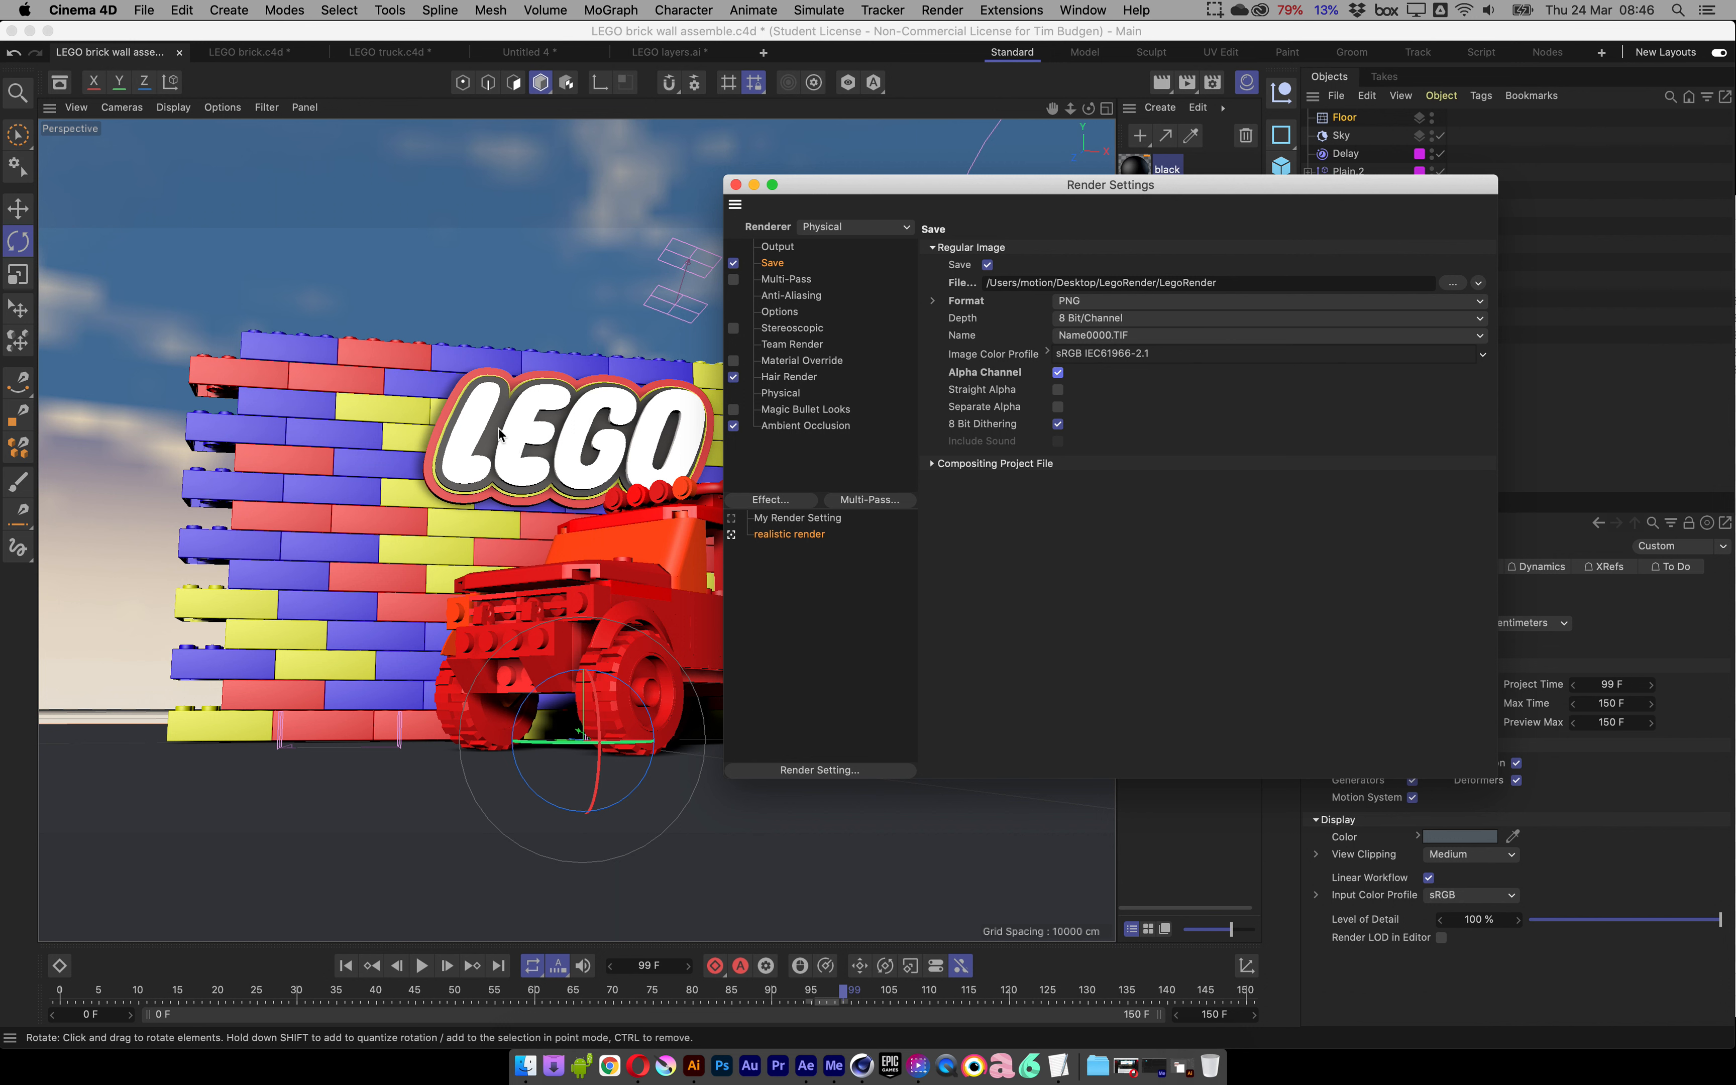